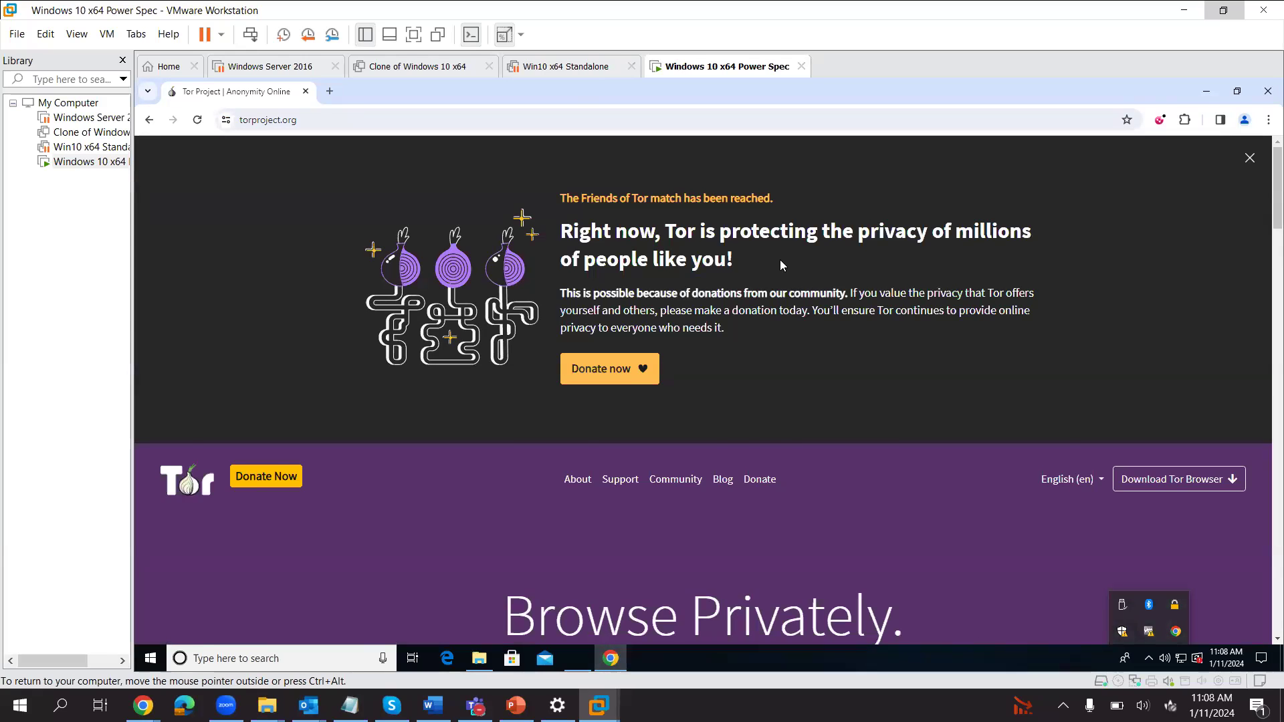
# Review the Tor Project home page and its Download Tor Browser page, and minimize Chrome.
pyautogui.scroll(-4, 781, 281)
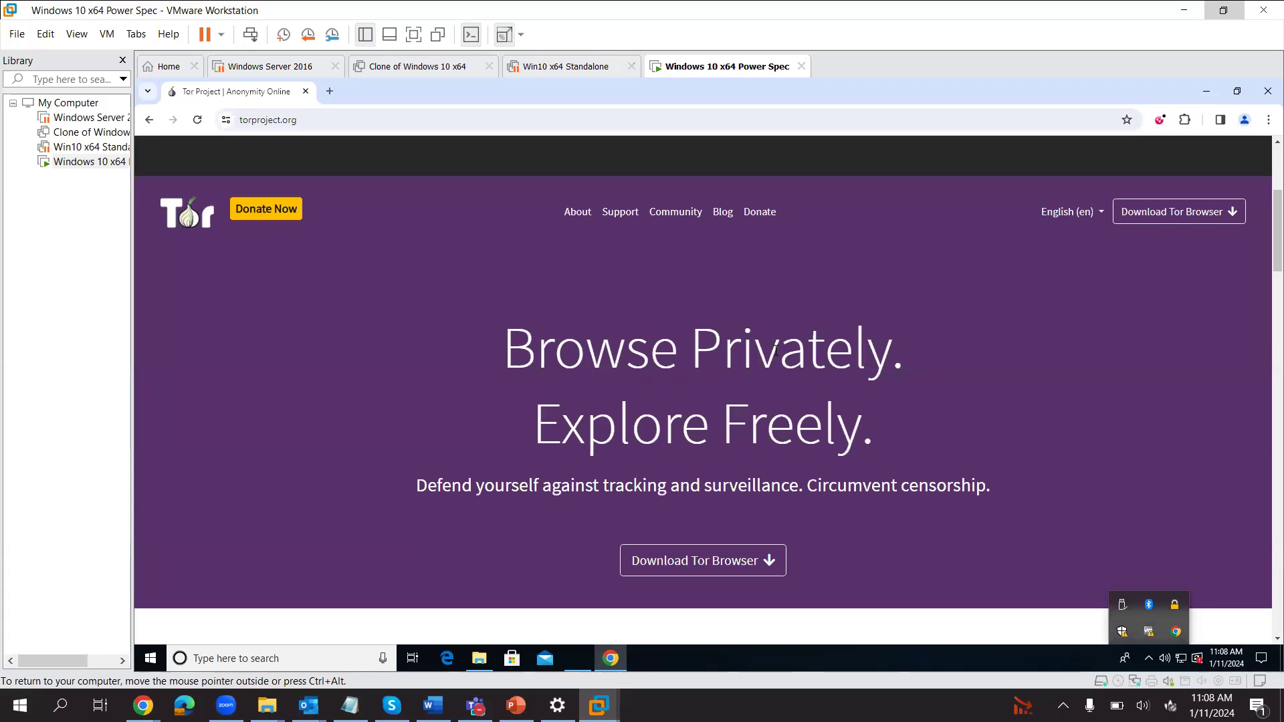
pyautogui.scroll(3, 1067, 363)
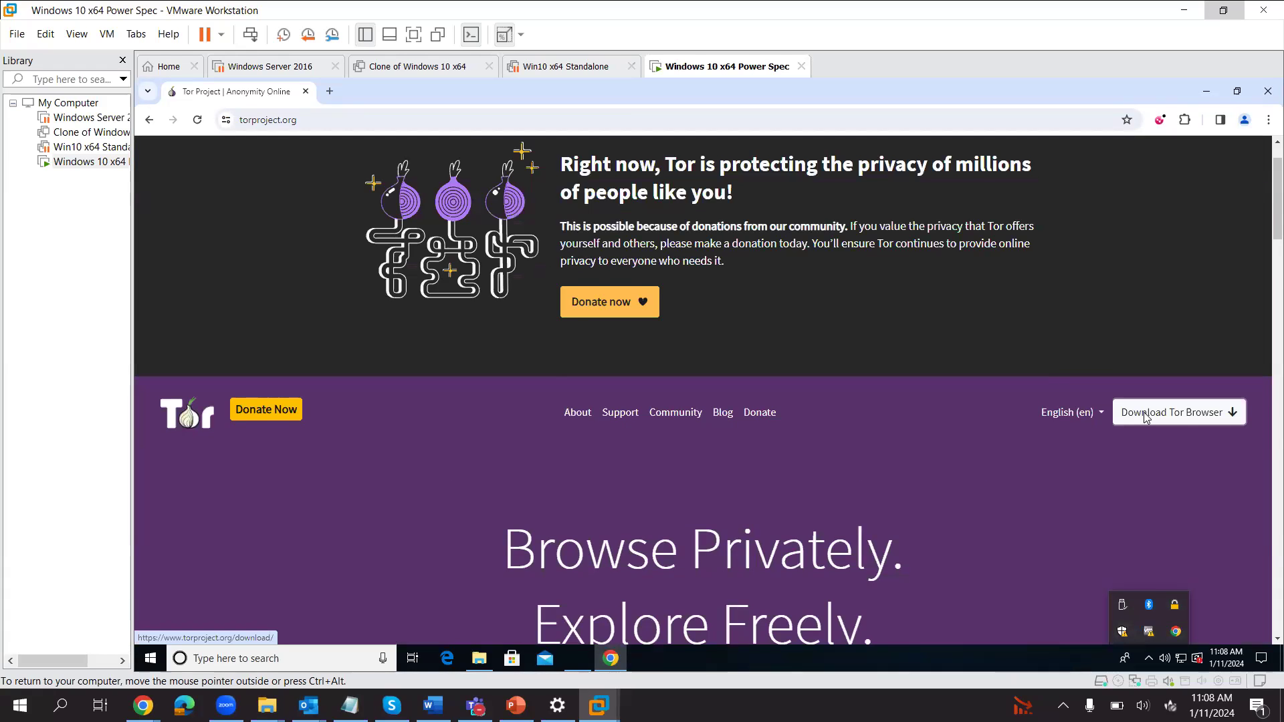
pyautogui.click(1145, 414)
pyautogui.scroll(-5, 929, 428)
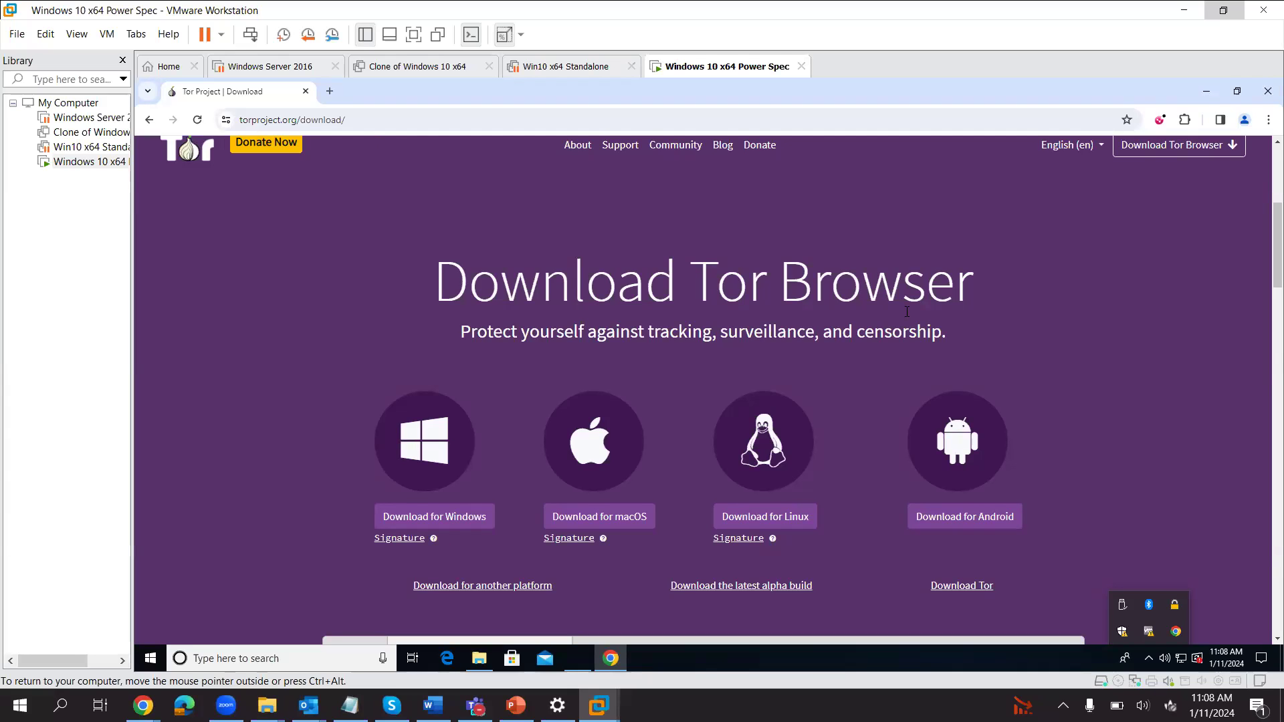
pyautogui.scroll(5, 907, 312)
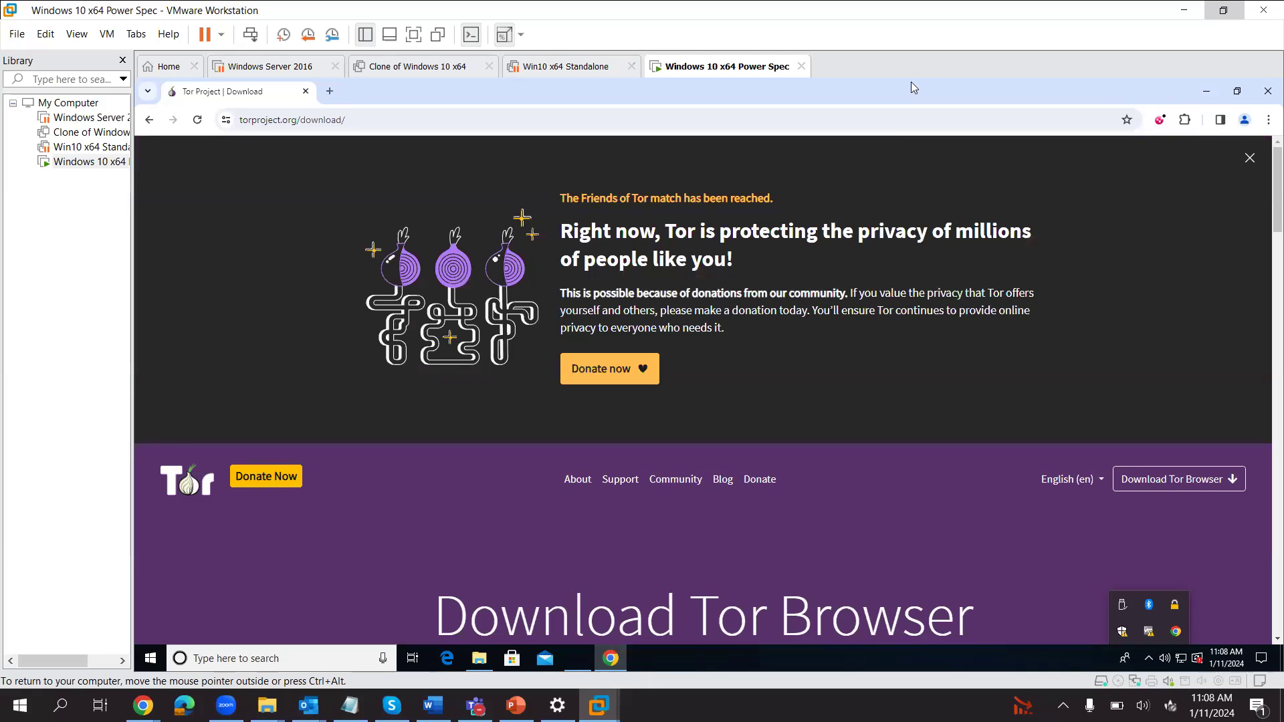
pyautogui.click(1208, 96)
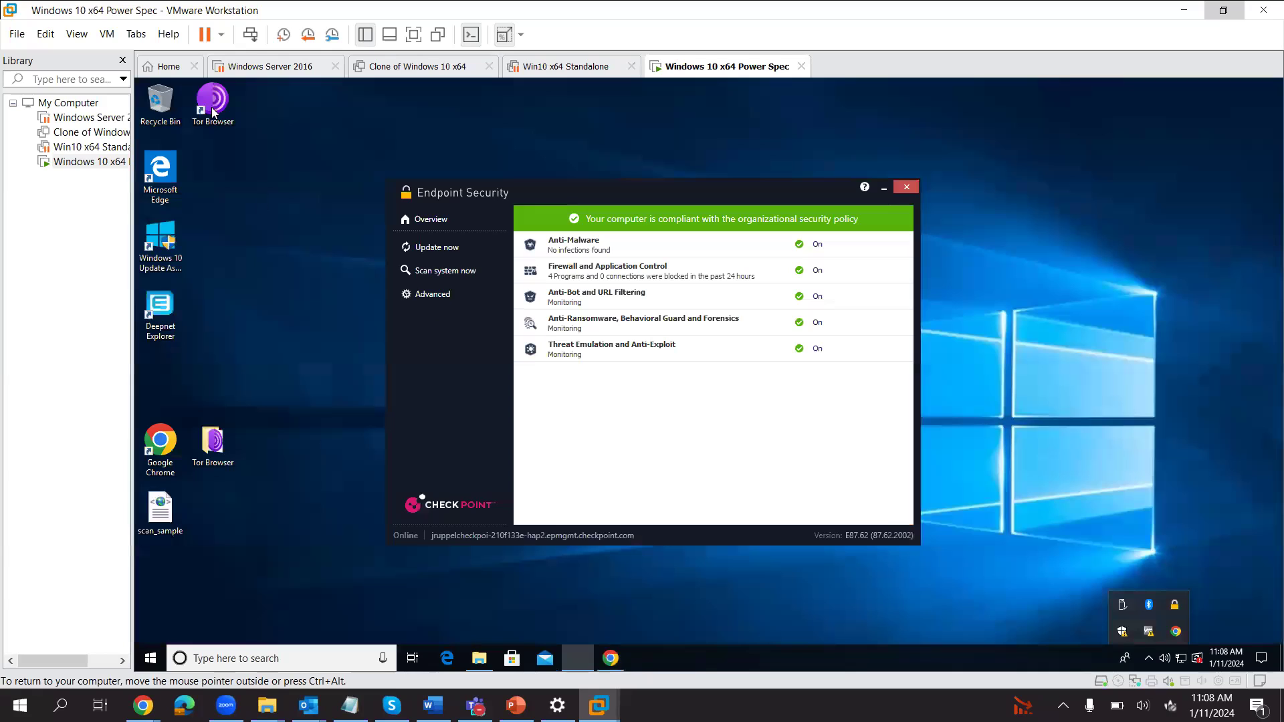
# Launch Tor Browser, connect to the Tor network, open The Hidden Wiki bookmark, and close the browser.
pyautogui.doubleClick(214, 113)
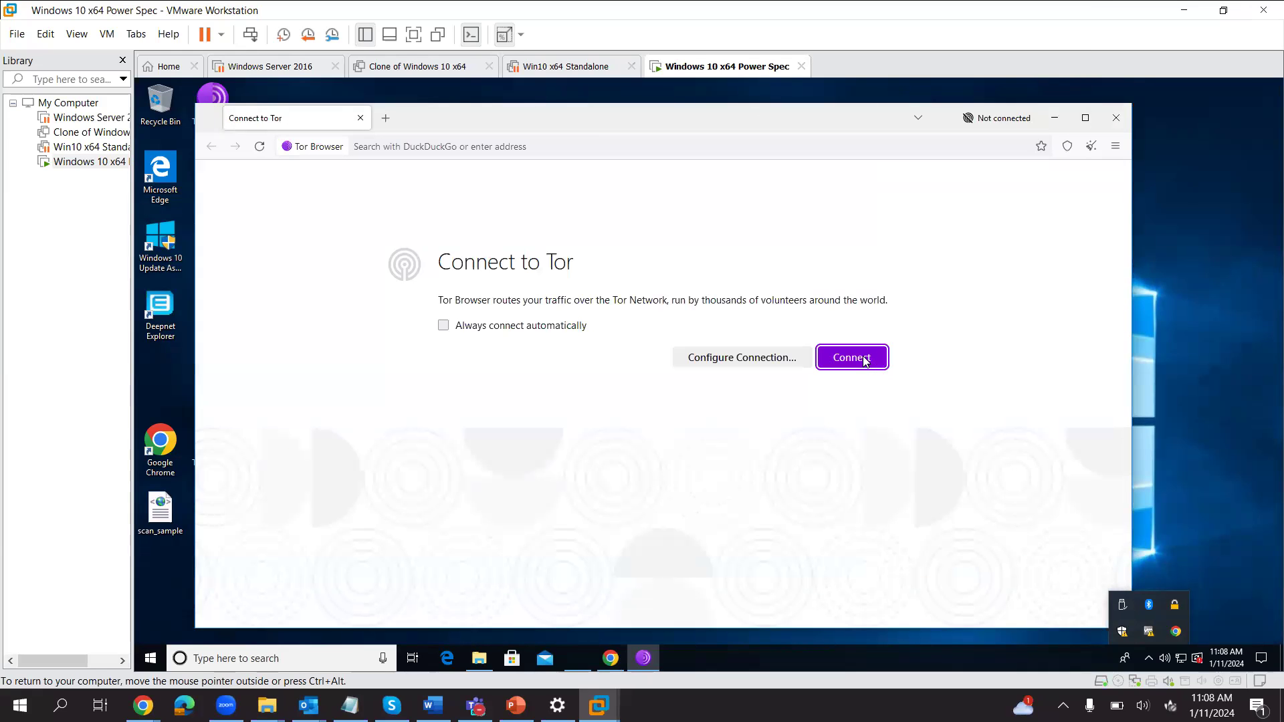
pyautogui.click(865, 361)
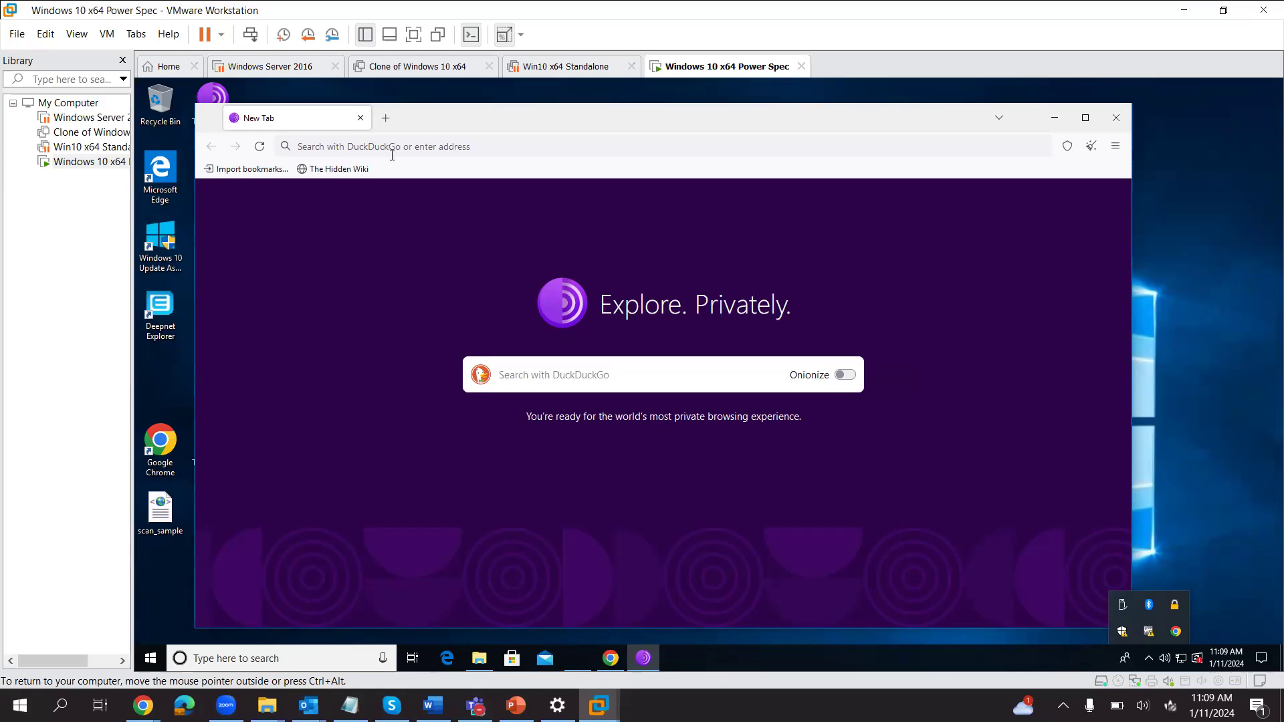
pyautogui.click(341, 170)
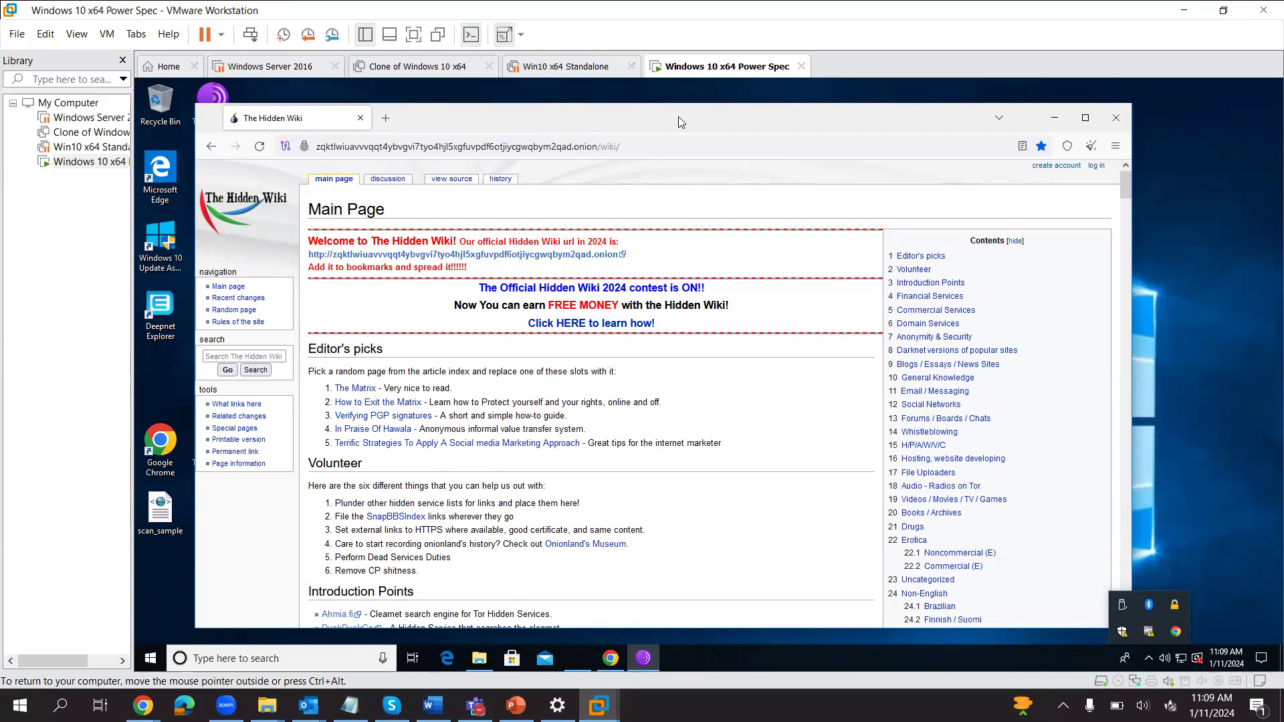
pyautogui.click(1124, 118)
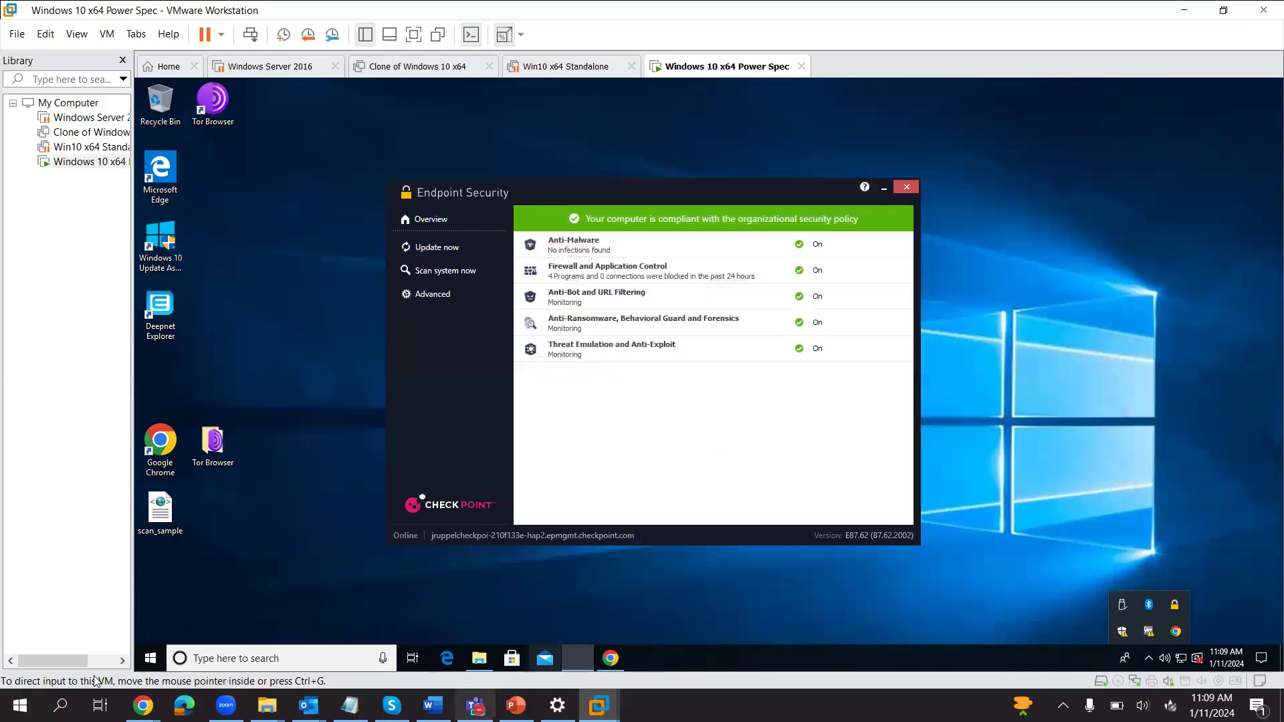
# Switch to the Check Point Infinity Portal in the host's Chrome and open the policy's Web & Files Protection advanced settings.
pyautogui.moveTo(143, 705)
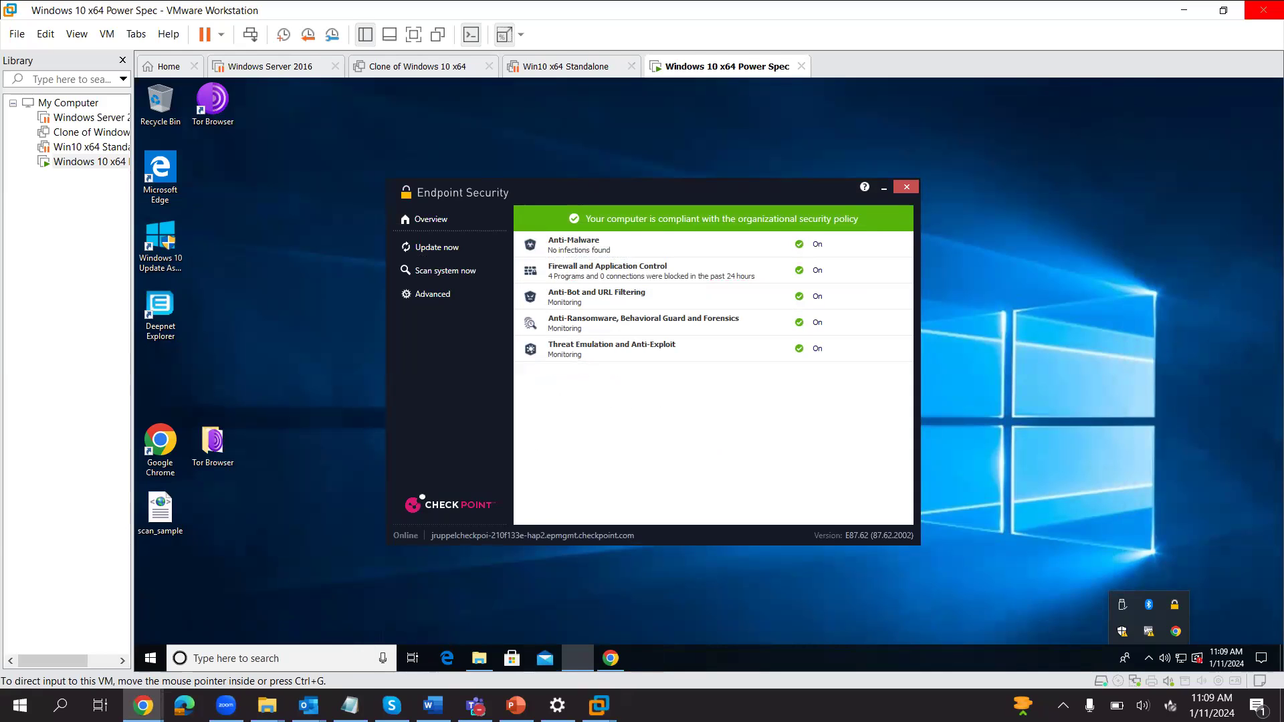
pyautogui.moveTo(1283, 24); pyautogui.dragTo(1046, 25)
pyautogui.doubleClick(1043, 27)
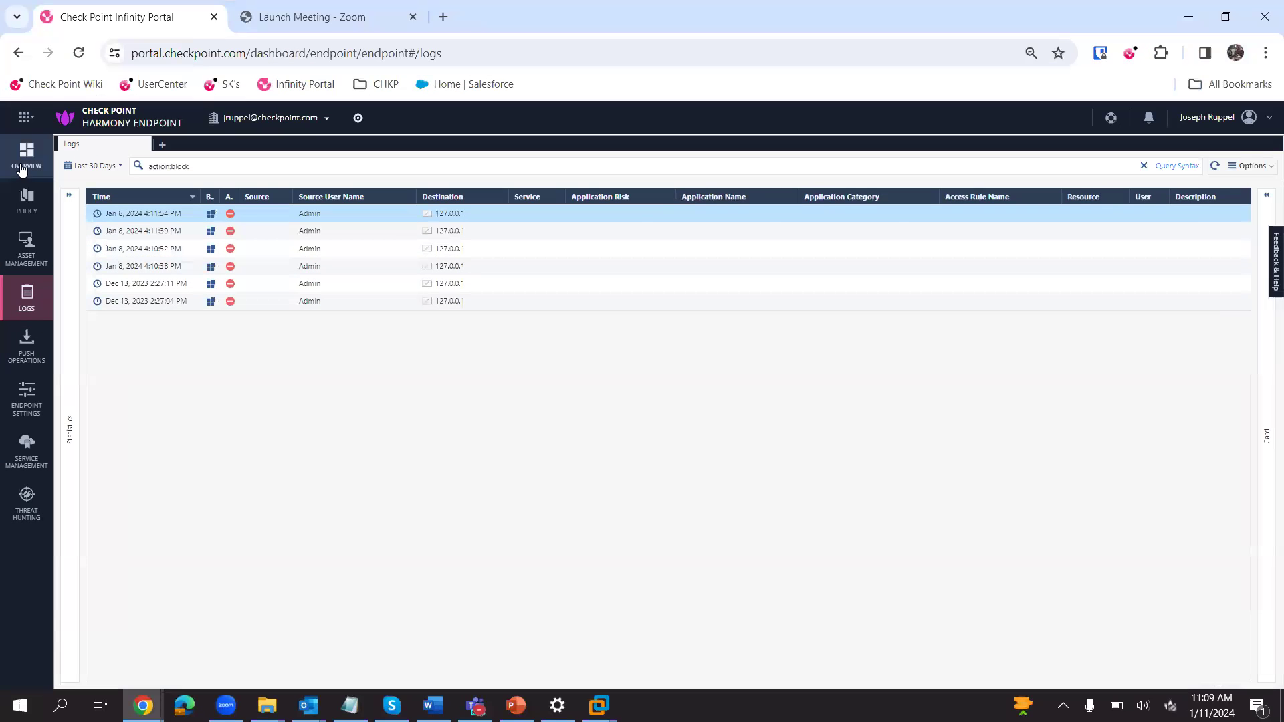
pyautogui.click(27, 200)
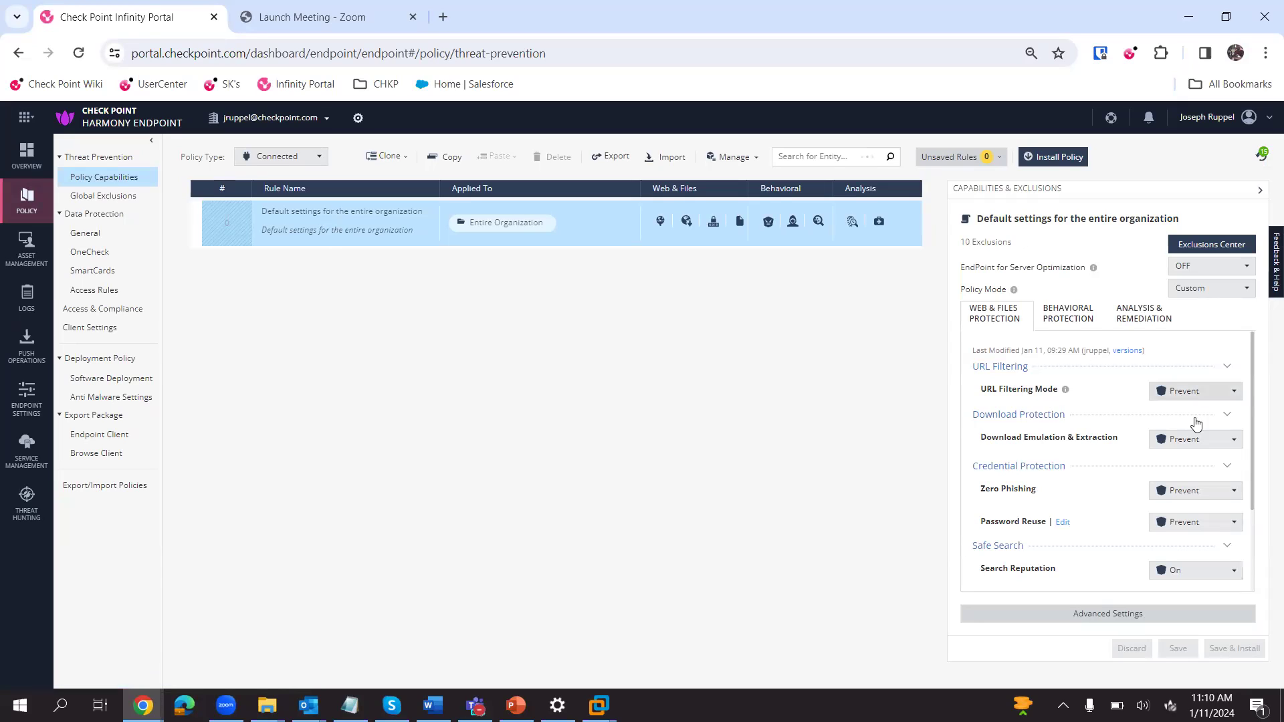
pyautogui.click(1073, 614)
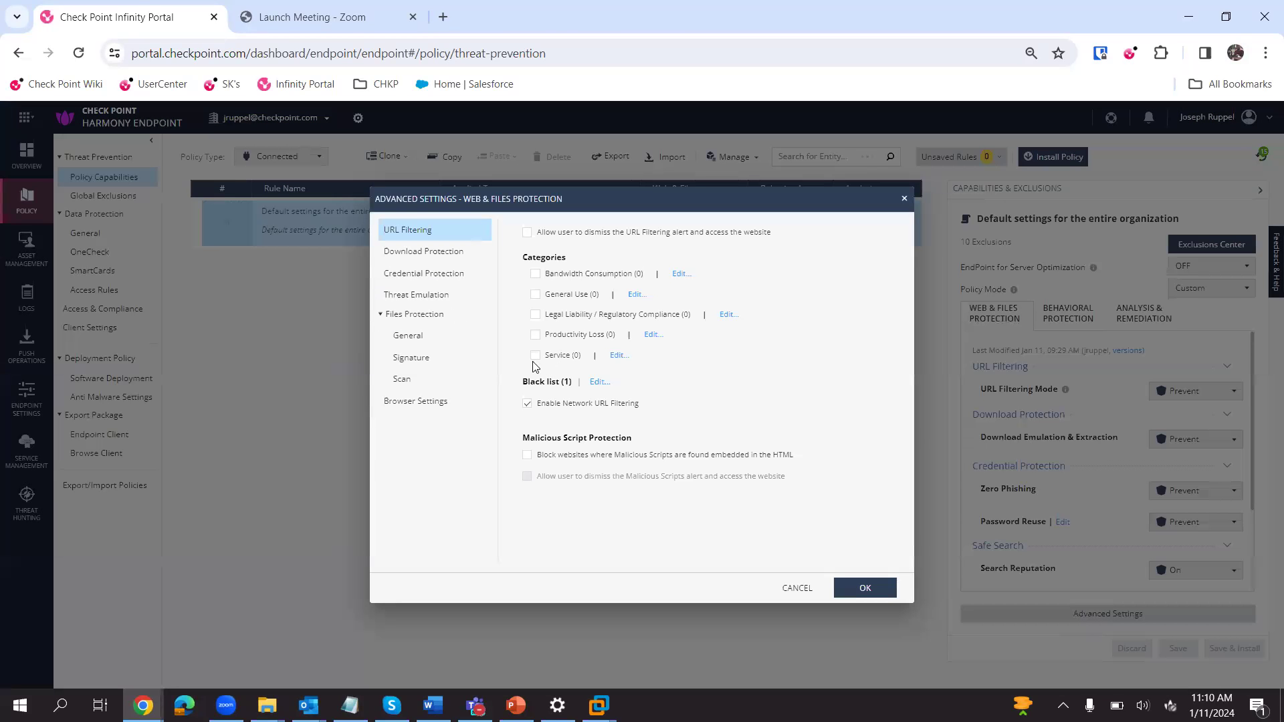
# Select the Anonymizer category under Service in URL Filtering, and save and install the policy for the entire organization.
pyautogui.click(618, 357)
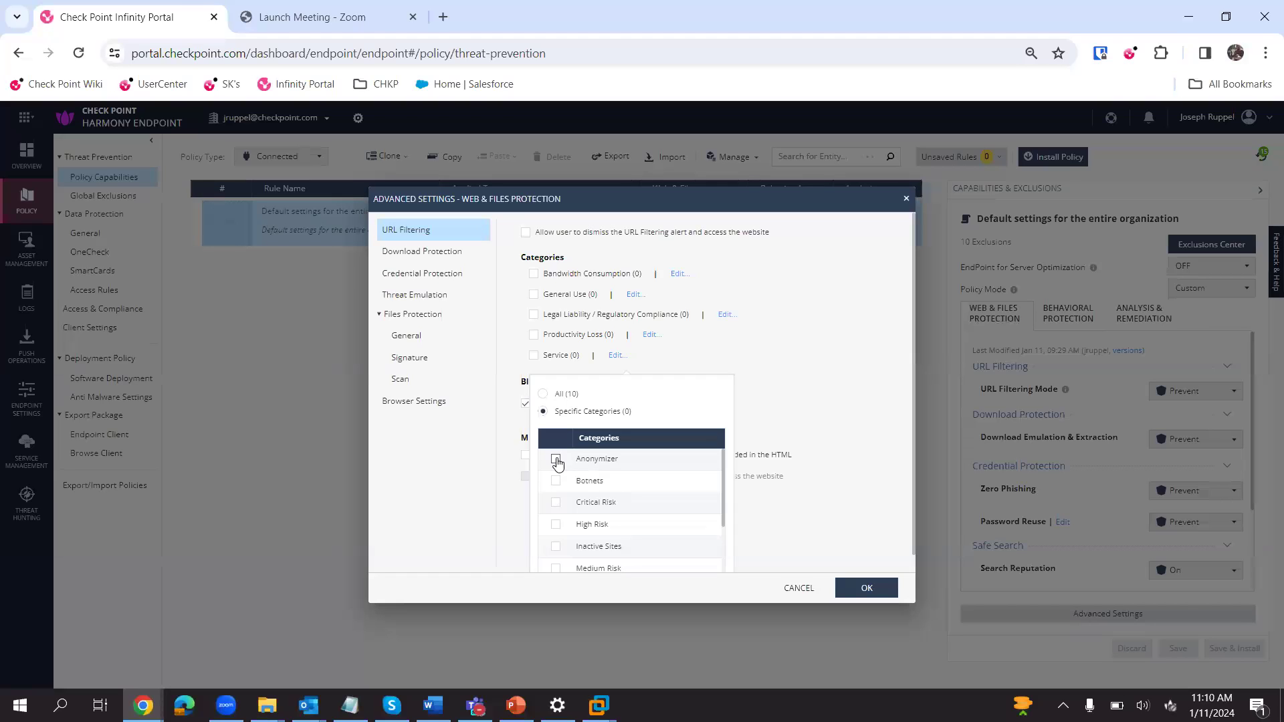
pyautogui.click(557, 460)
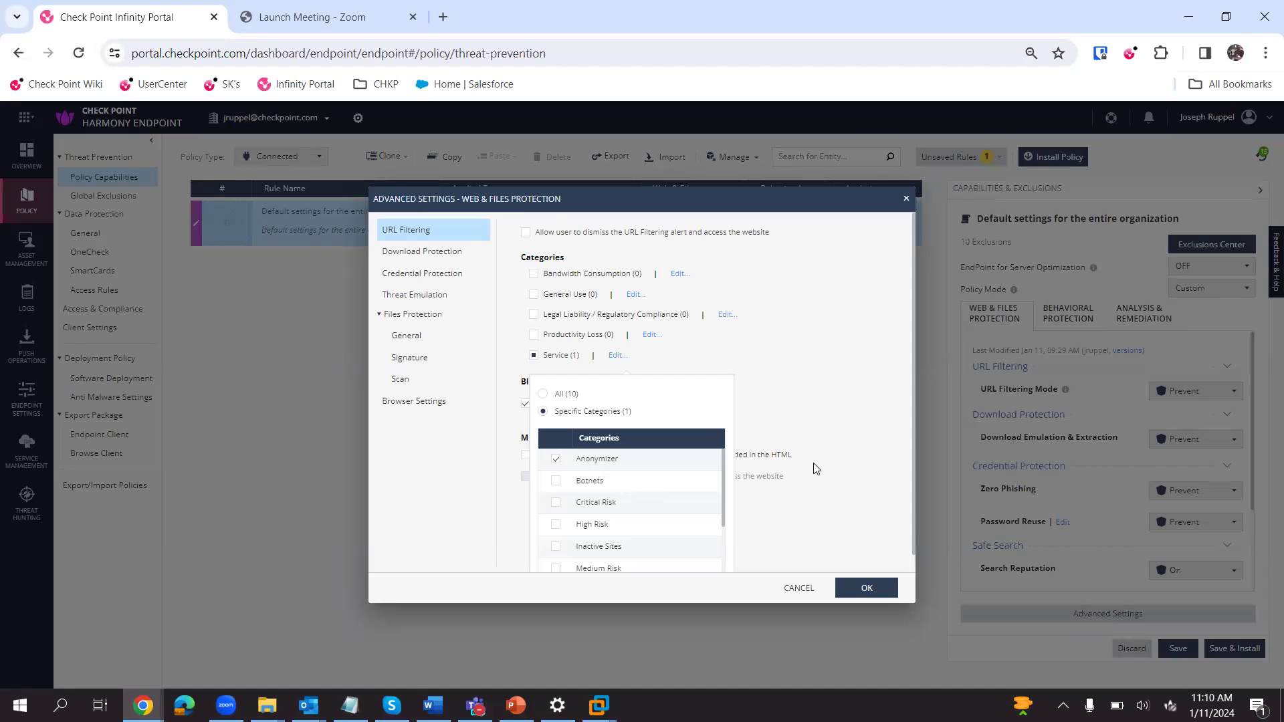
pyautogui.click(835, 427)
pyautogui.click(862, 589)
pyautogui.click(1235, 647)
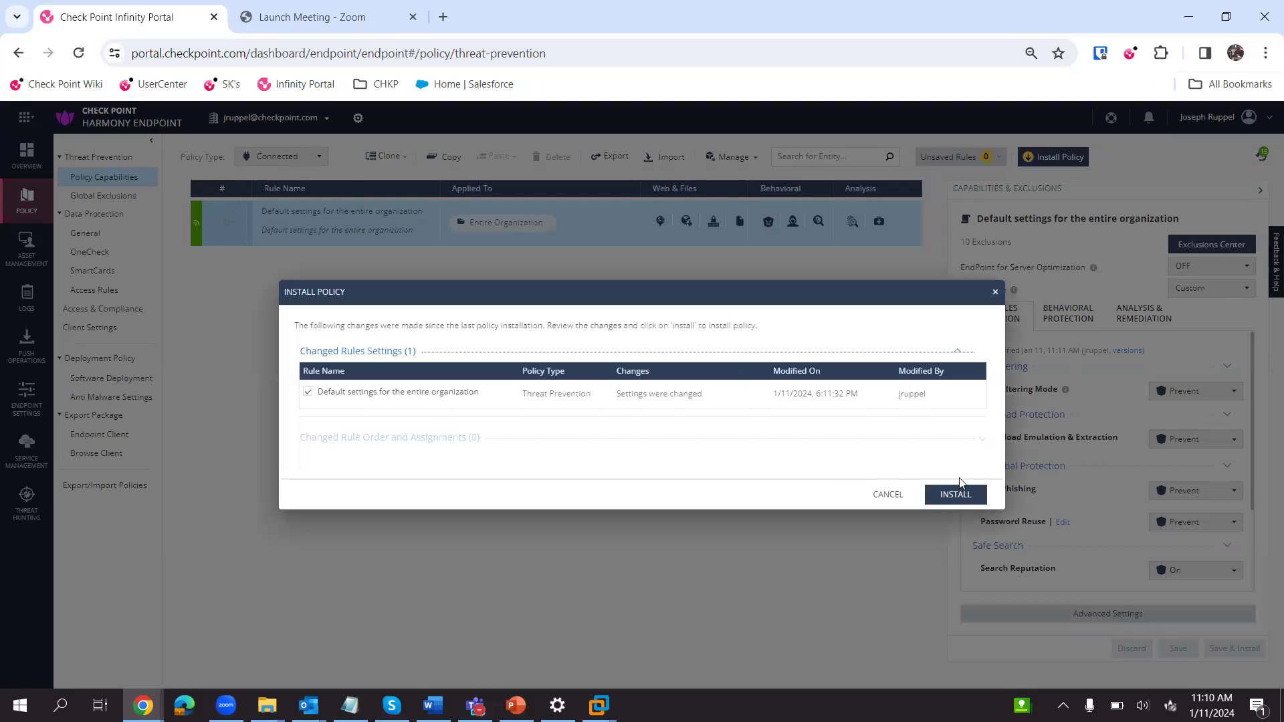
pyautogui.click(961, 496)
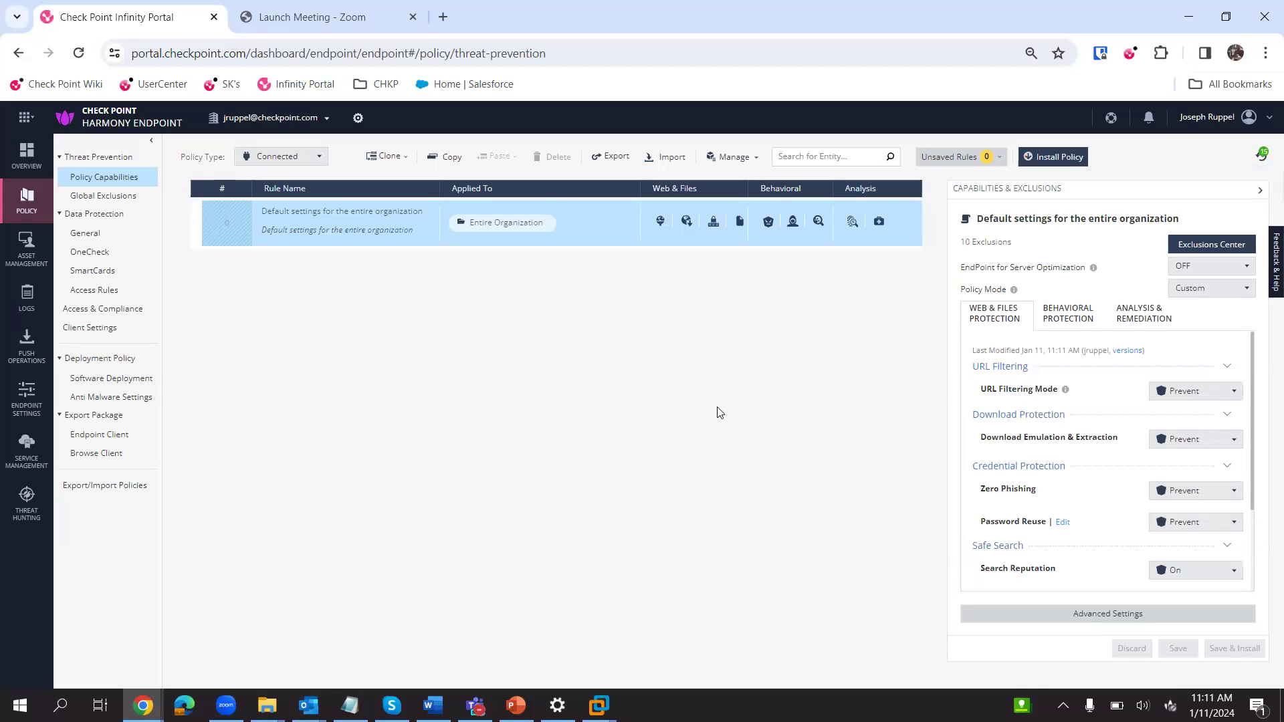
# Switch to the Windows 10 x64 Power Spec virtual machine in VMware Workstation and run a client update in Endpoint Security.
pyautogui.moveTo(1115, 353)
pyautogui.click(599, 706)
pyautogui.click(894, 606)
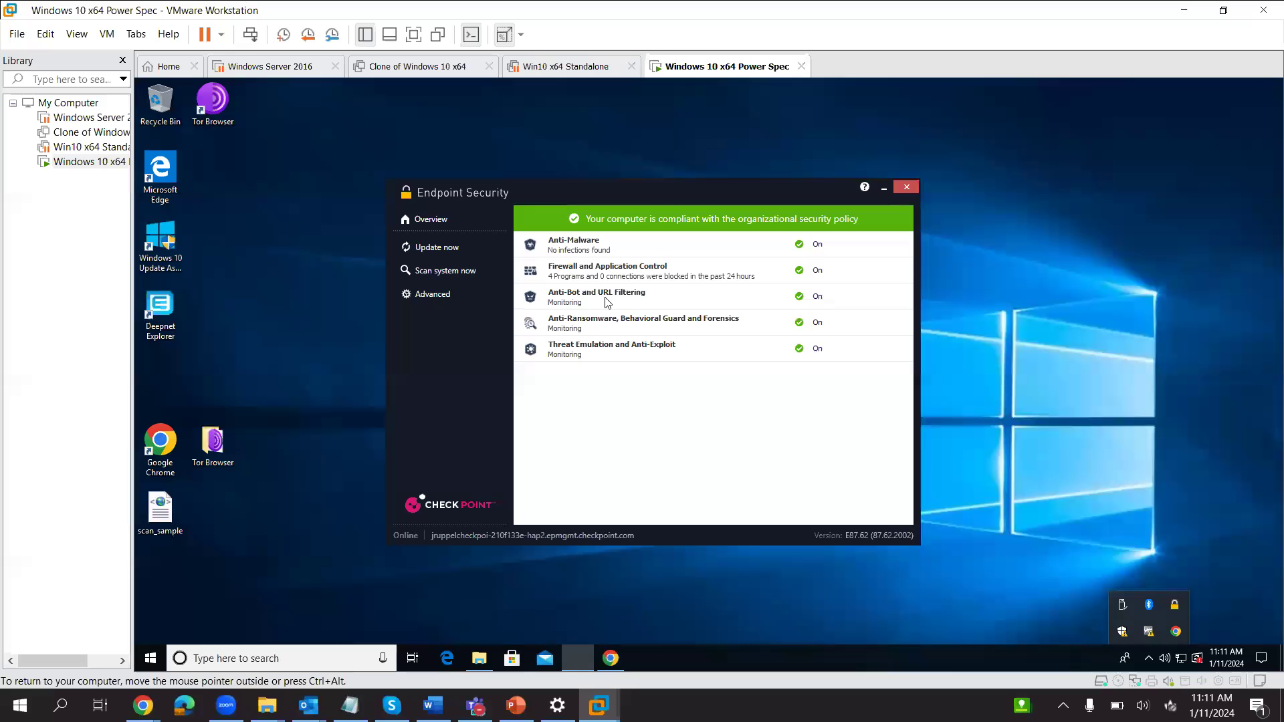
pyautogui.click(441, 248)
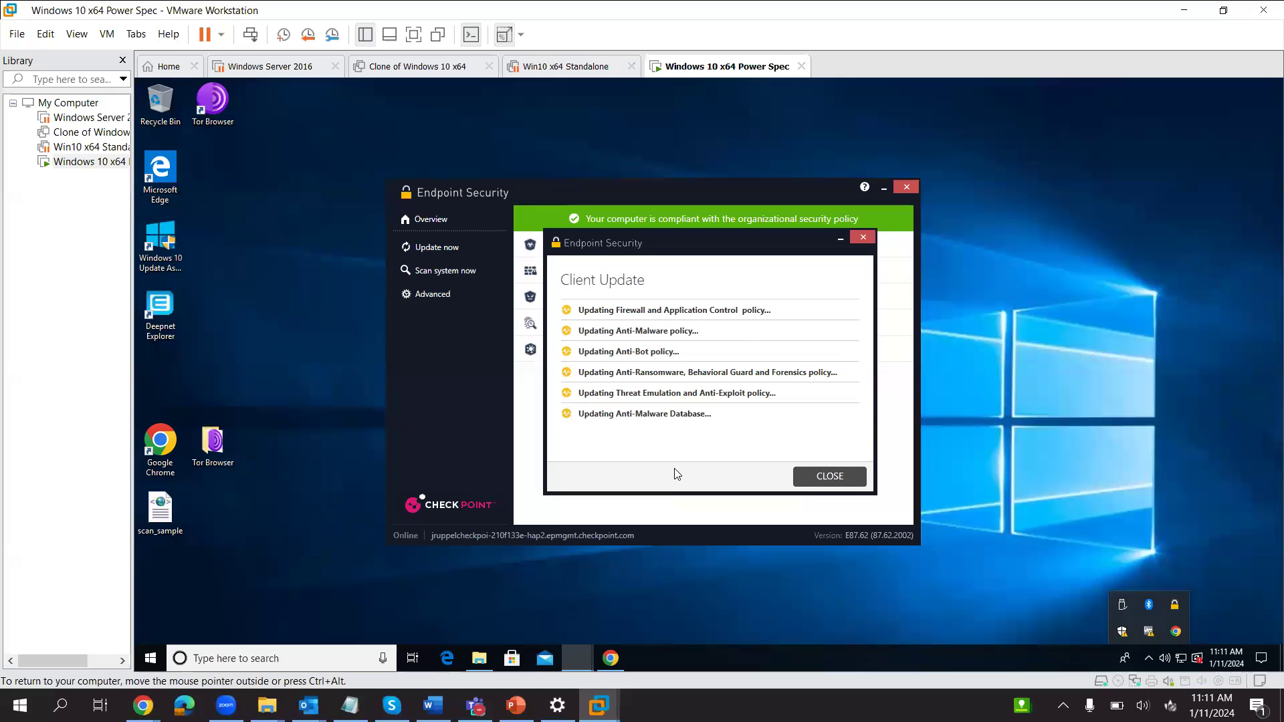
pyautogui.click(861, 477)
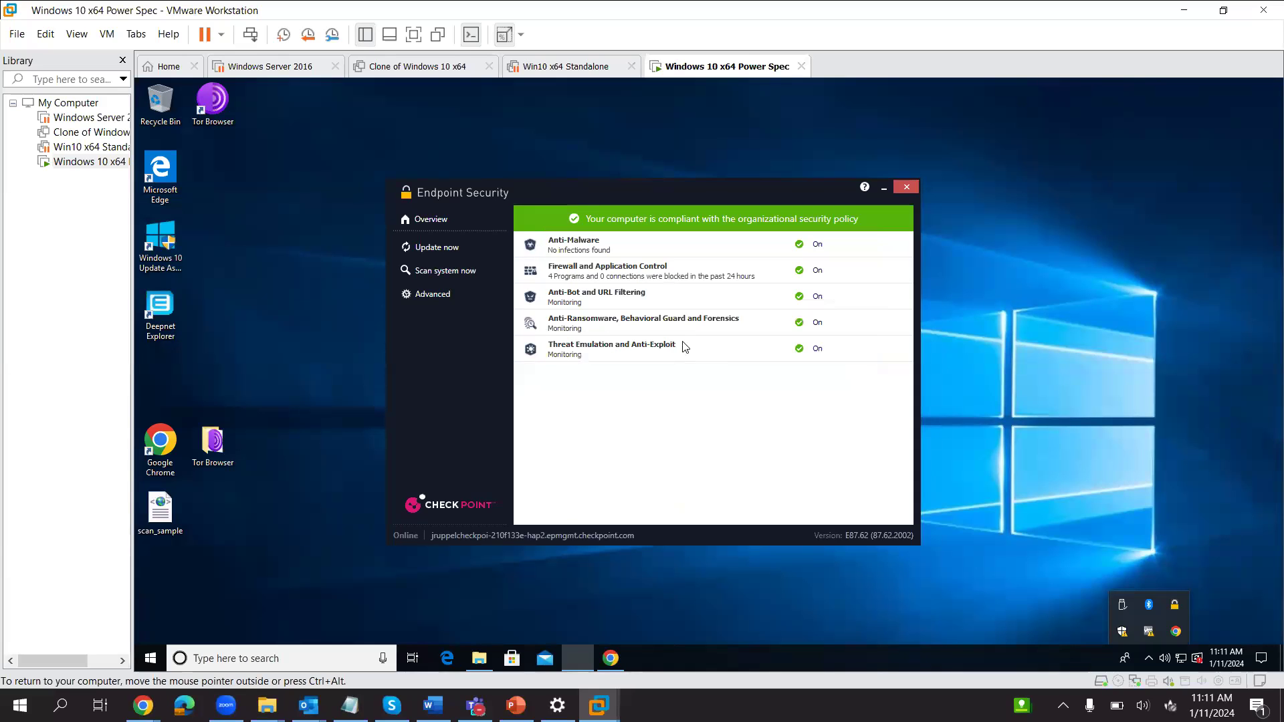
# Open the Anti-Bot and URL Filtering details to check the policy version, and run the client update two more times.
pyautogui.click(609, 309)
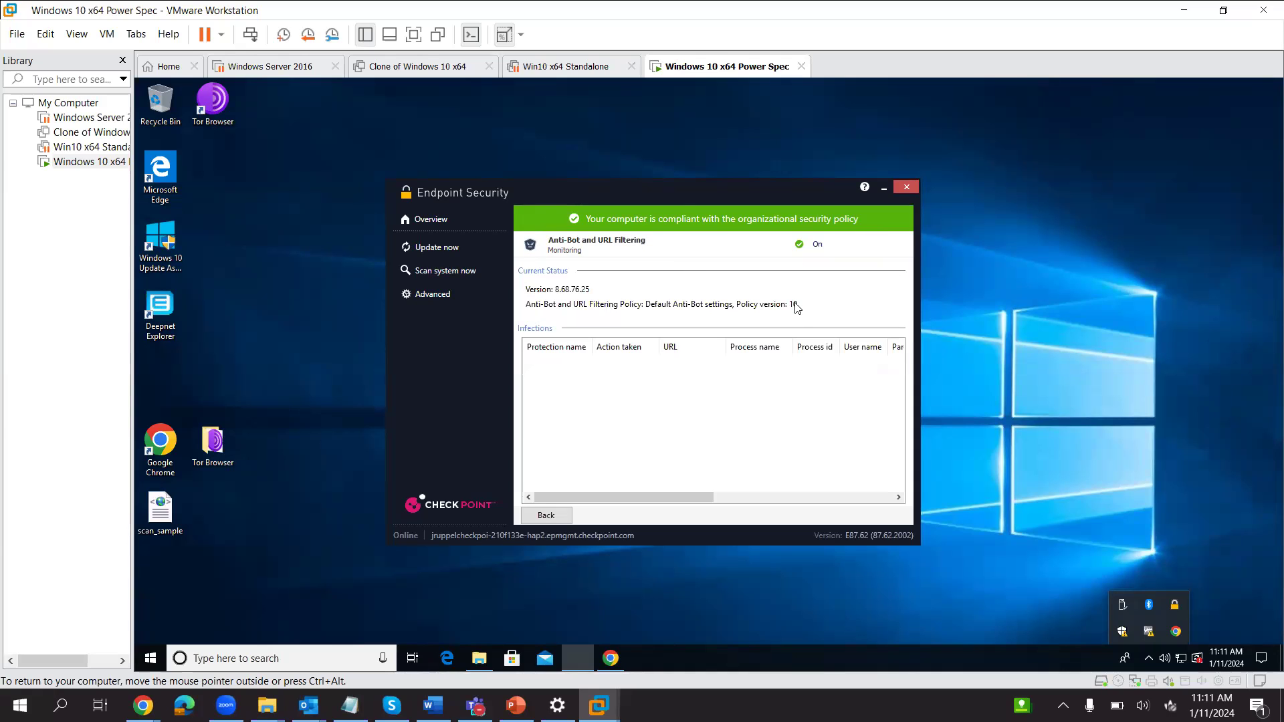
pyautogui.click(434, 247)
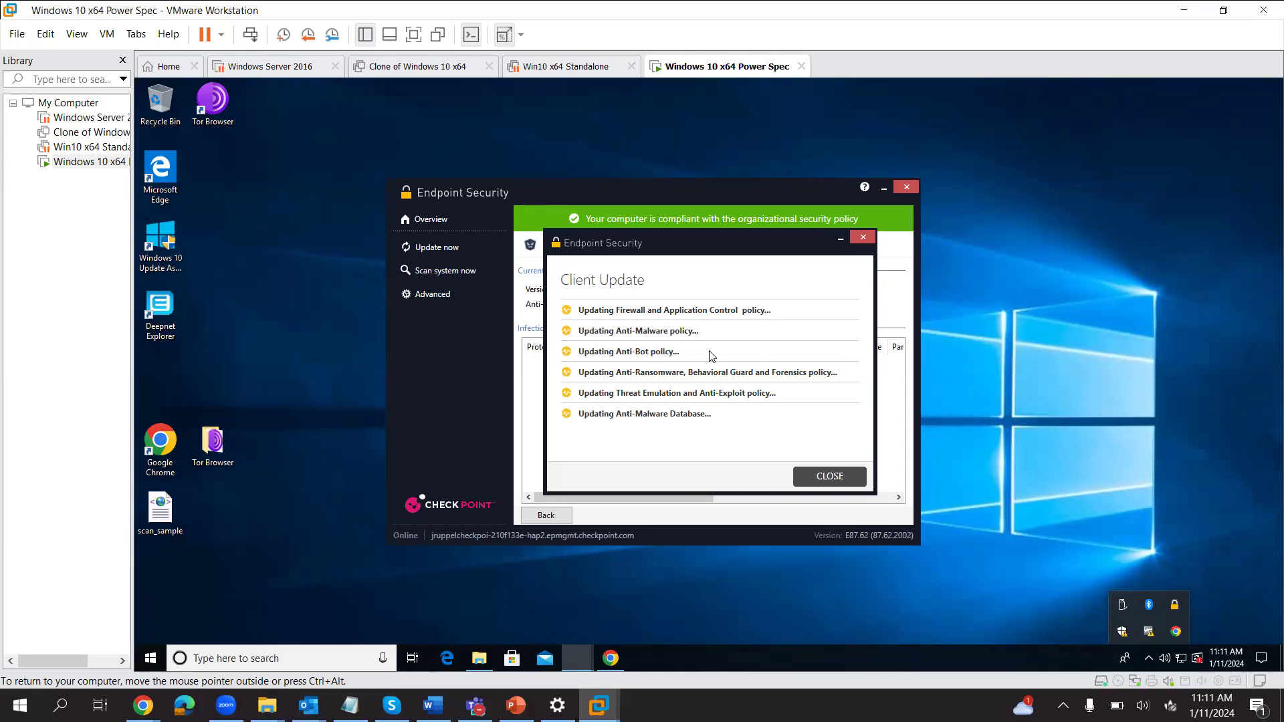
pyautogui.click(860, 478)
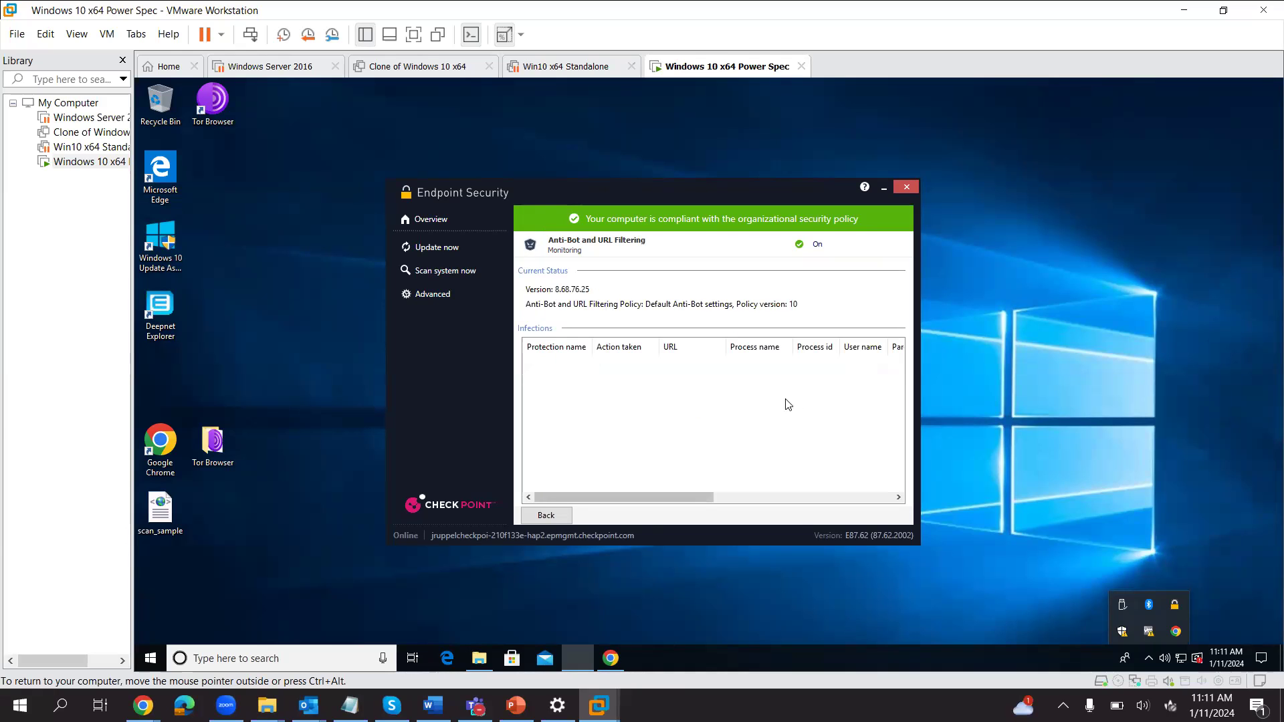
pyautogui.click(442, 246)
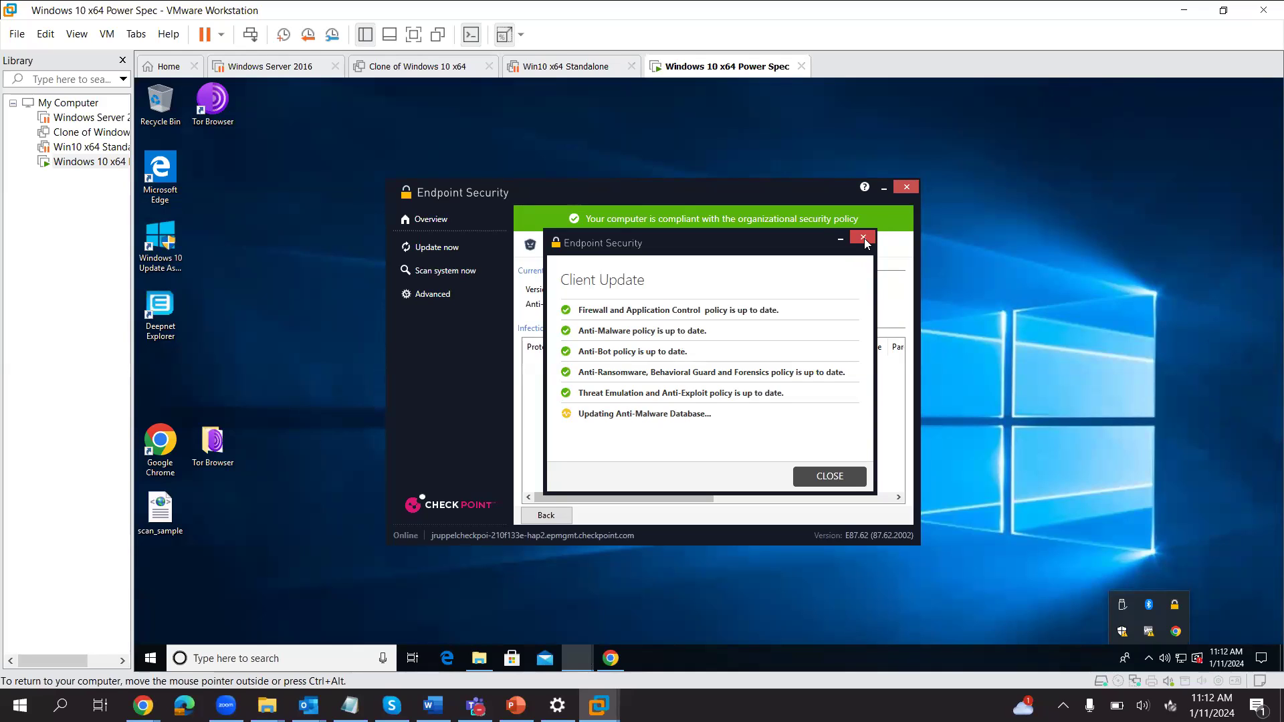
pyautogui.click(828, 477)
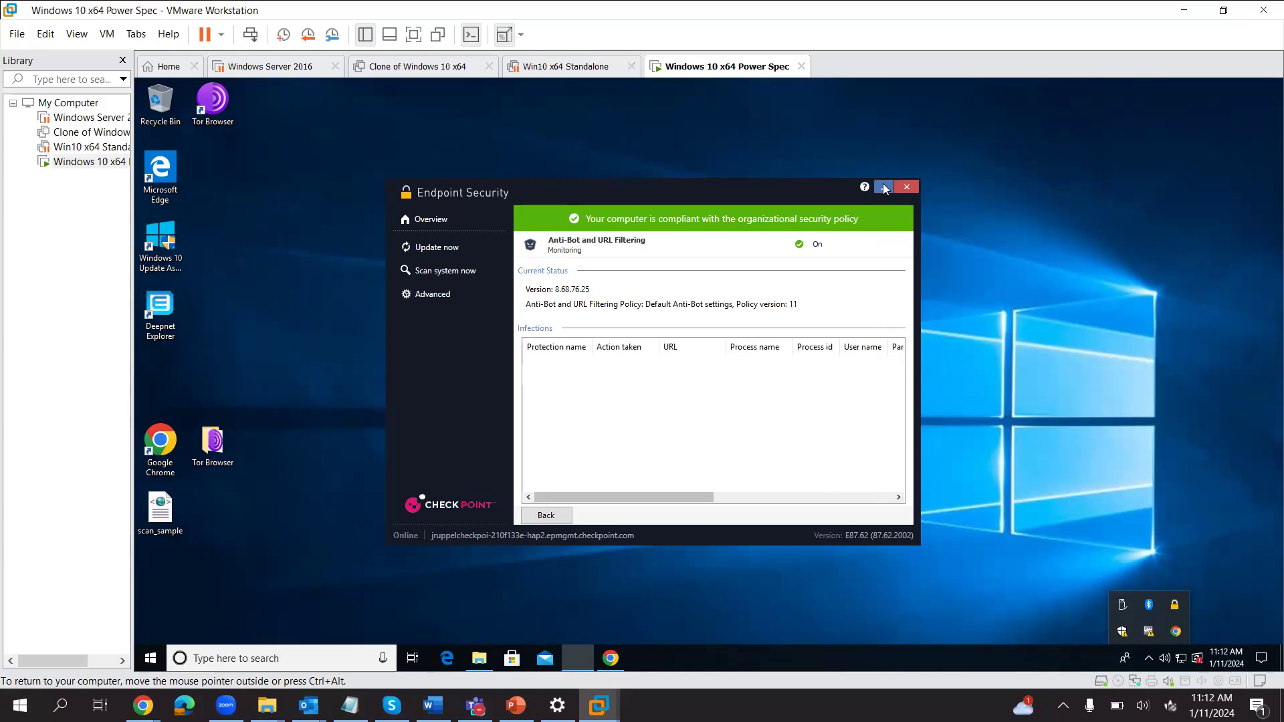
# Restart Chrome in the virtual machine, test access through the torproject.org bookmark, and dismiss the endpoint notification.
pyautogui.rightClick(612, 660)
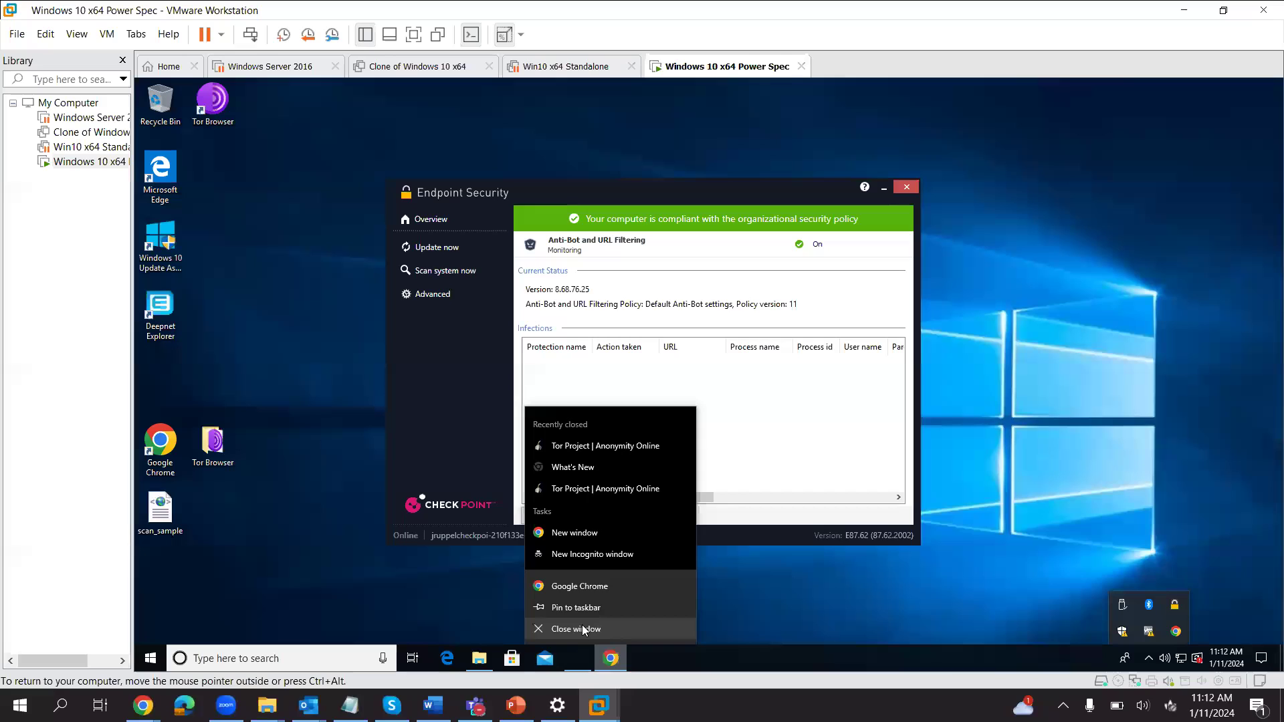
pyautogui.click(582, 629)
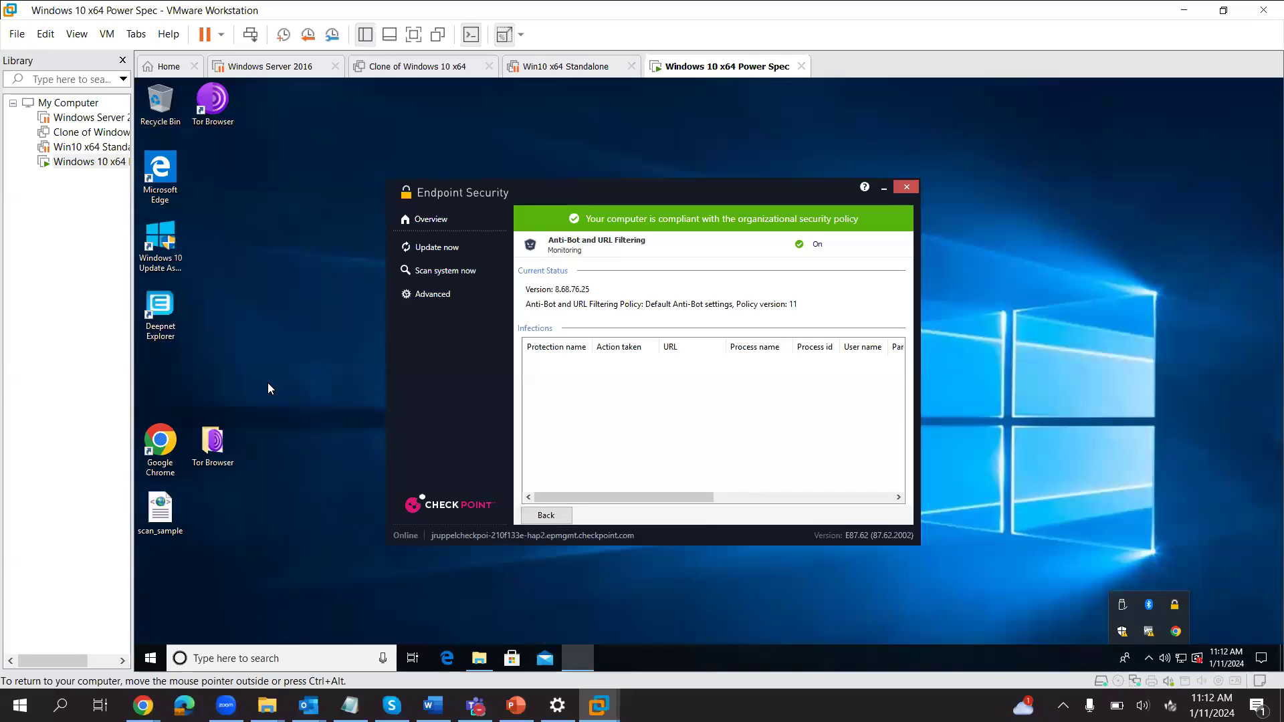
pyautogui.click(162, 455)
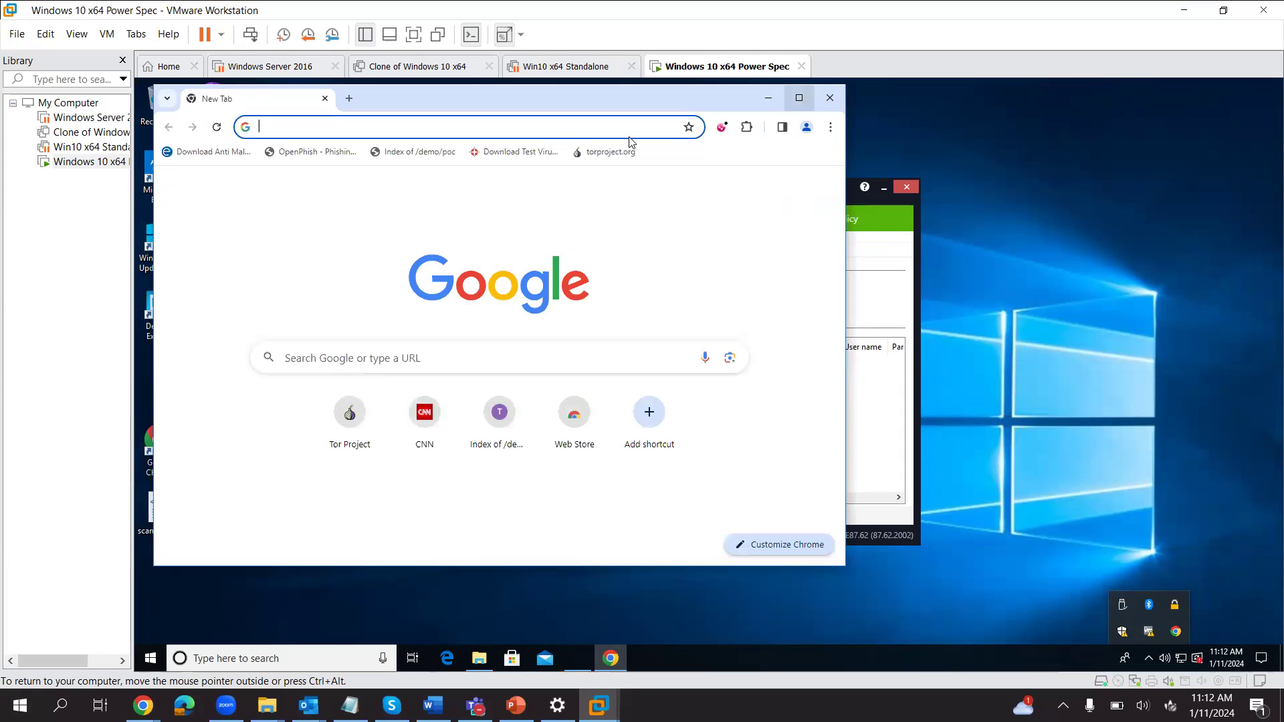
pyautogui.click(610, 152)
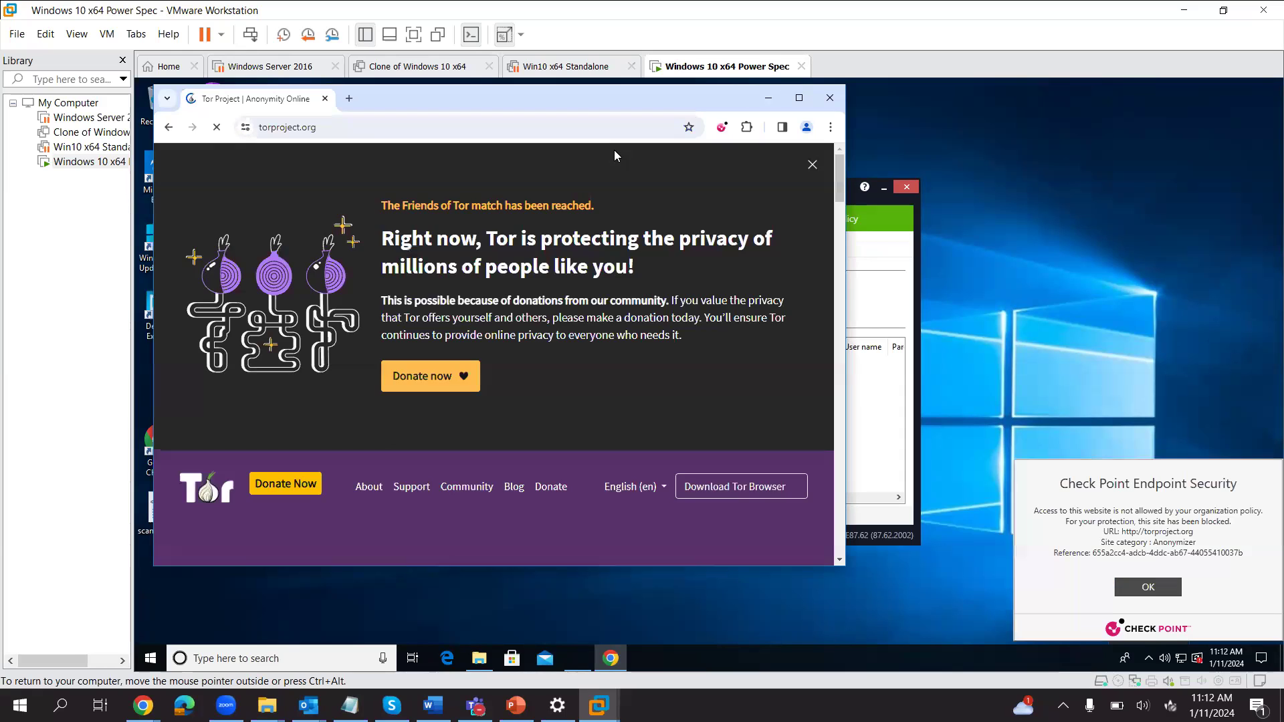
pyautogui.click(1143, 589)
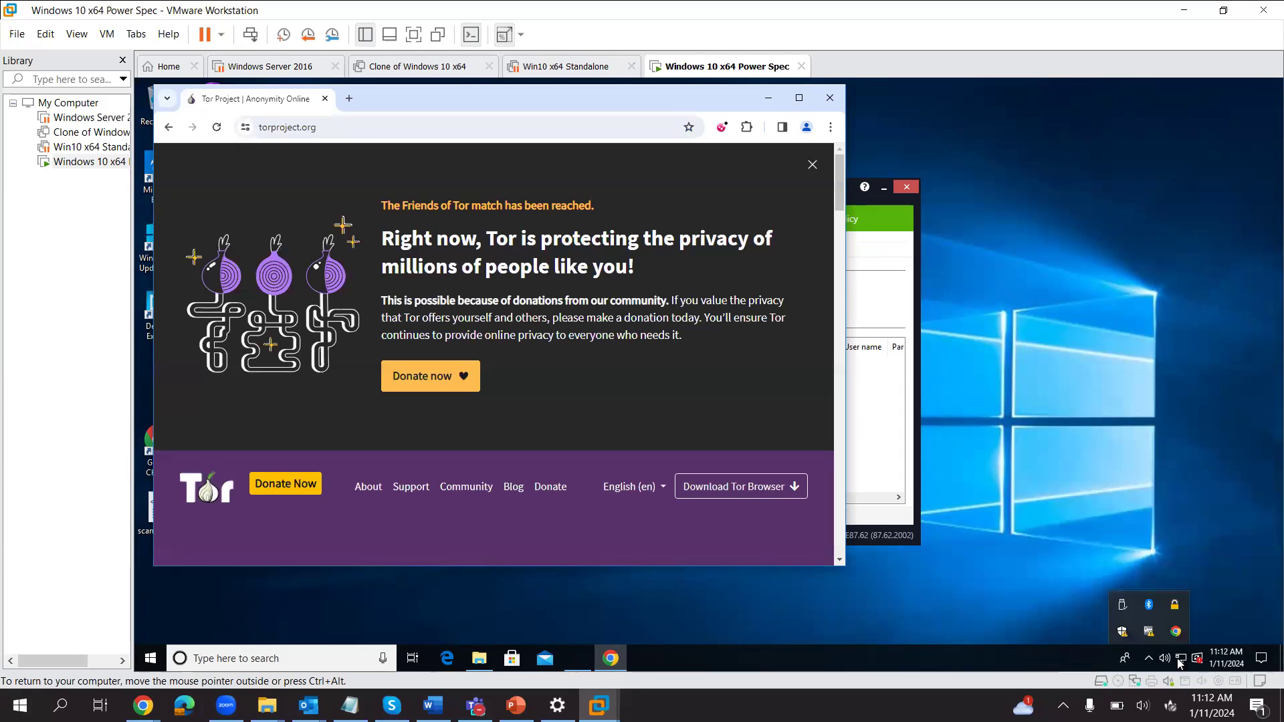
# Check the Anti-Bot and URL Filtering status and policy version again in Endpoint Security.
pyautogui.click(879, 444)
pyautogui.click(438, 230)
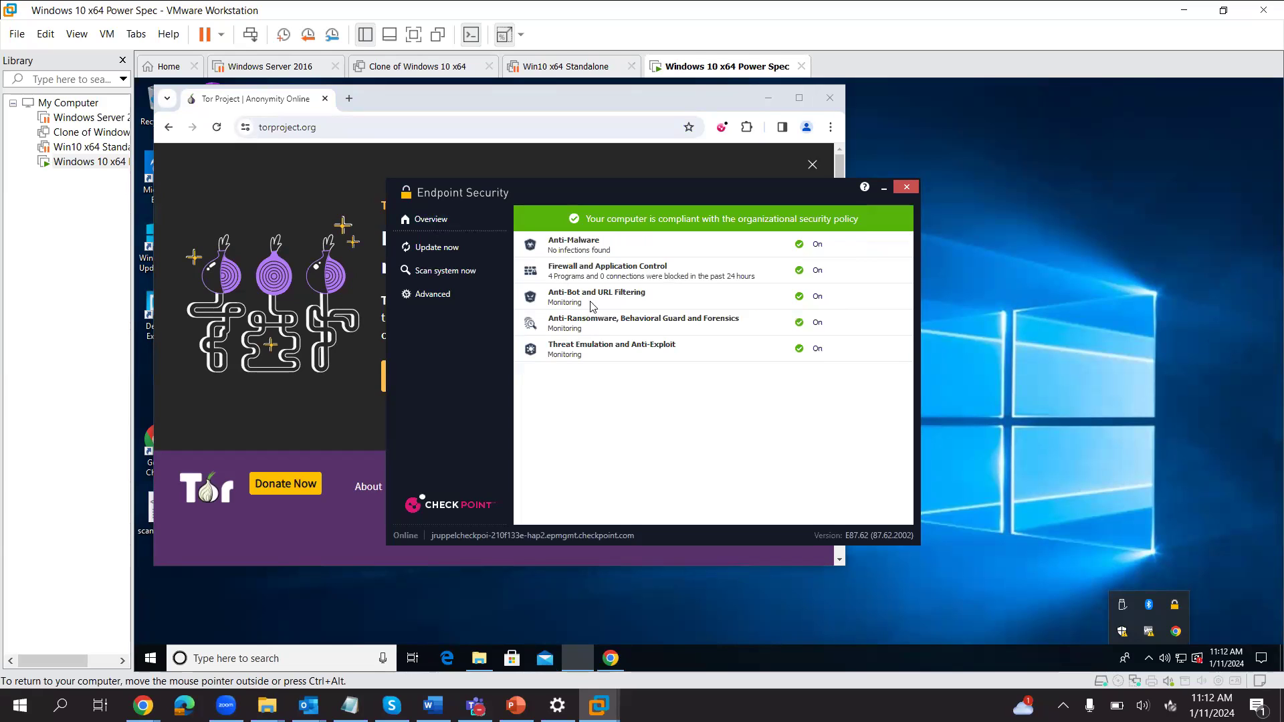
pyautogui.click(594, 303)
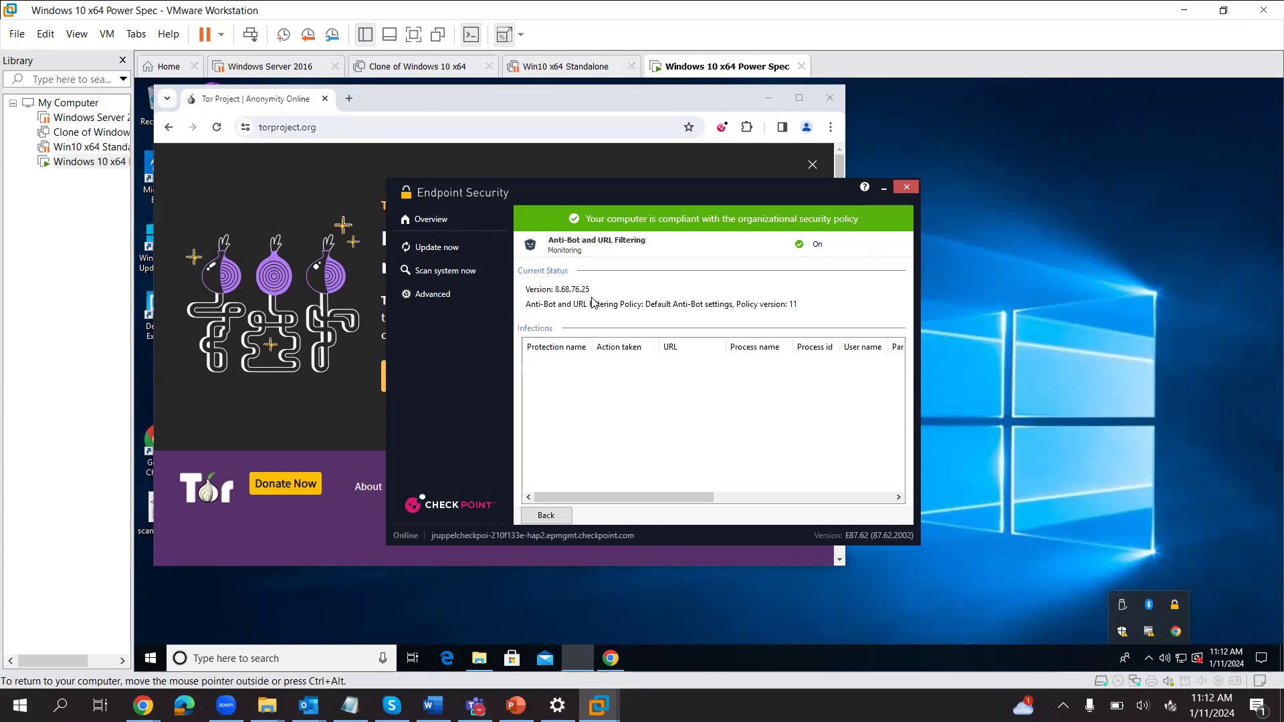
# Close and relaunch Chrome in the virtual machine, and retest access through the torproject.org bookmark.
pyautogui.click(840, 101)
pyautogui.click(841, 100)
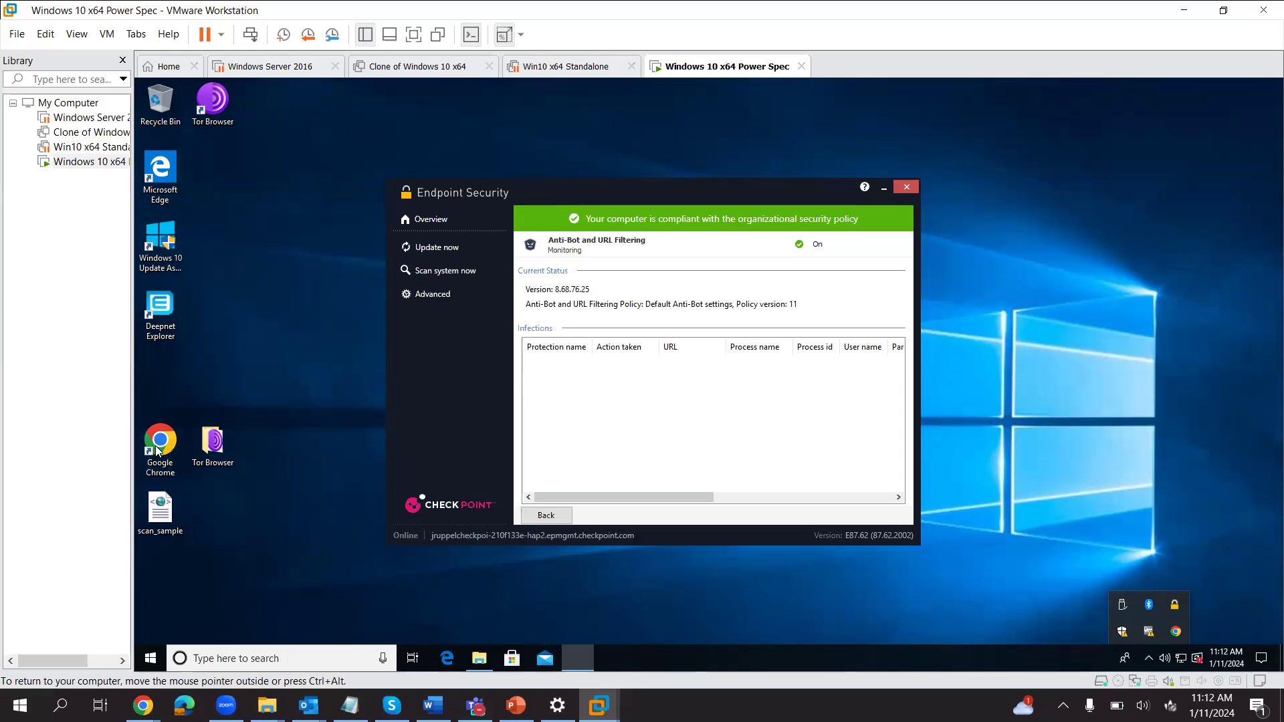
pyautogui.doubleClick(158, 448)
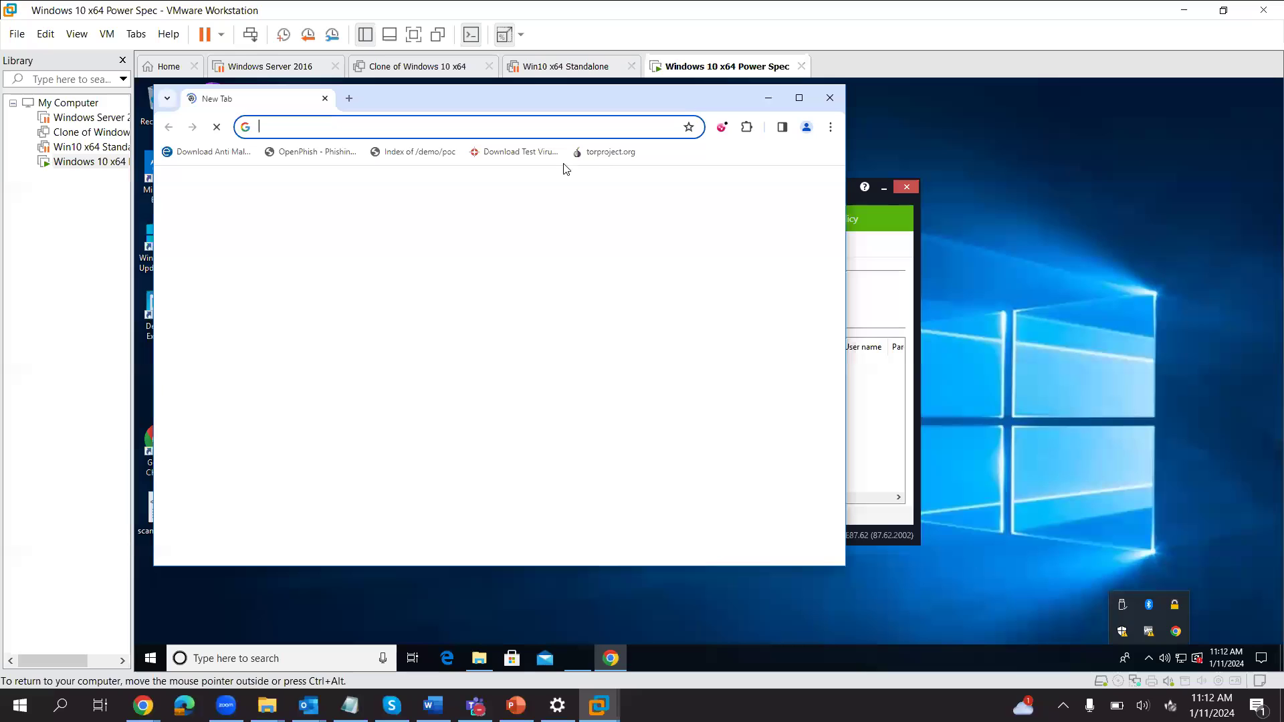
pyautogui.click(604, 155)
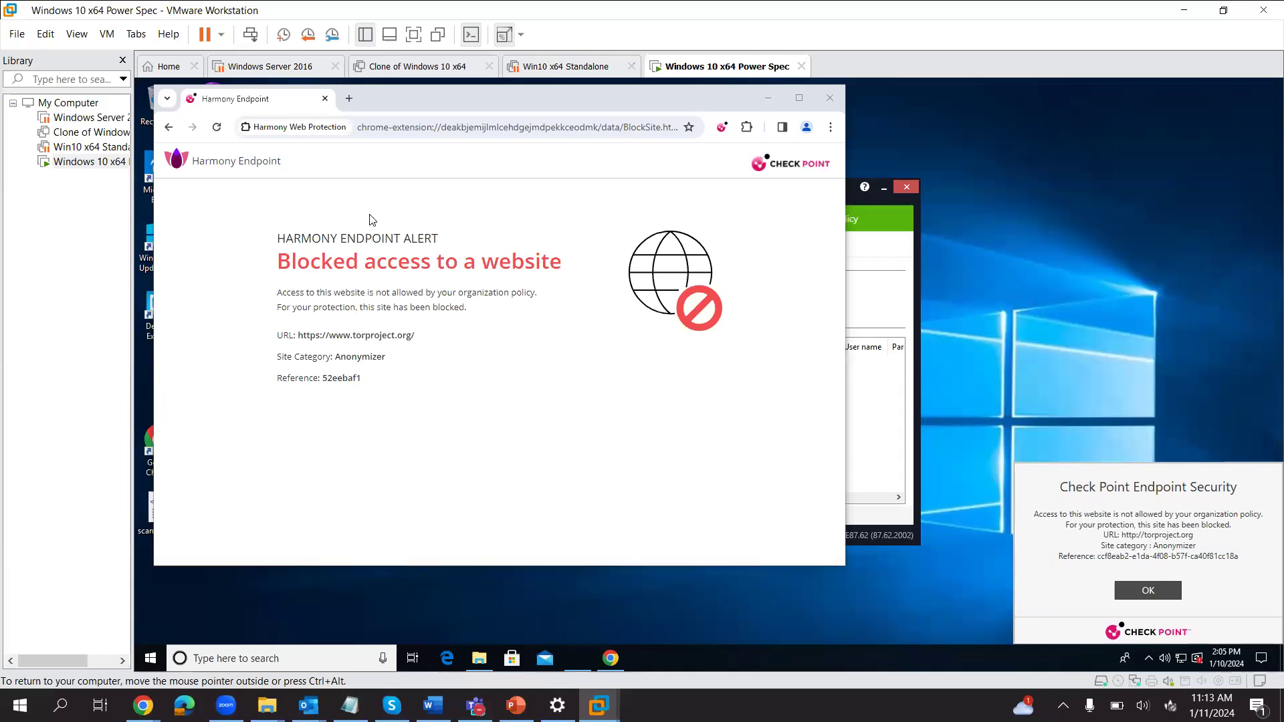
# Launch Tor Browser in the virtual machine to test connecting to the Tor network, close it, and return to the Endpoint Security overview.
pyautogui.click(769, 98)
pyautogui.doubleClick(212, 104)
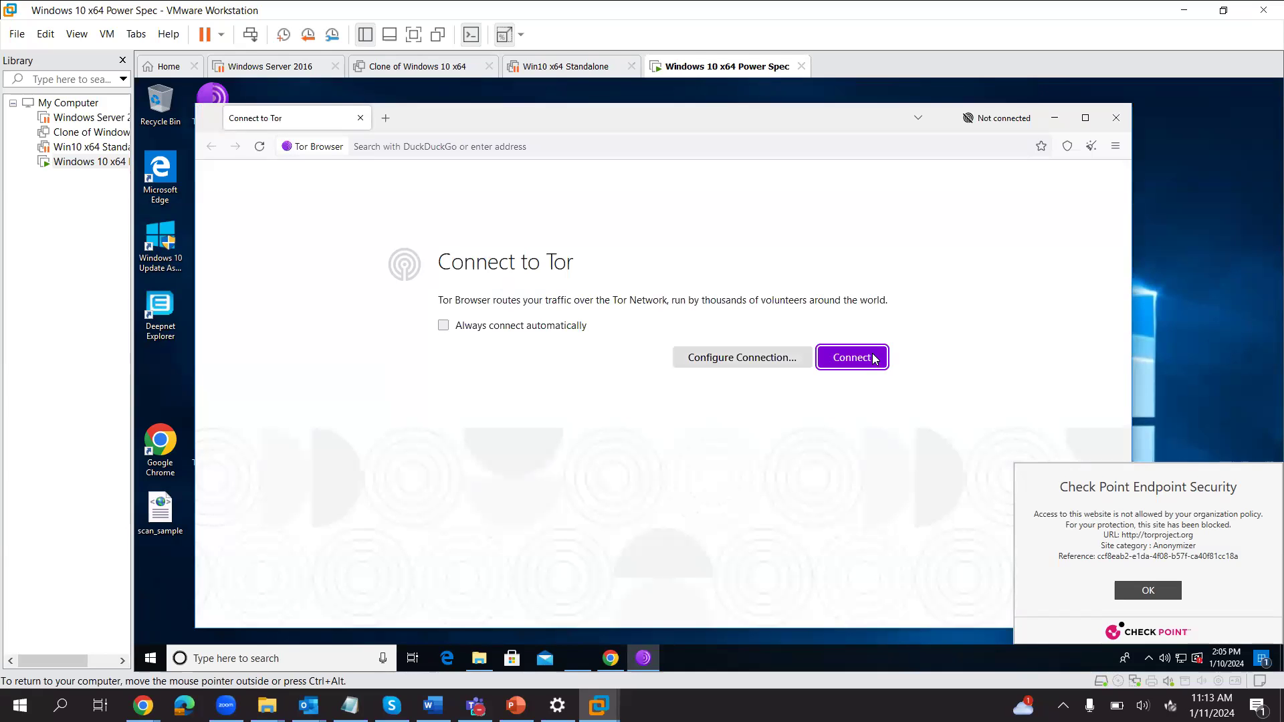
pyautogui.click(873, 358)
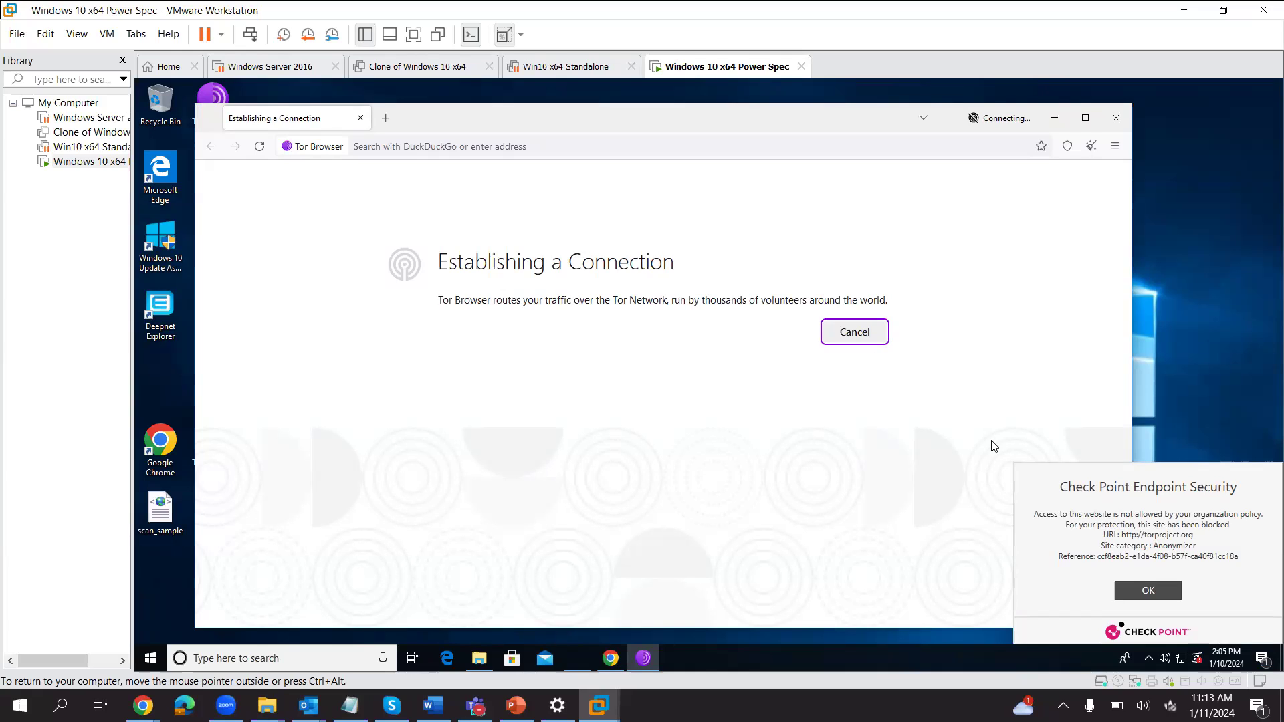
pyautogui.click(1135, 589)
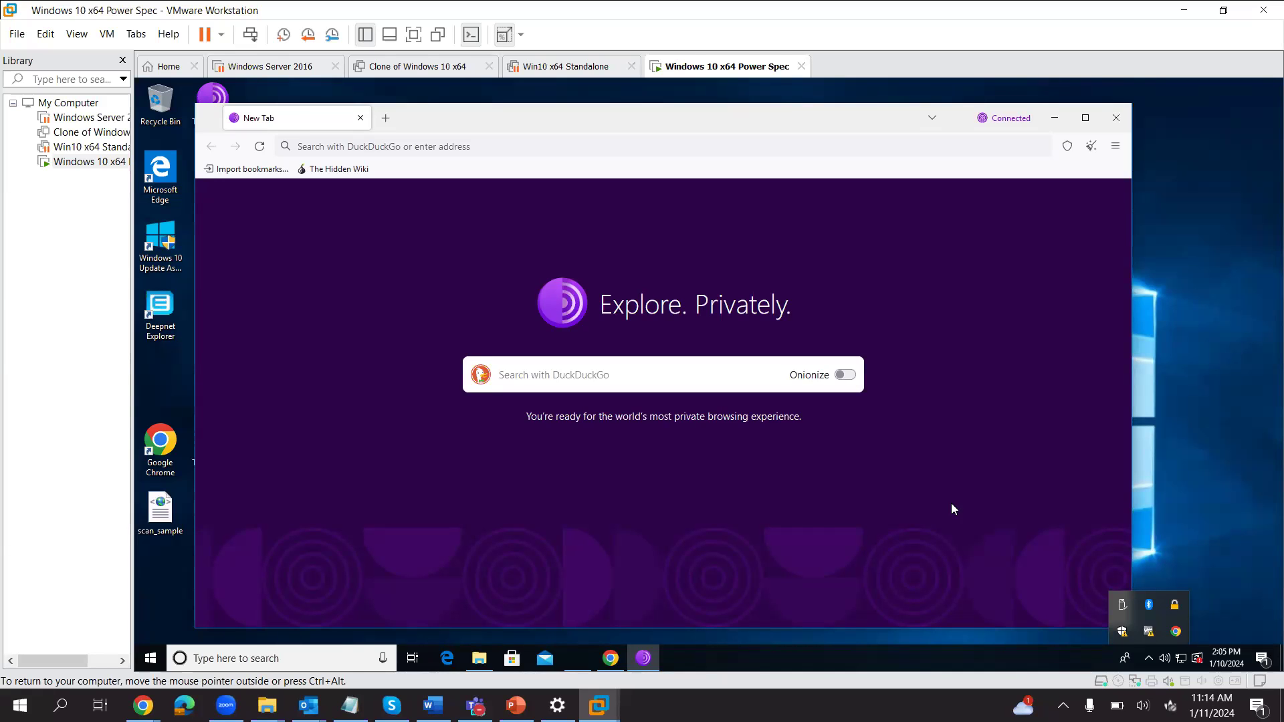
pyautogui.click(1117, 122)
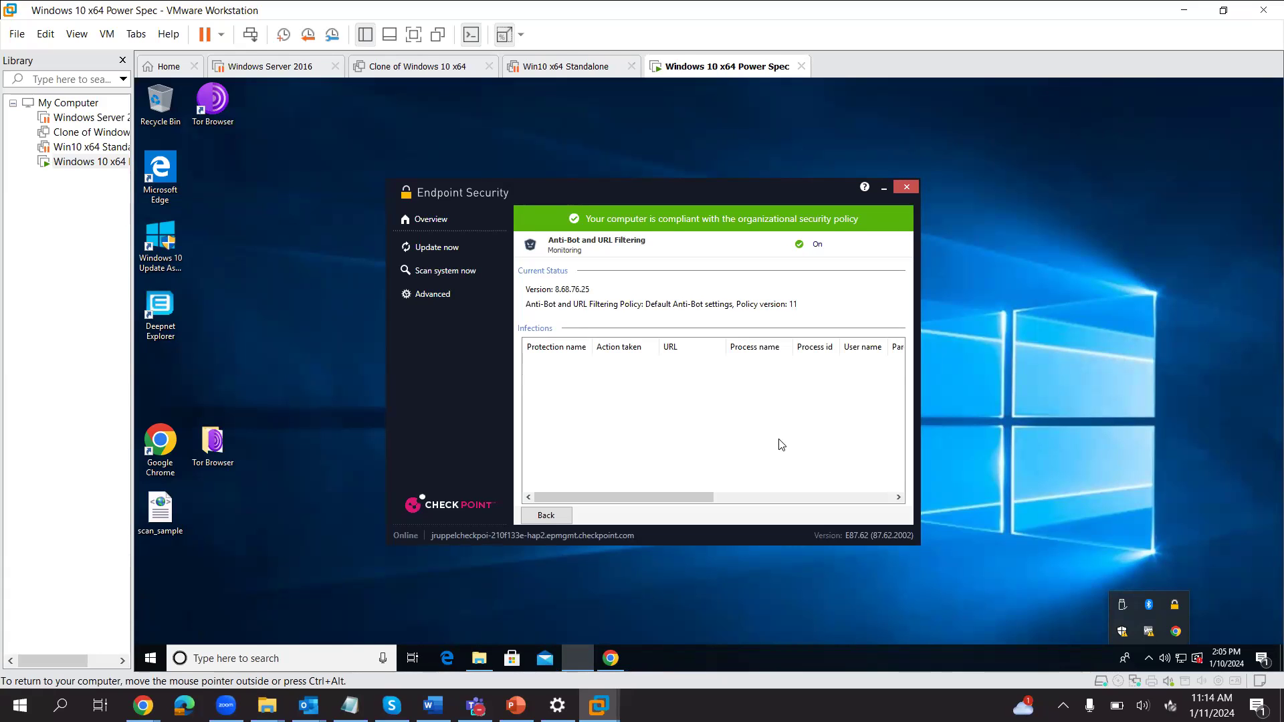
pyautogui.click(421, 227)
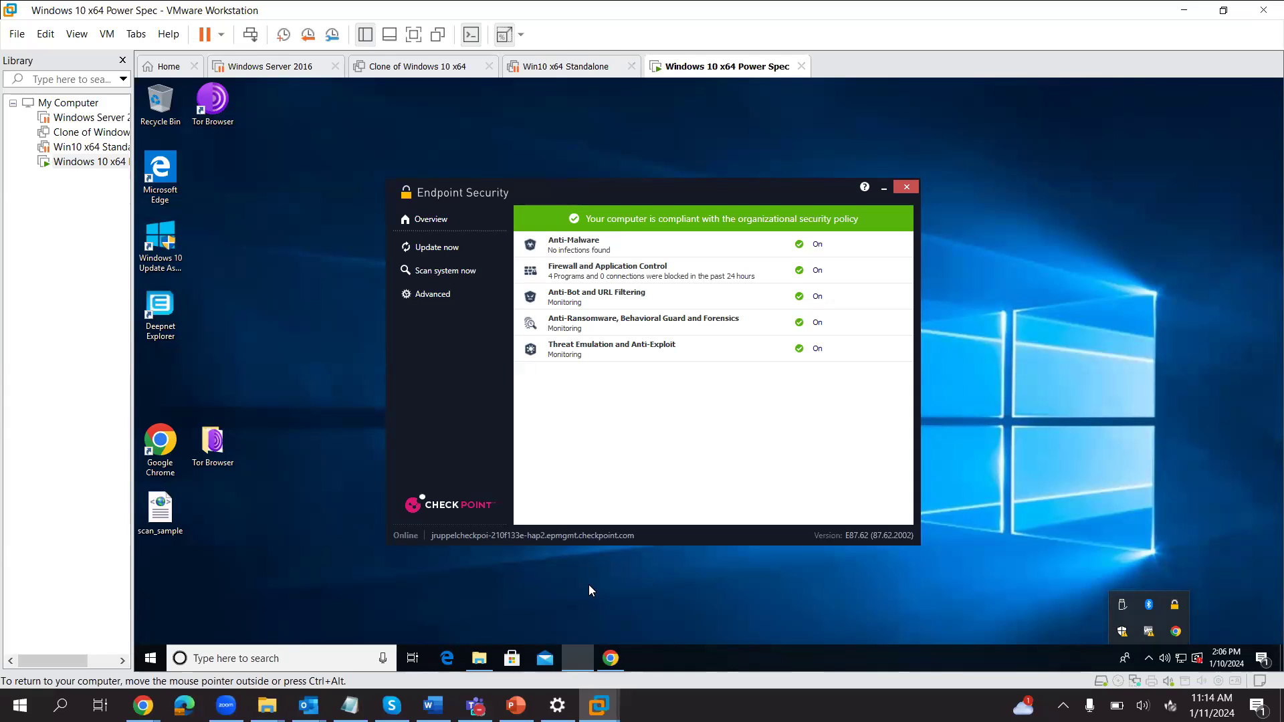
# Open the Application Control policy under Access & Compliance in the Infinity Portal and review the application upload instructions.
pyautogui.moveTo(610, 658)
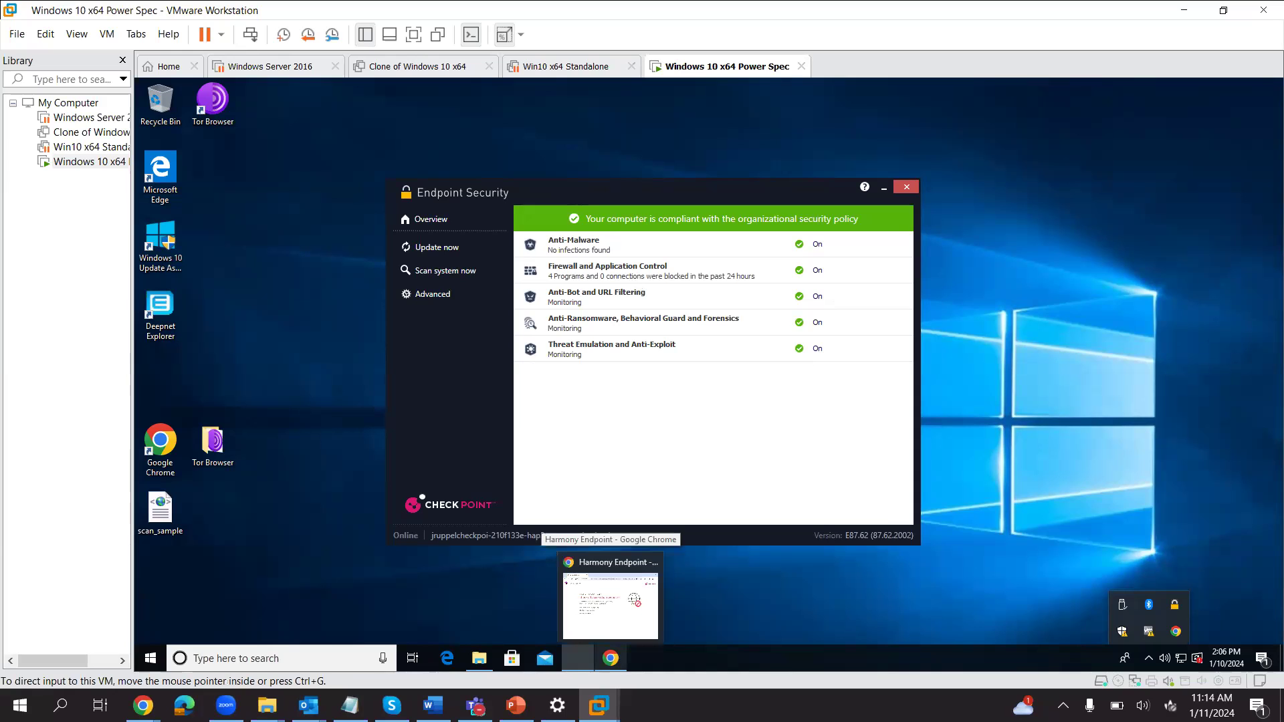
pyautogui.moveTo(143, 706)
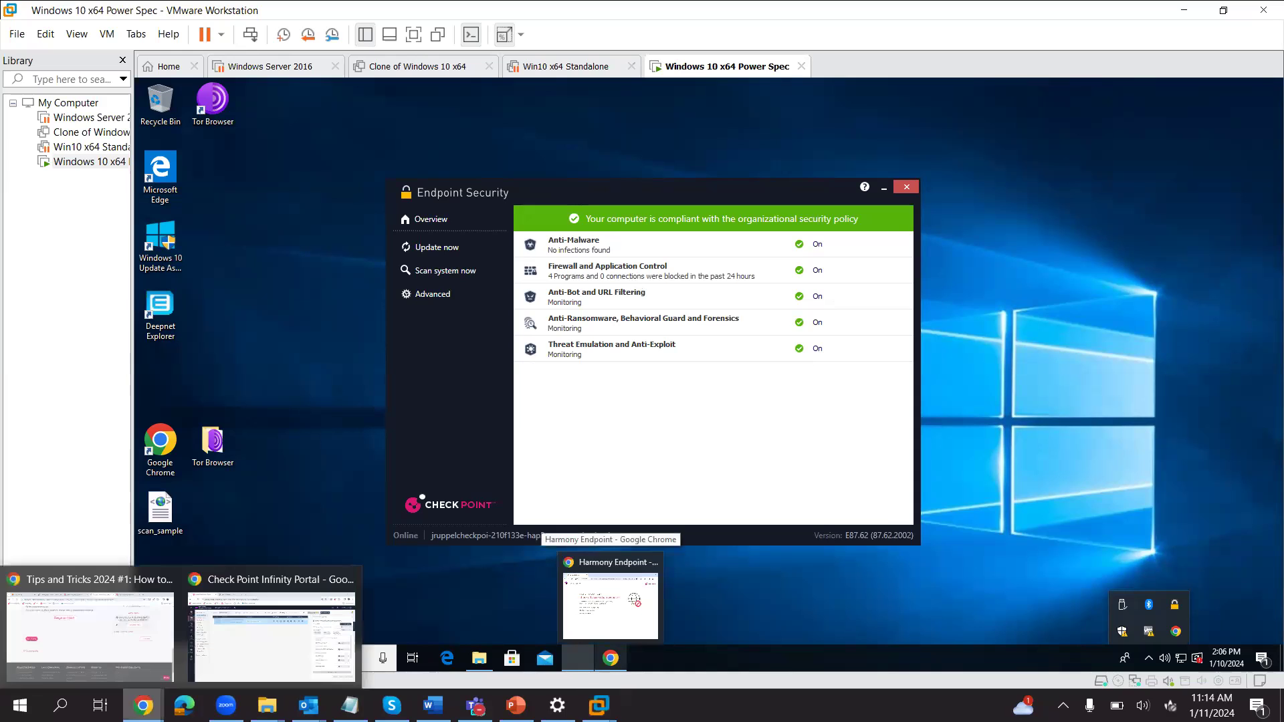
pyautogui.click(267, 636)
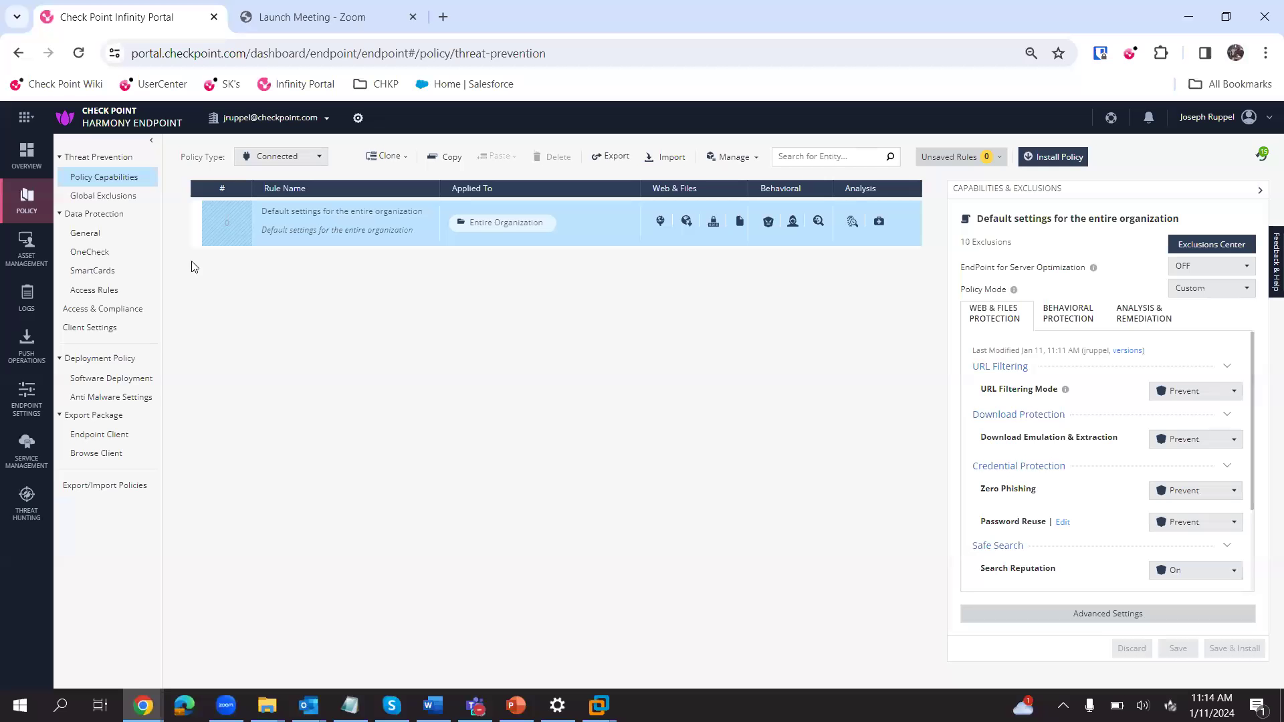
pyautogui.click(106, 309)
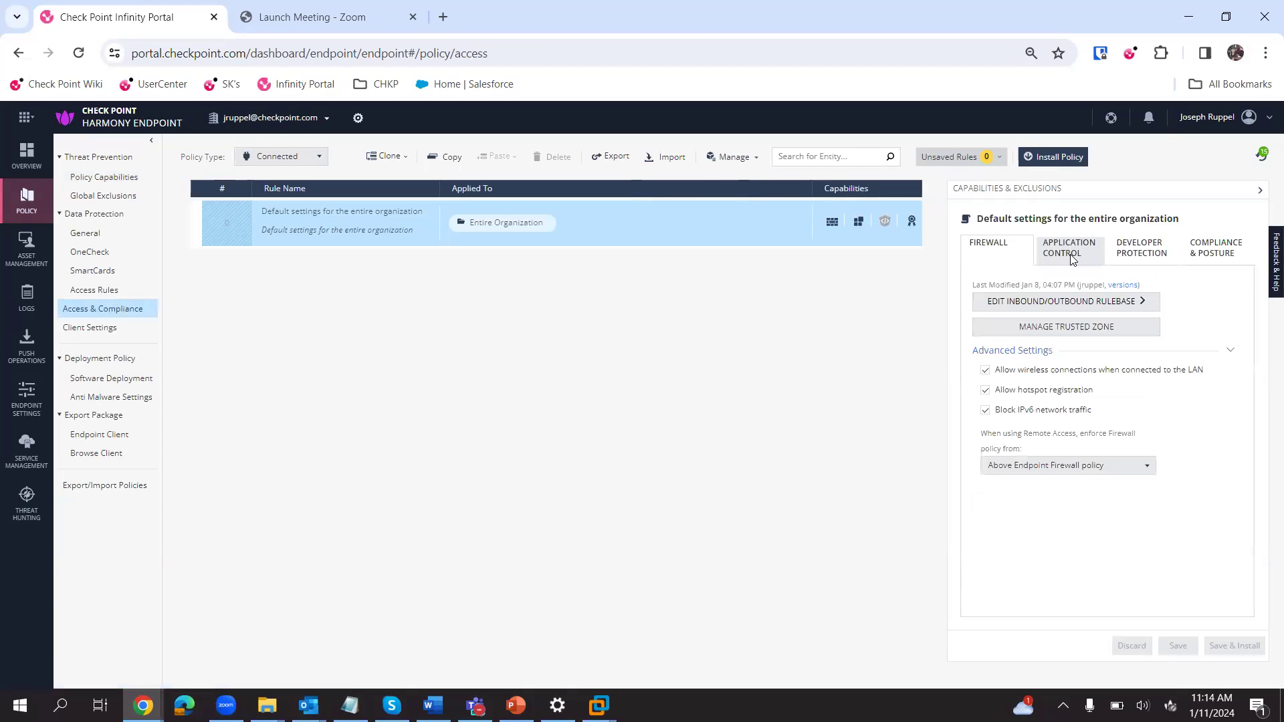
pyautogui.click(1070, 257)
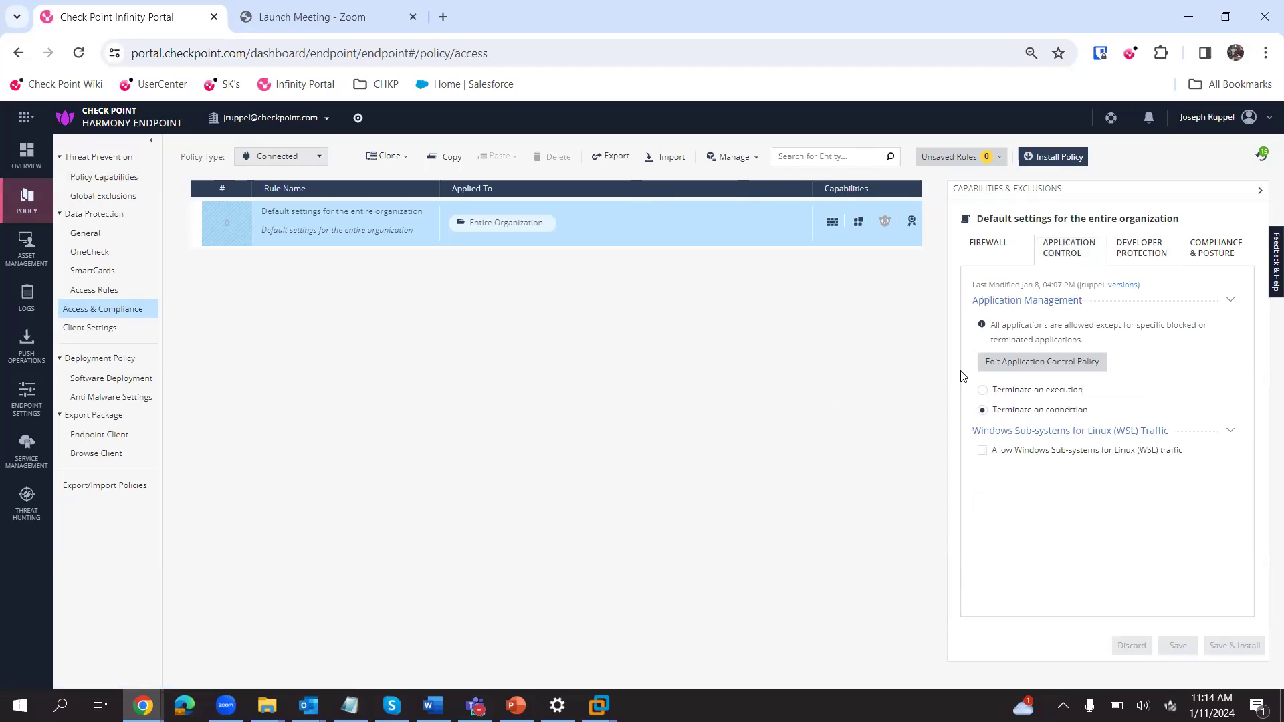
pyautogui.click(1030, 367)
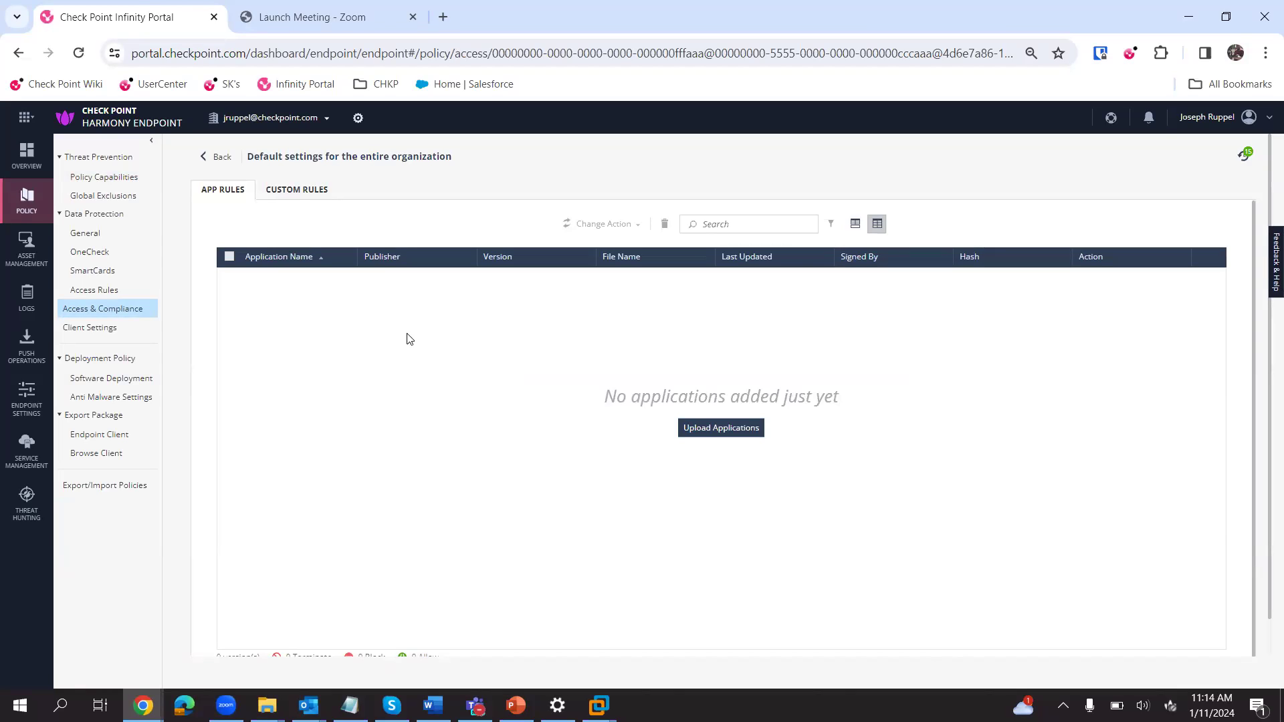
pyautogui.click(718, 431)
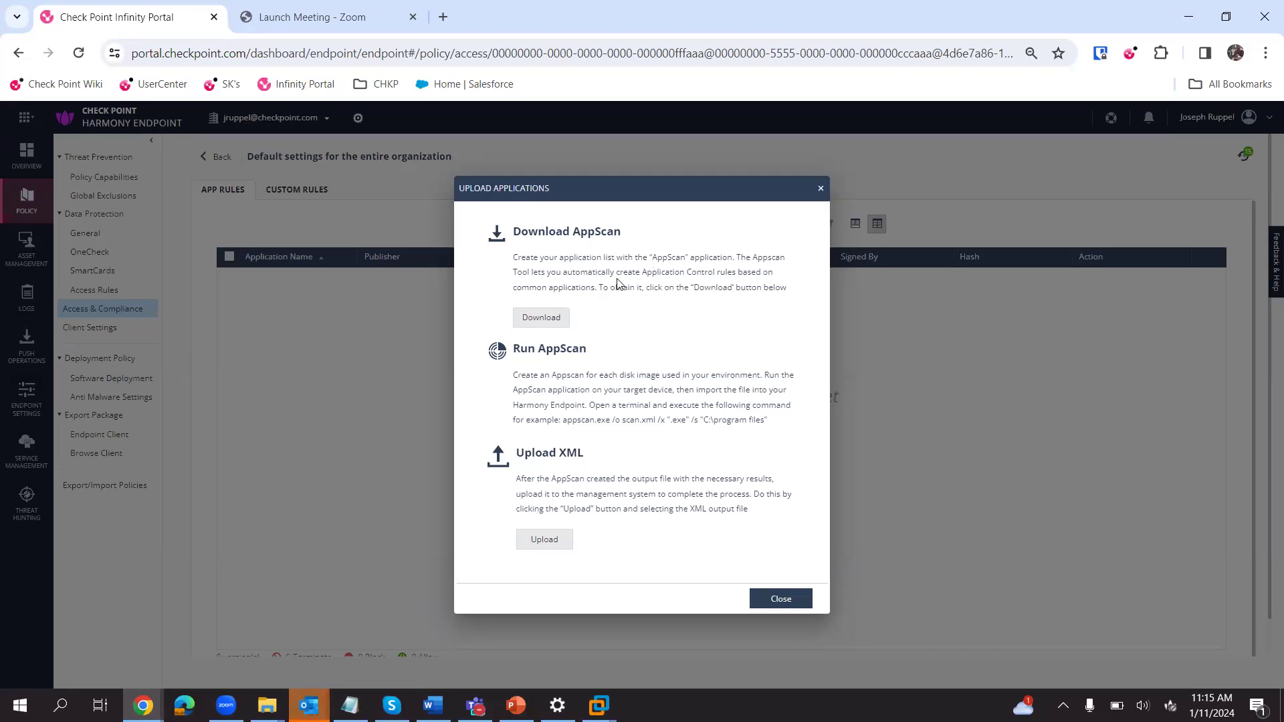
pyautogui.click(773, 606)
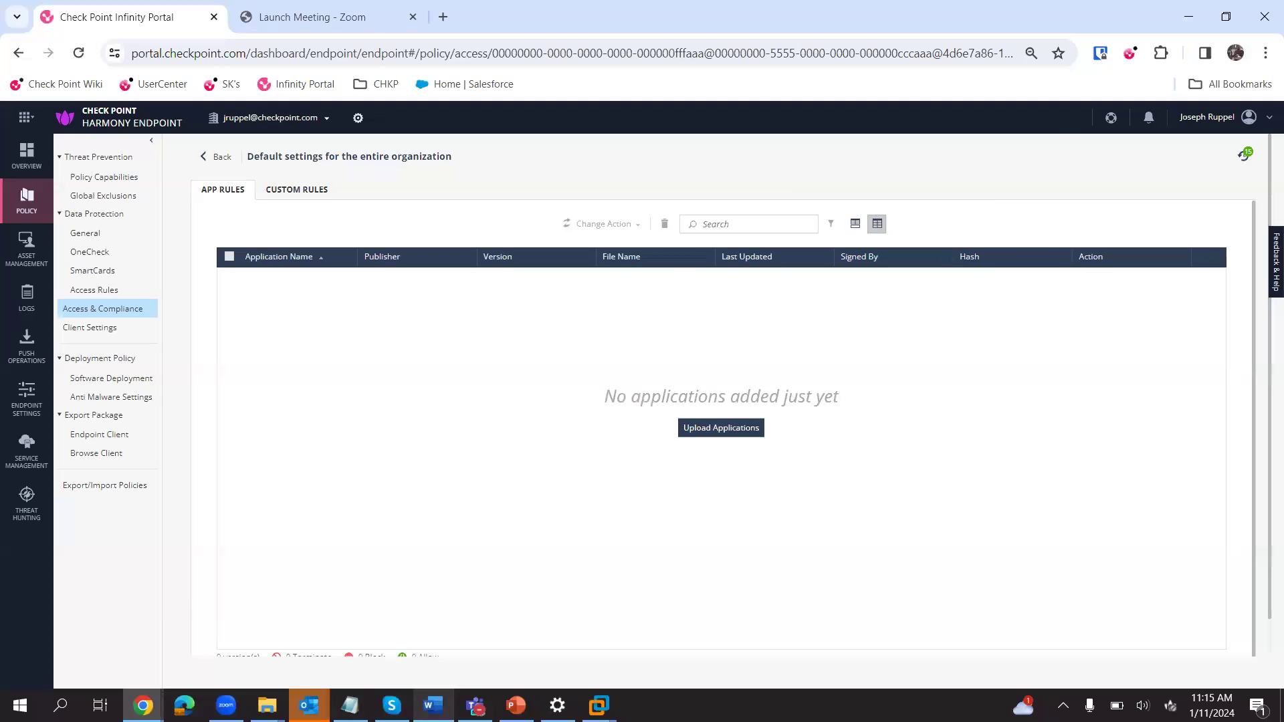
# Copy the example appscan.exe command that scans the Admin desktop from the Blocking TOR Browser document in Word.
pyautogui.click(433, 705)
pyautogui.scroll(4, 460, 507)
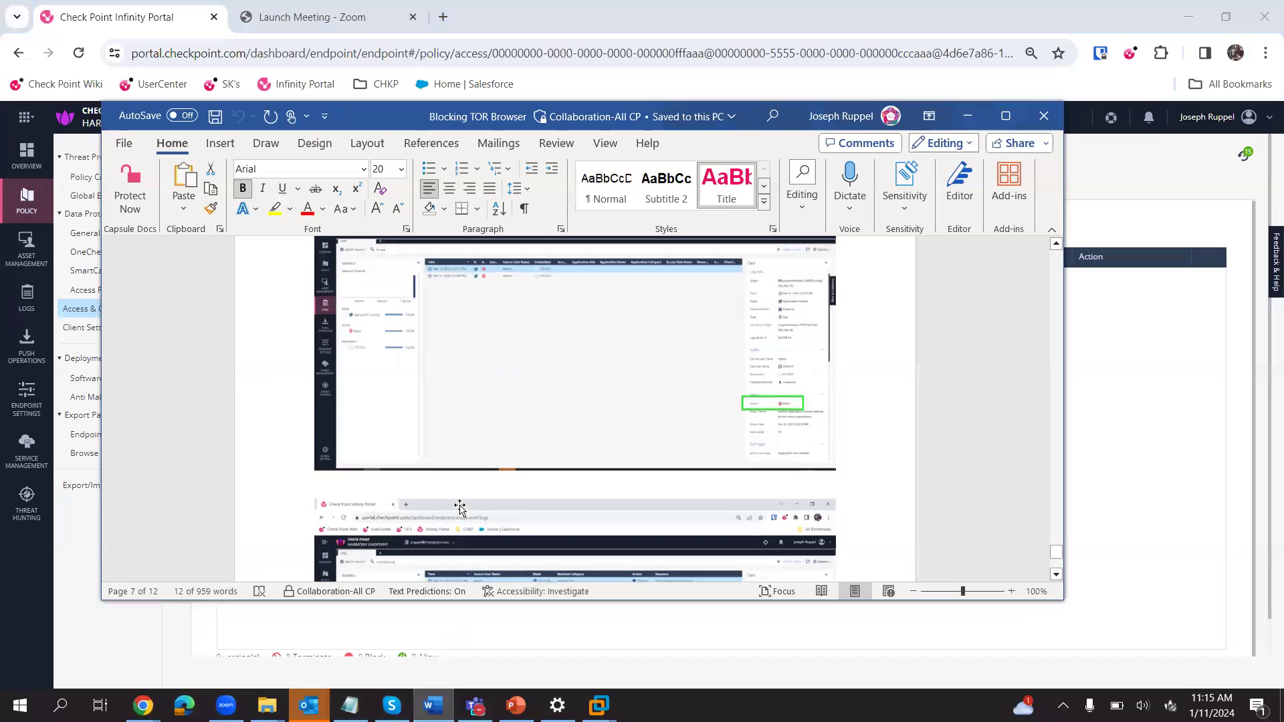
pyautogui.scroll(15, 460, 506)
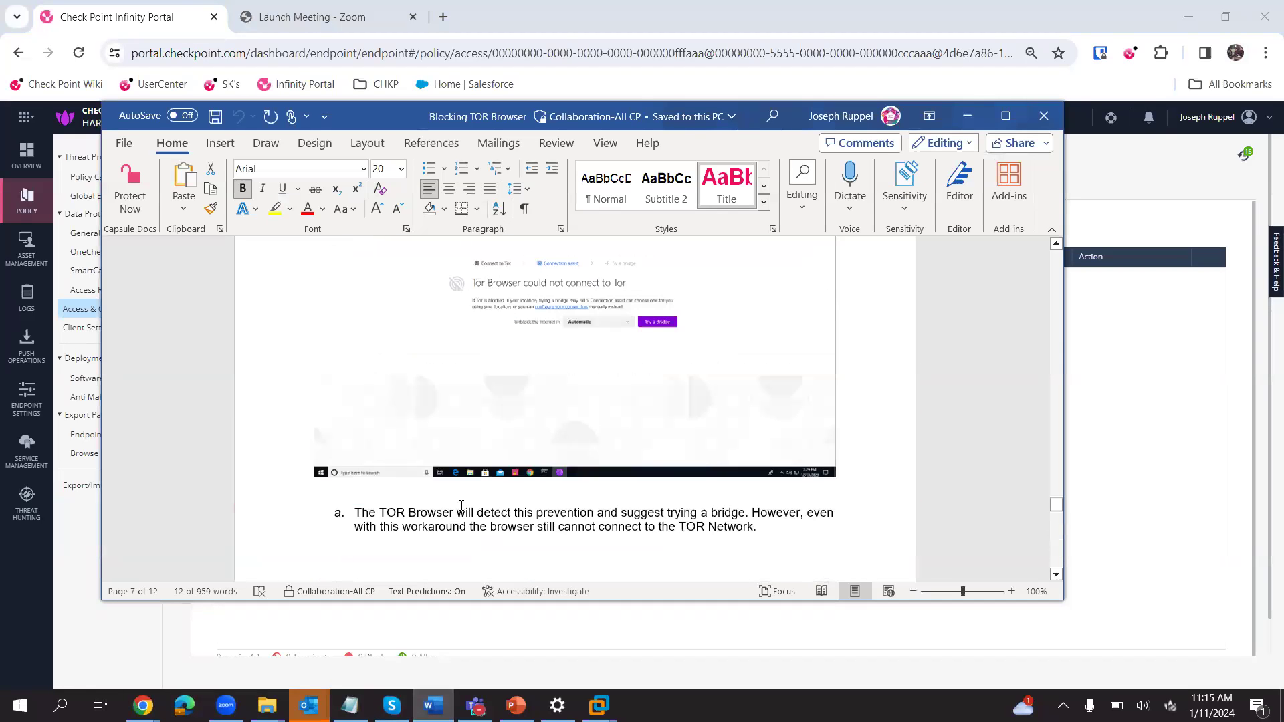
pyautogui.scroll(12, 462, 506)
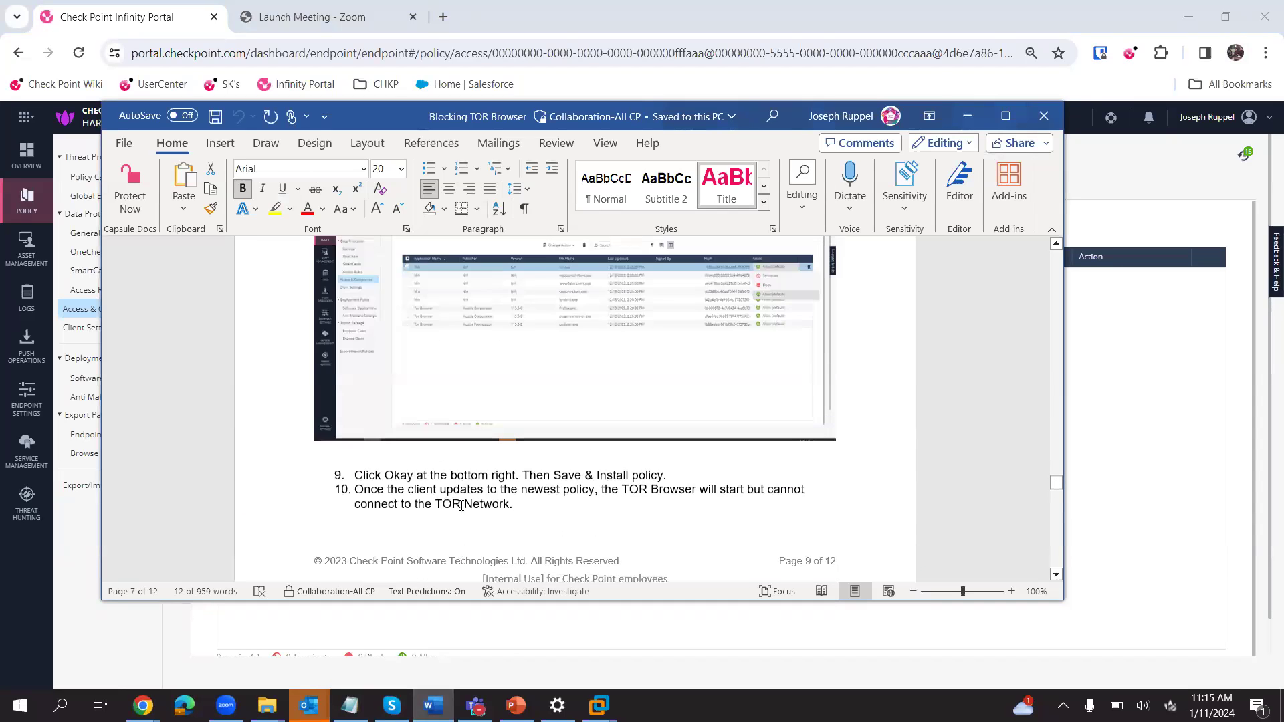
pyautogui.scroll(12, 461, 507)
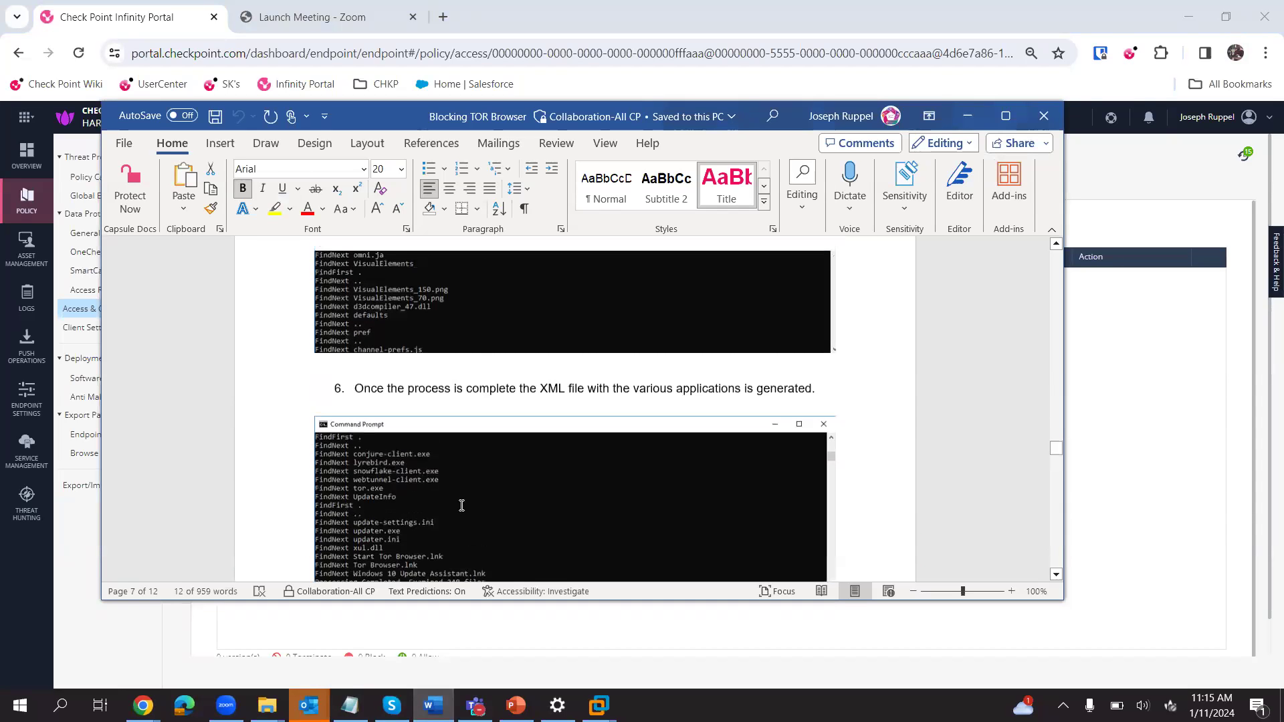
pyautogui.scroll(10, 461, 505)
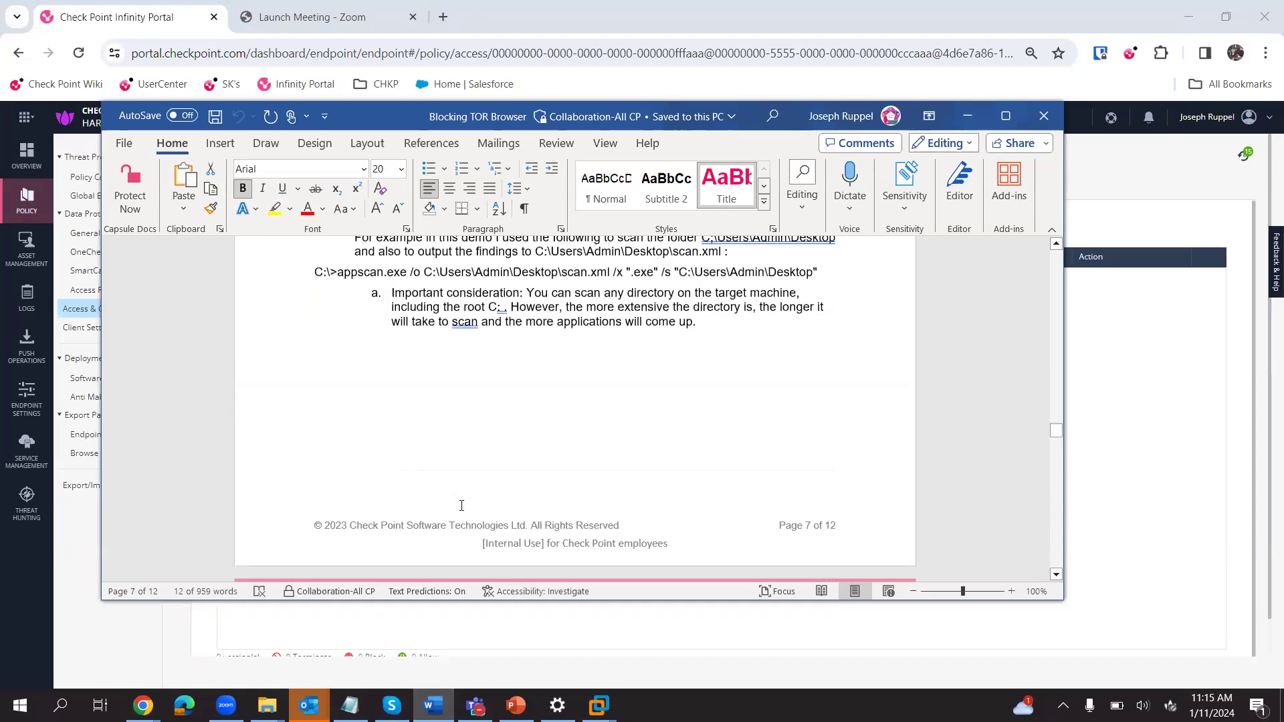
pyautogui.scroll(3, 461, 506)
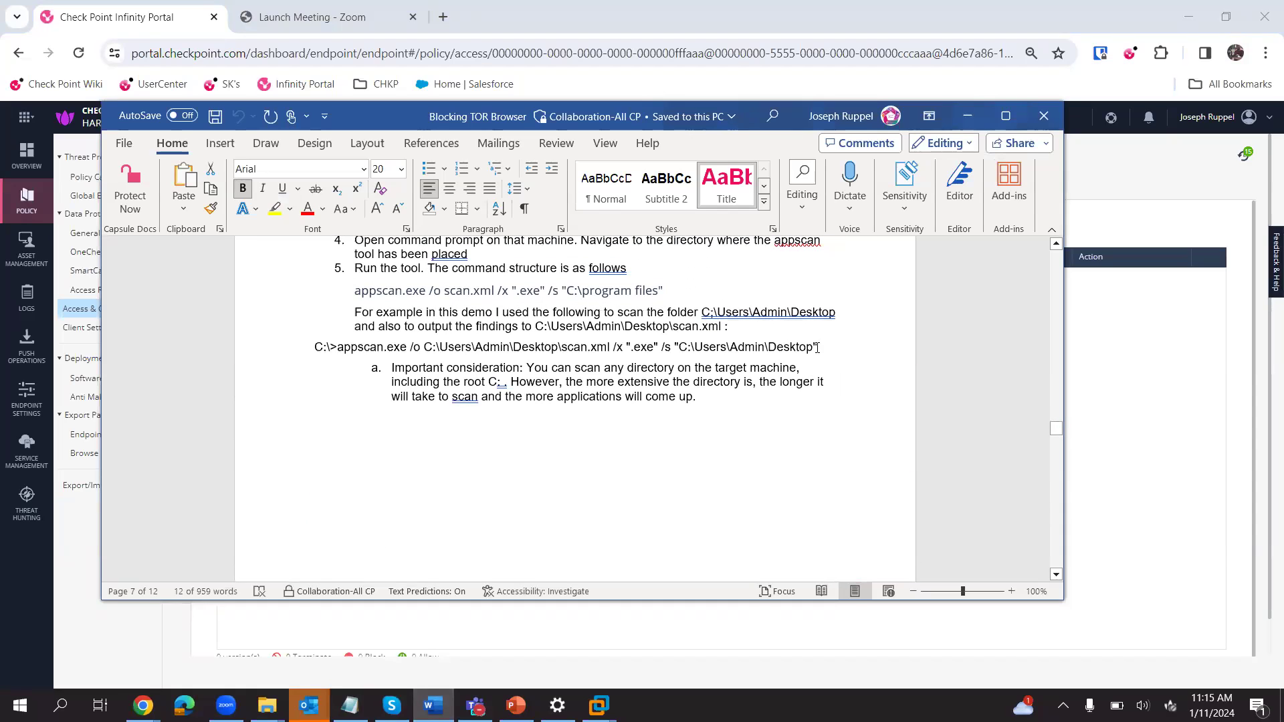
pyautogui.moveTo(821, 348); pyautogui.dragTo(317, 355)
pyautogui.hotkey('ctrl', 'c')
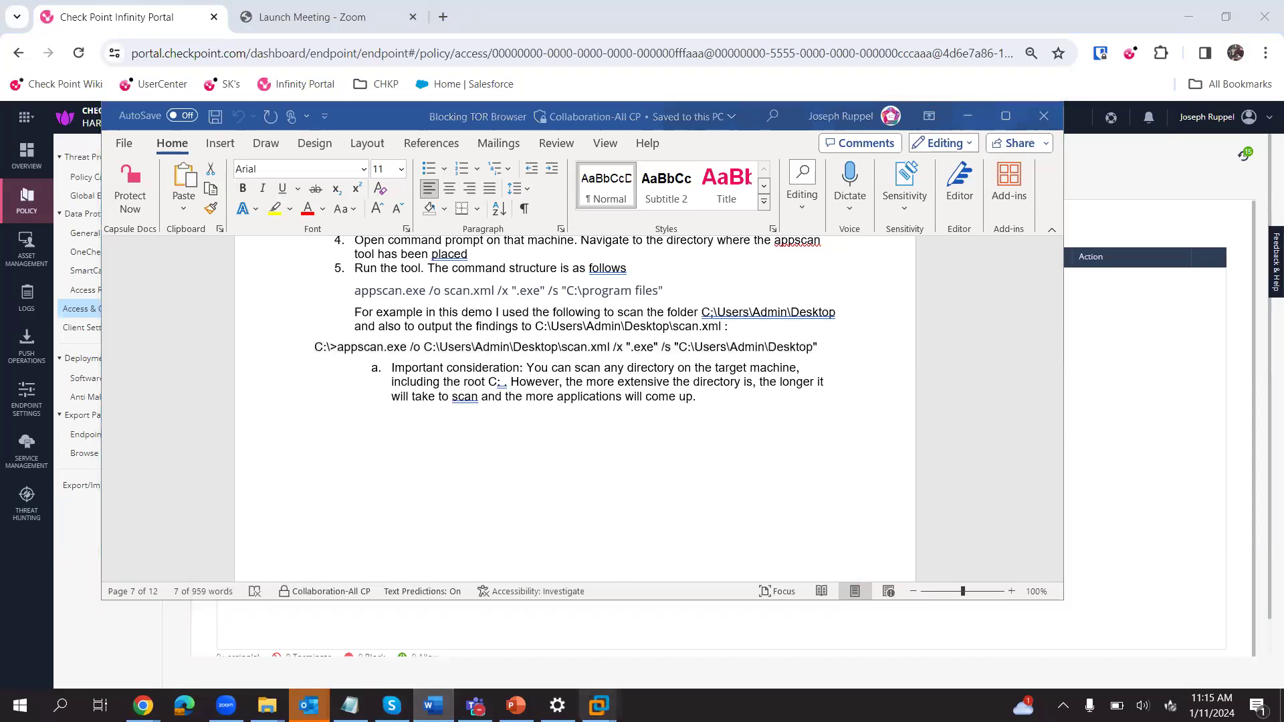
# Switch to the Windows 10 x64 Power Spec virtual machine and open a Command Prompt.
pyautogui.moveTo(598, 706)
pyautogui.click(876, 592)
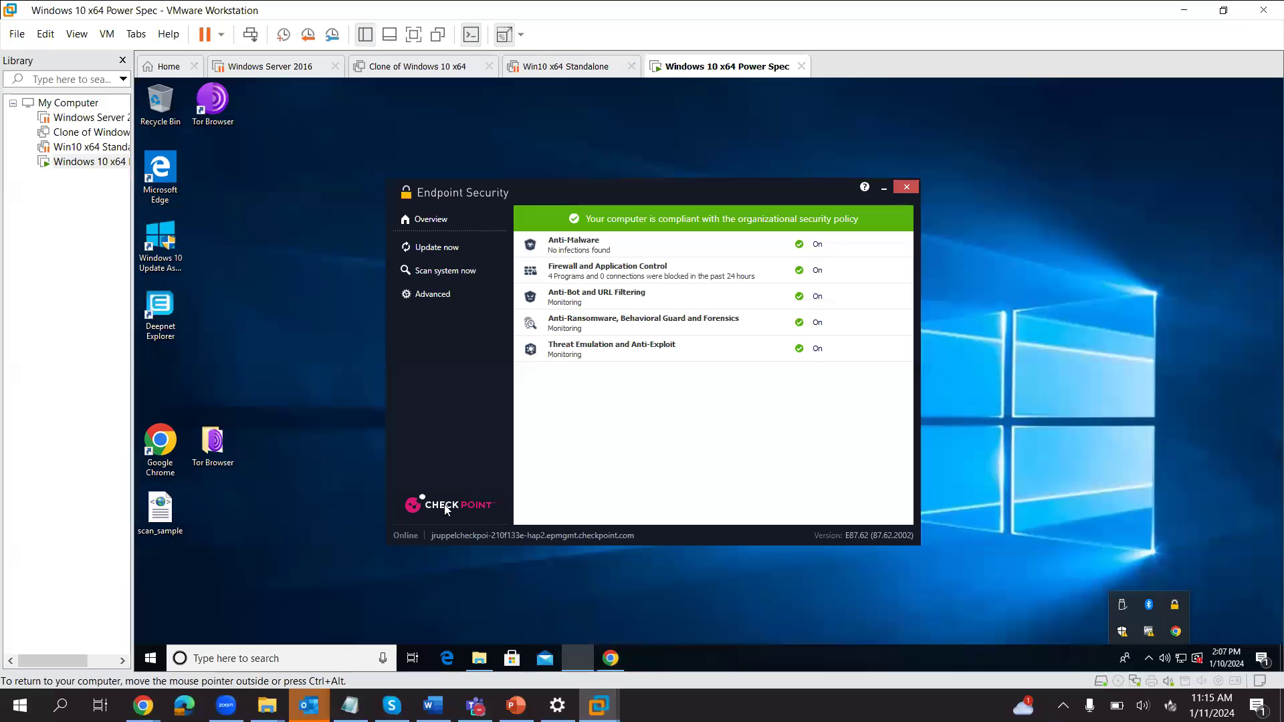
pyautogui.click(284, 656)
pyautogui.write('cmd')
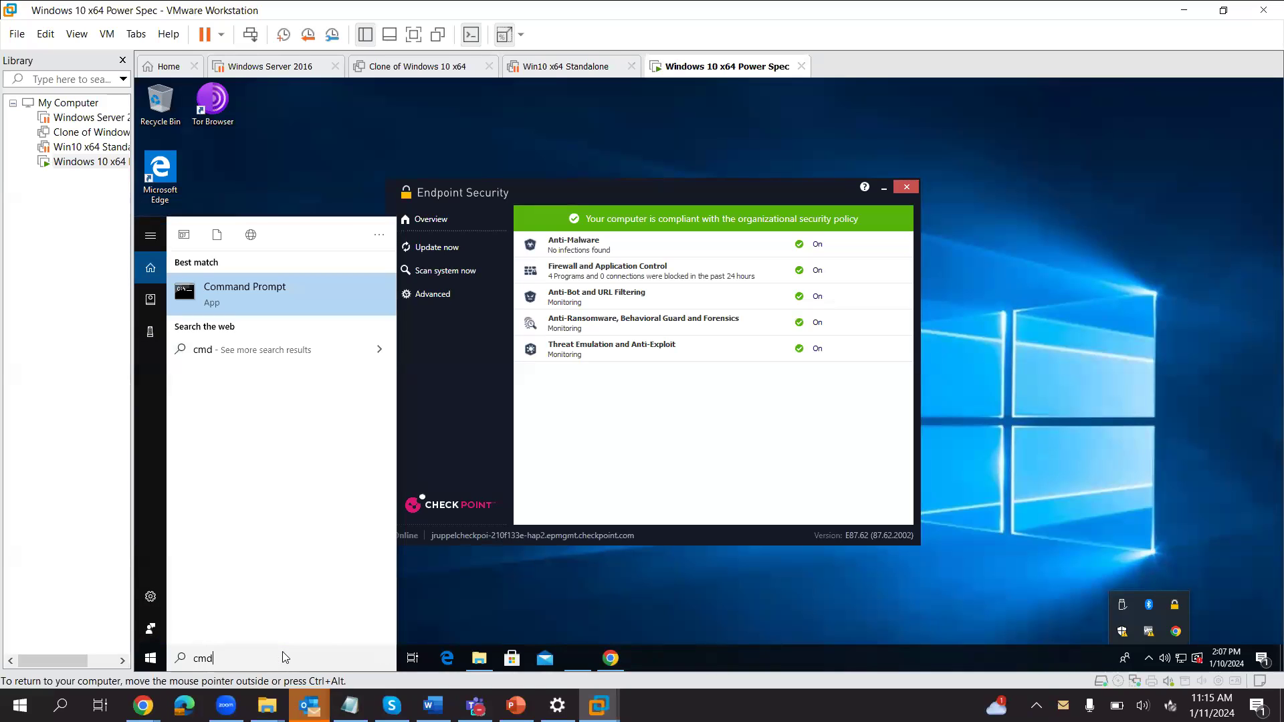
pyautogui.click(234, 305)
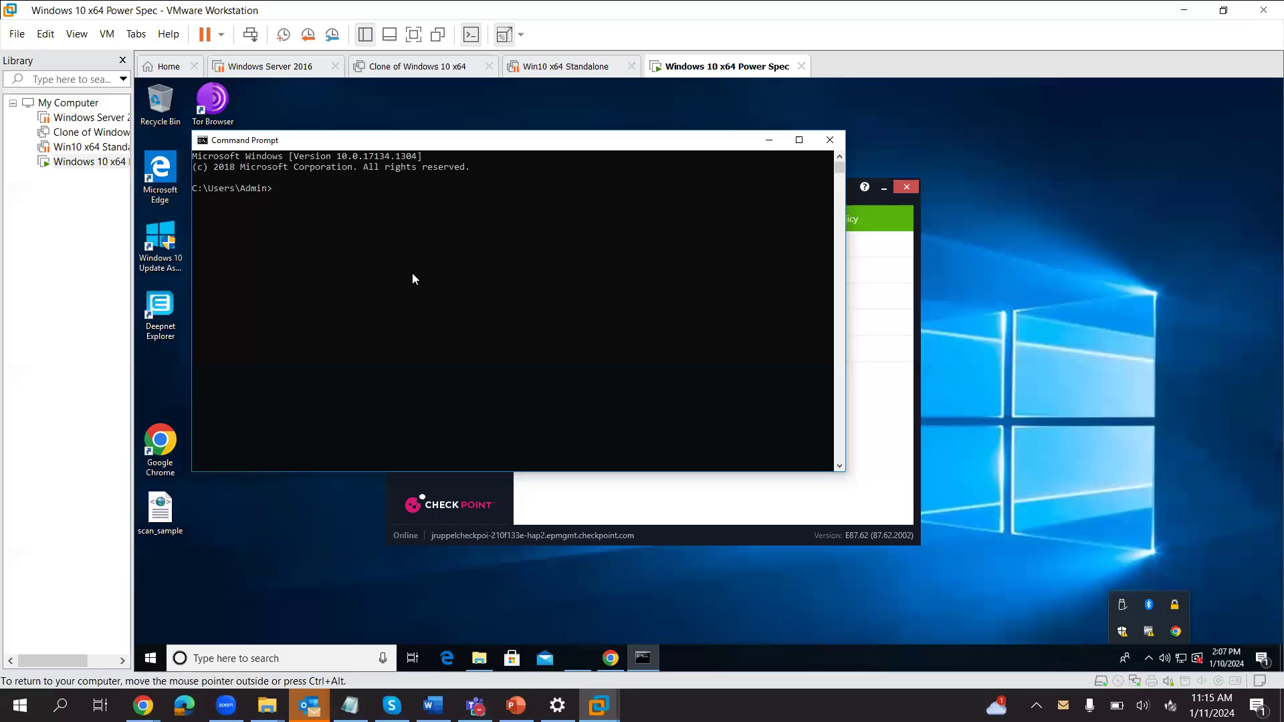
# Move up from the Admin user folder to the root directory C:\ in the Command Prompt.
pyautogui.write('cd..')
pyautogui.press('Return')
pyautogui.write('cd..')
pyautogui.press('Return')
pyautogui.write('cd..')
pyautogui.press('BackSpace')
pyautogui.press('BackSpace')
pyautogui.press('BackSpace')
pyautogui.press('BackSpace')
# Paste the copied command, remove its duplicate C:\> prefix, and run appscan.exe /o C:\Users\Admin\Desktop\scan.xml /x ".exe" /s "C:\Users\Admin\Desktop.
pyautogui.hotkey('ctrl', 'v')
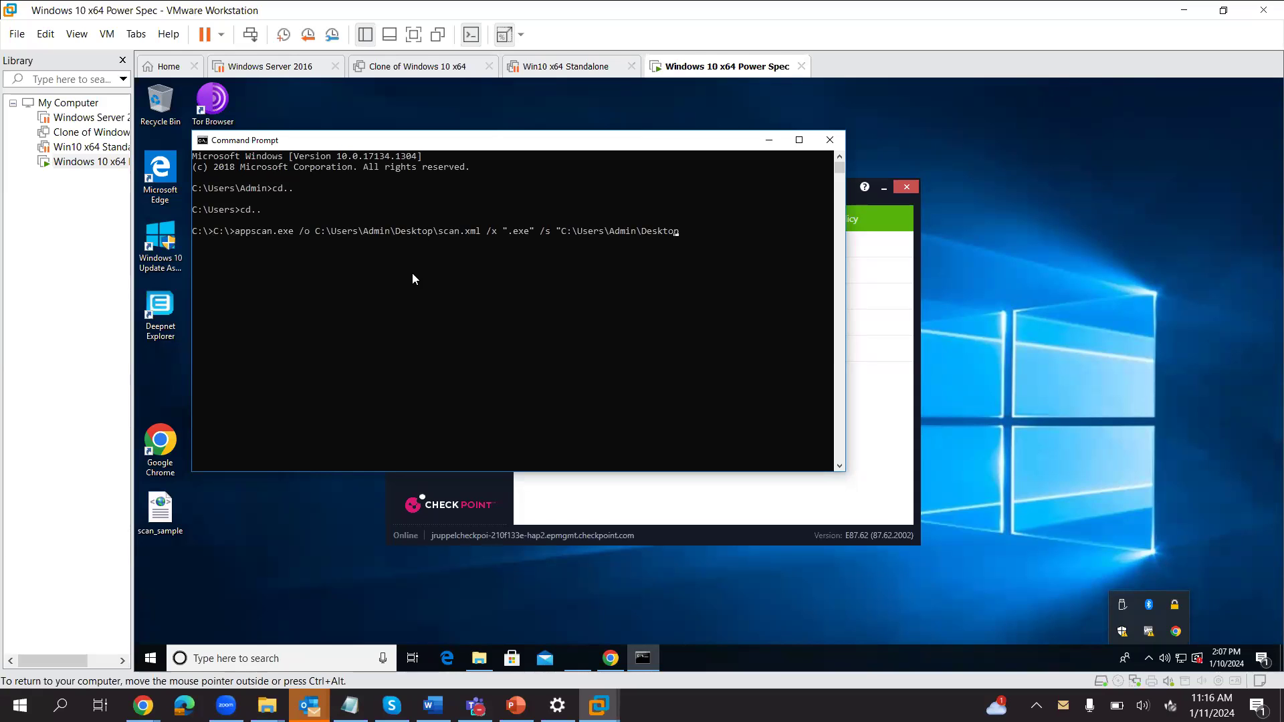
pyautogui.press('Left')
pyautogui.press('Left')
pyautogui.press('Left')
pyautogui.press('Left')
pyautogui.press('Left')
pyautogui.press('Left')
pyautogui.press('Left')
pyautogui.press('Left')
pyautogui.press('Left')
pyautogui.press('Left')
pyautogui.press('Left')
pyautogui.press('Left')
pyautogui.press('Left')
pyautogui.press('Left')
pyautogui.press('Left')
pyautogui.press('Left')
pyautogui.press('Left')
pyautogui.press('Left')
pyautogui.press('Left')
pyautogui.press('Left')
pyautogui.press('Delete')
pyautogui.press('Delete')
pyautogui.press('Delete')
pyautogui.press('Delete')
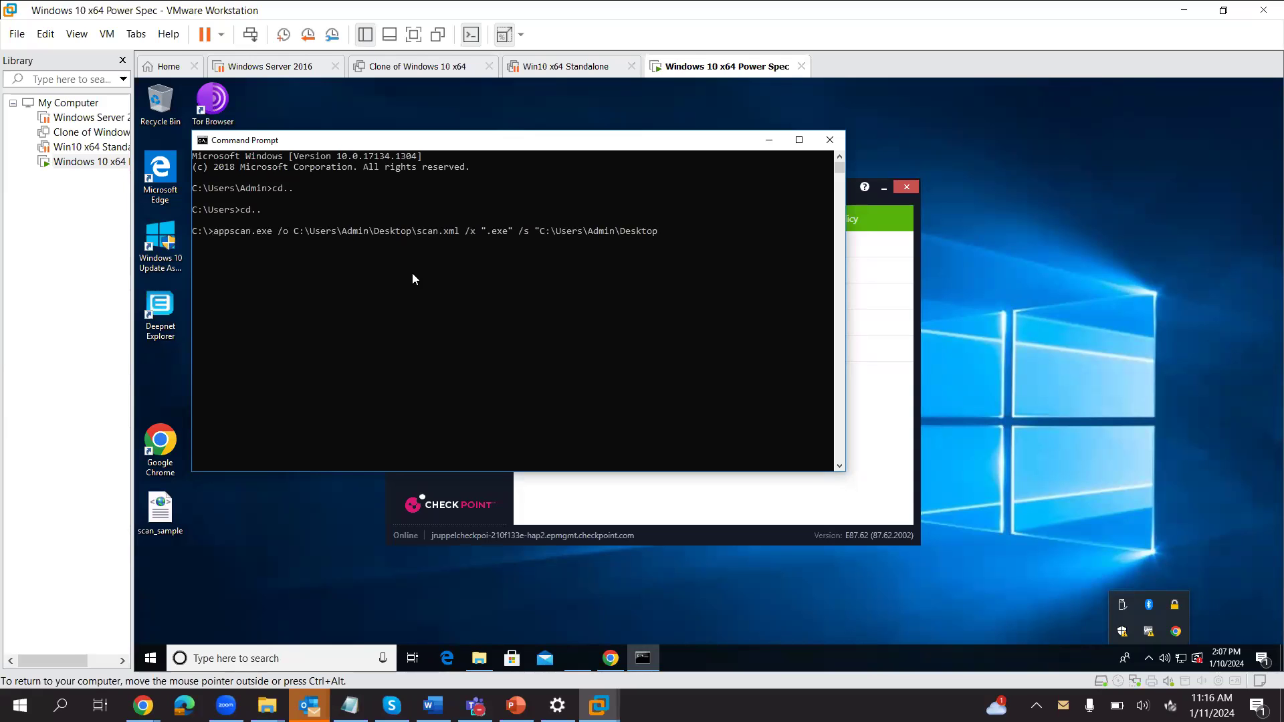
pyautogui.press('Return')
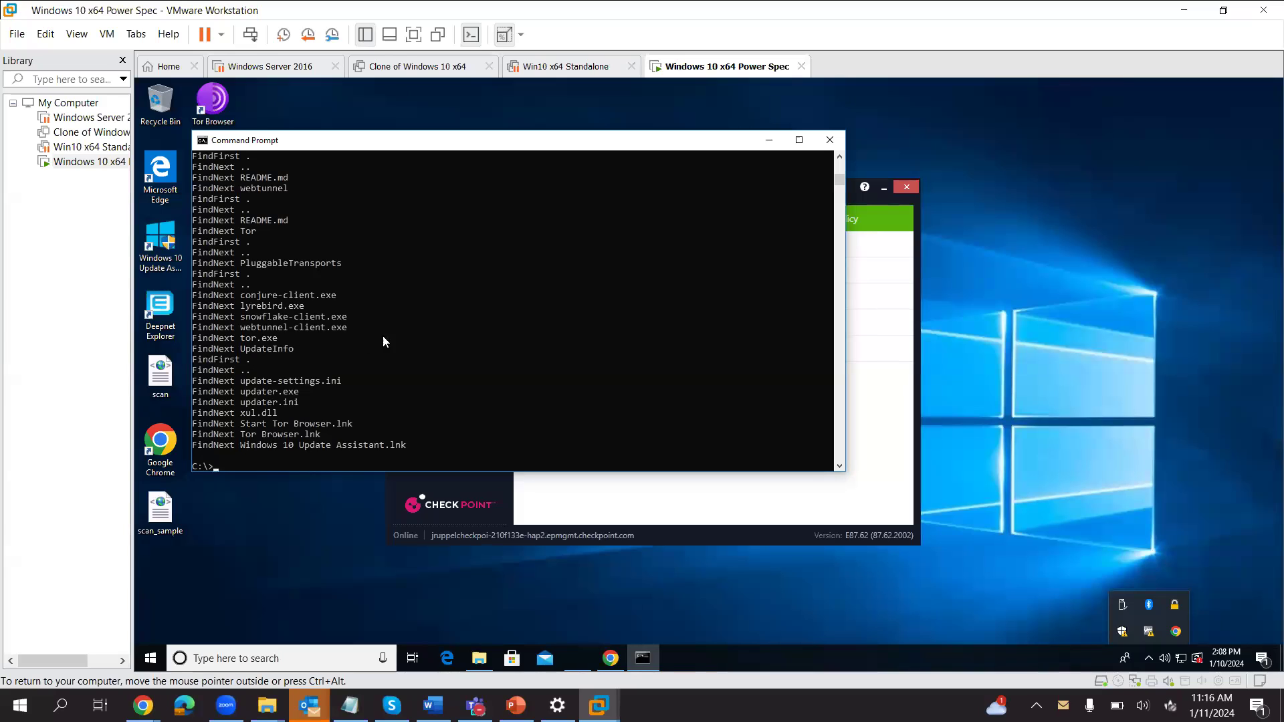
# Copy the scan.xml file from the virtual machine's desktop to the host desktop, replacing the existing file of the same name.
pyautogui.click(161, 382)
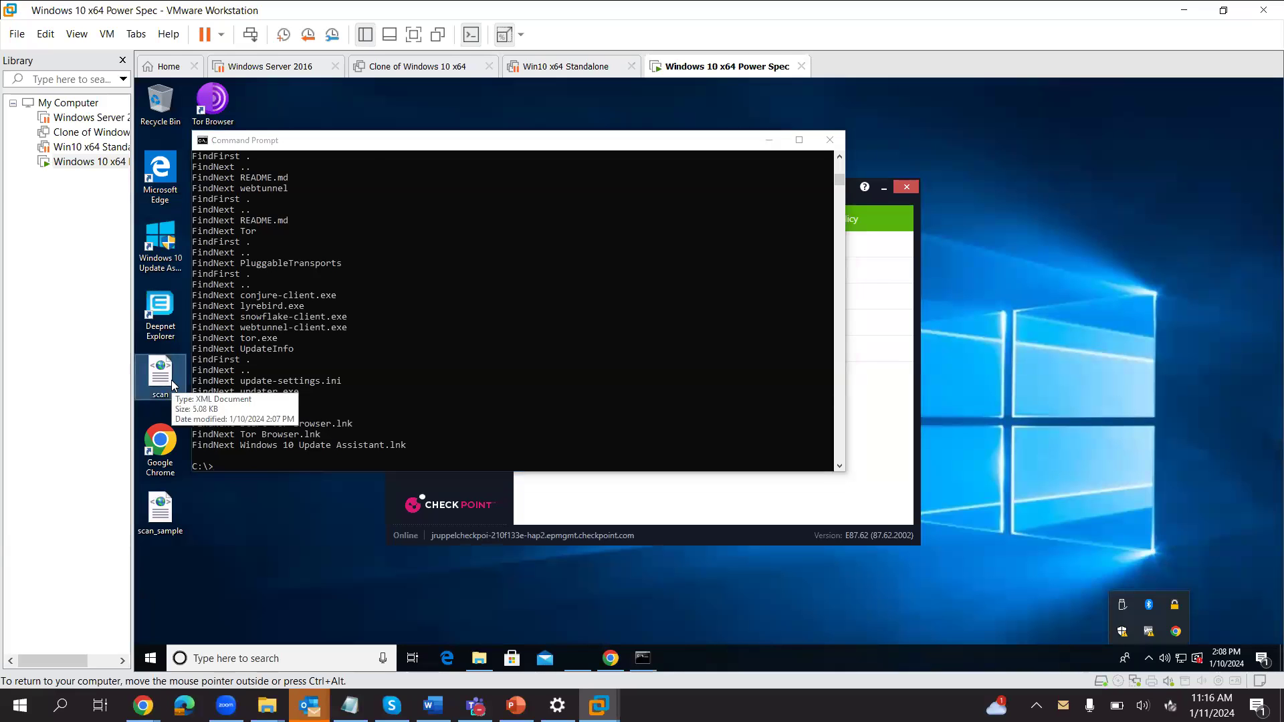
pyautogui.rightClick(173, 383)
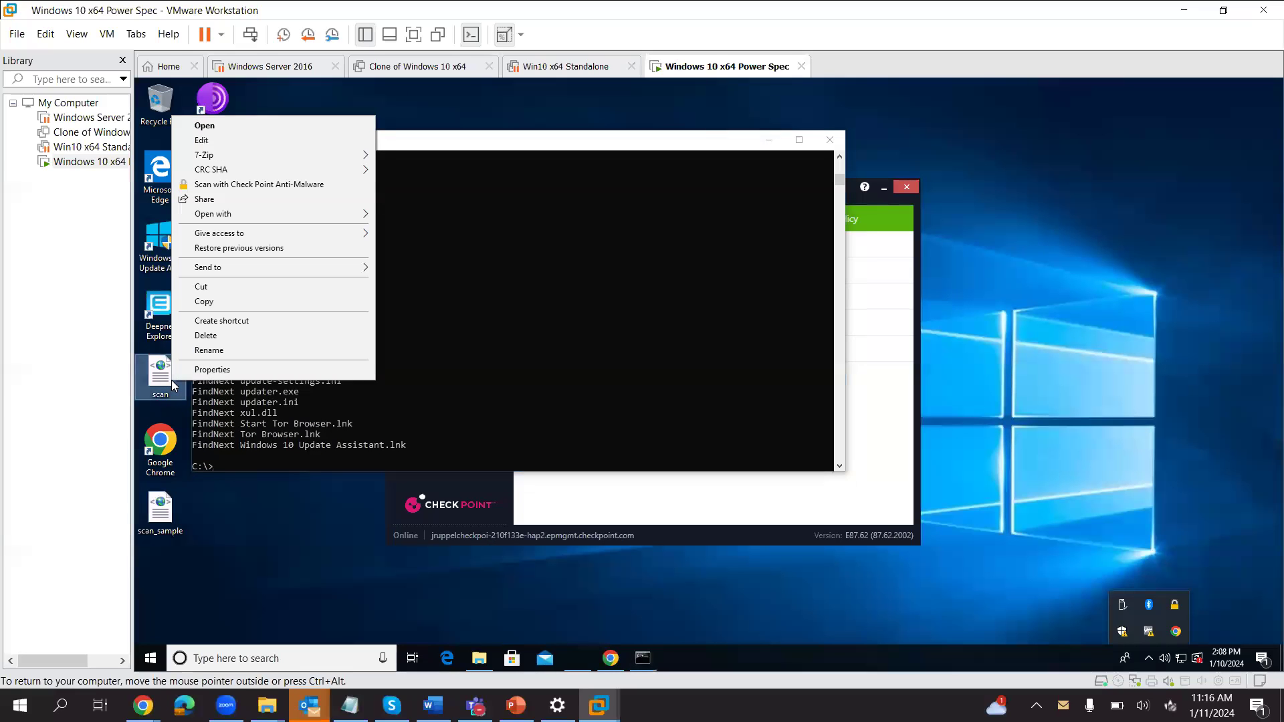
pyautogui.click(215, 303)
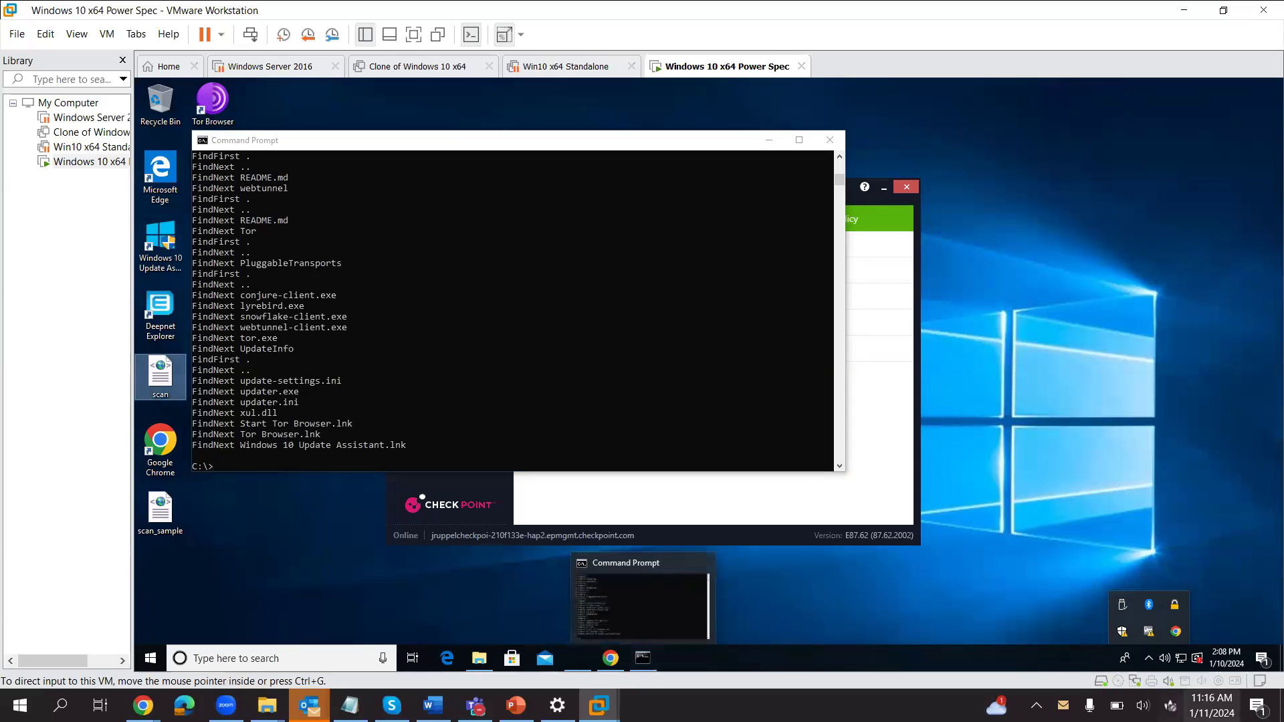
pyautogui.press('super+d')
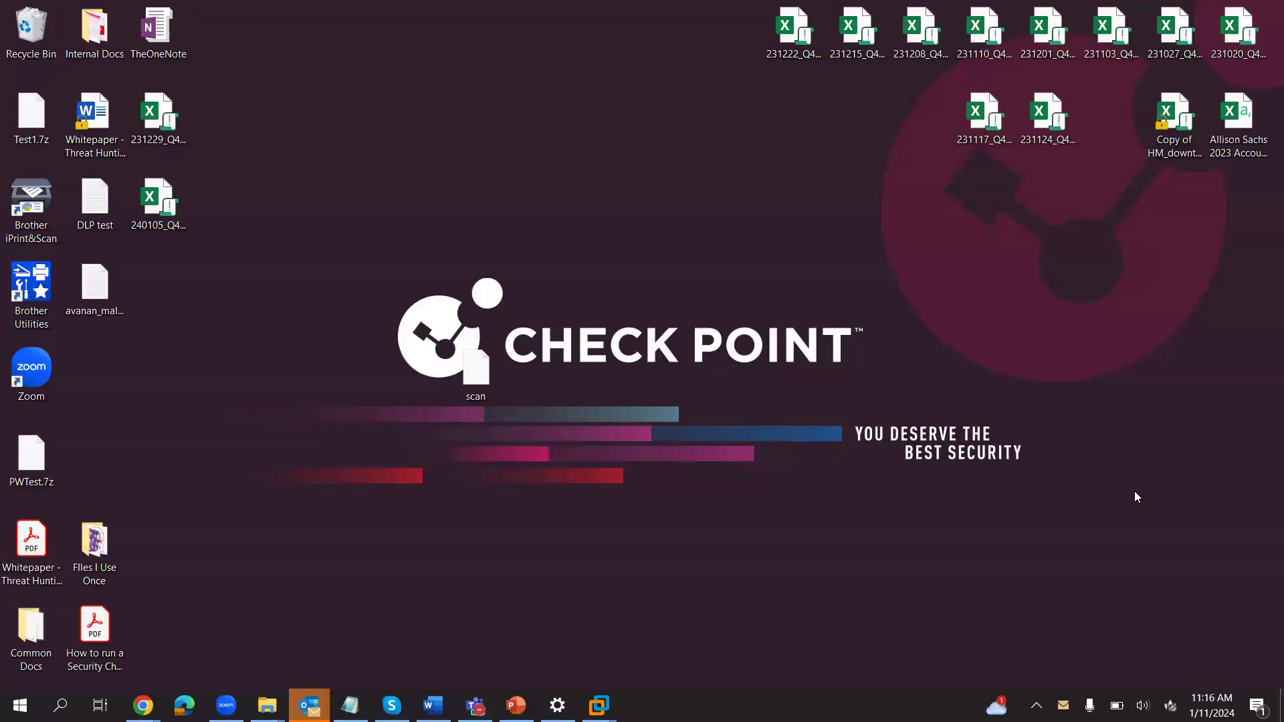
pyautogui.rightClick(1090, 484)
pyautogui.click(997, 561)
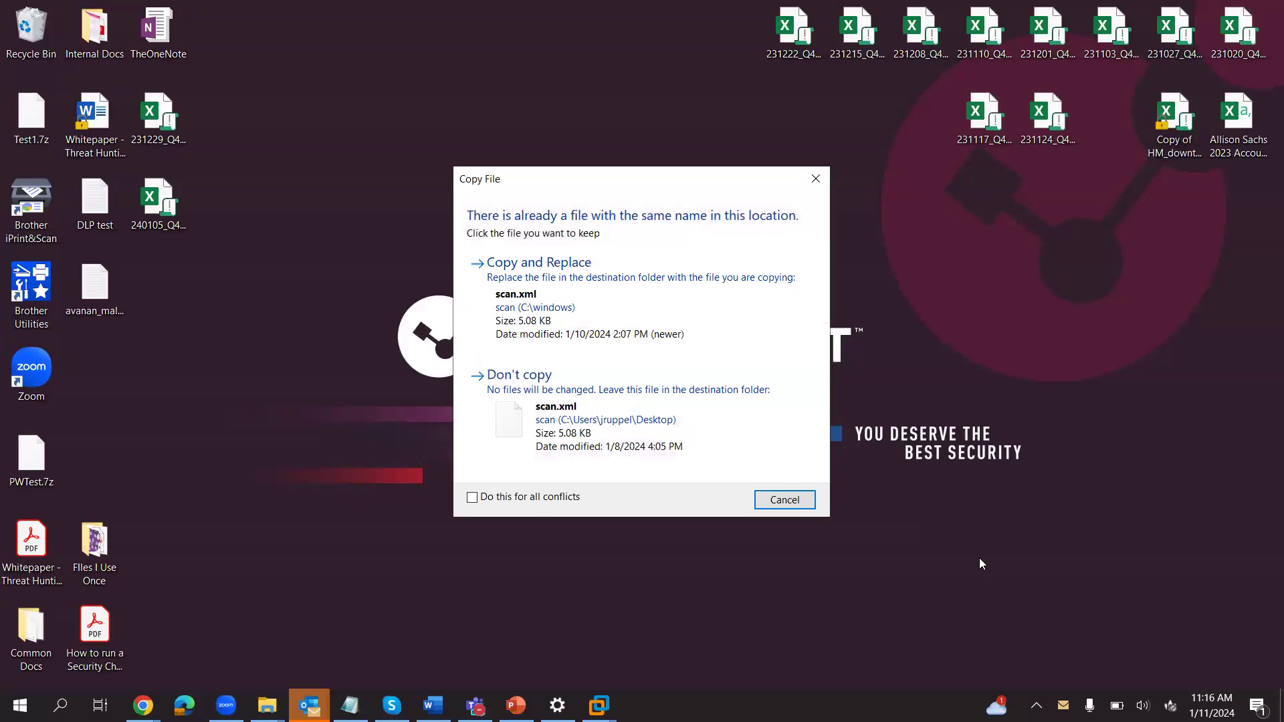
pyautogui.click(564, 294)
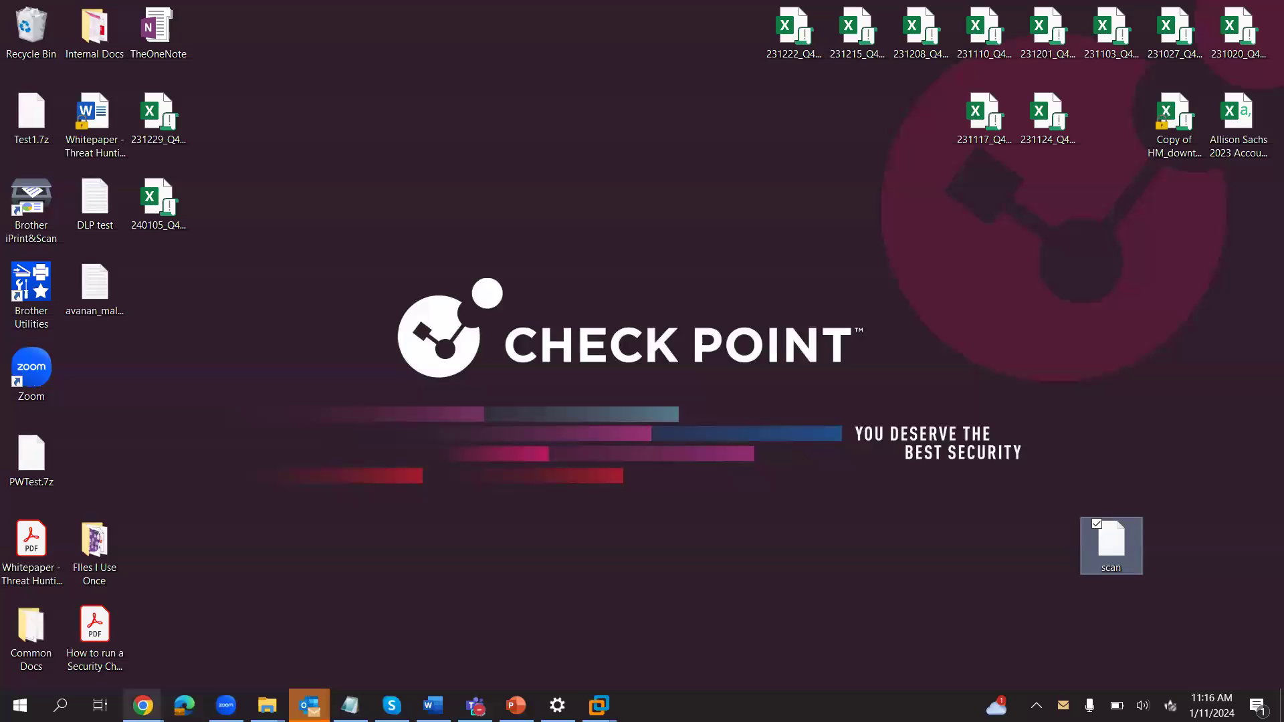
# Switch to the Harmony Endpoint portal in Chrome and upload the desktop's scan XML file to the Application Control app rules.
pyautogui.click(143, 705)
pyautogui.click(243, 644)
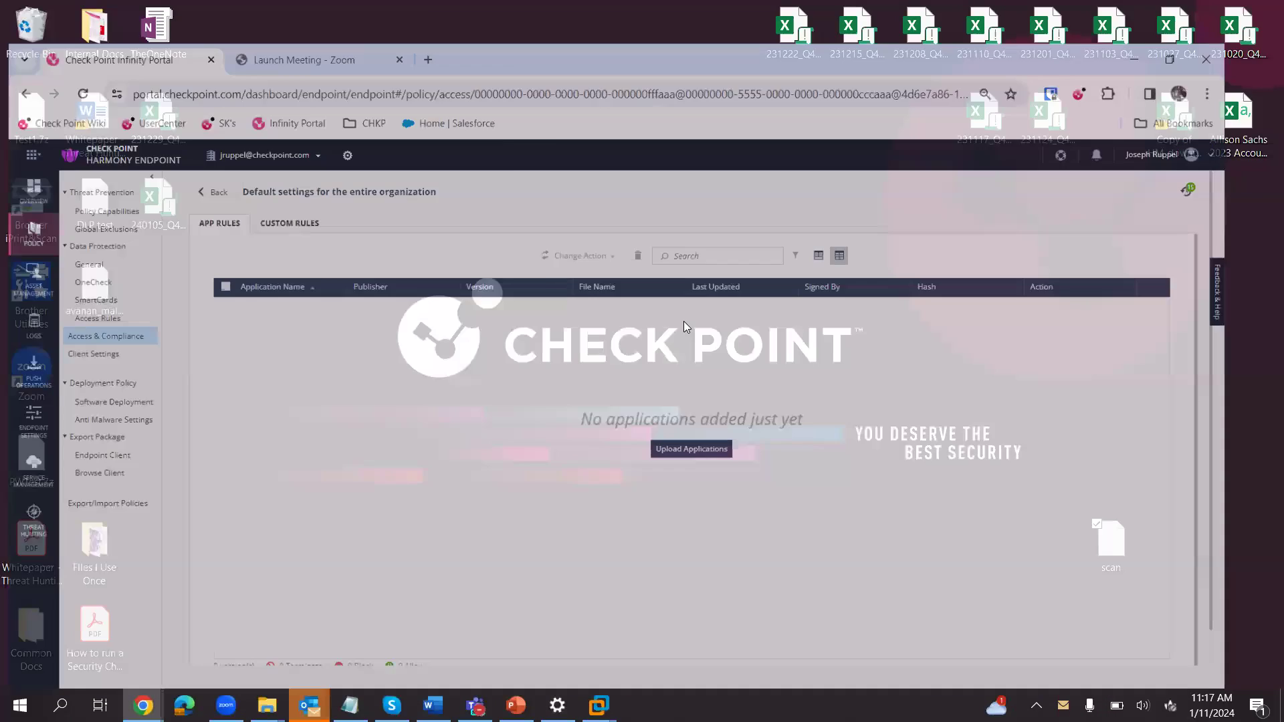
pyautogui.click(714, 425)
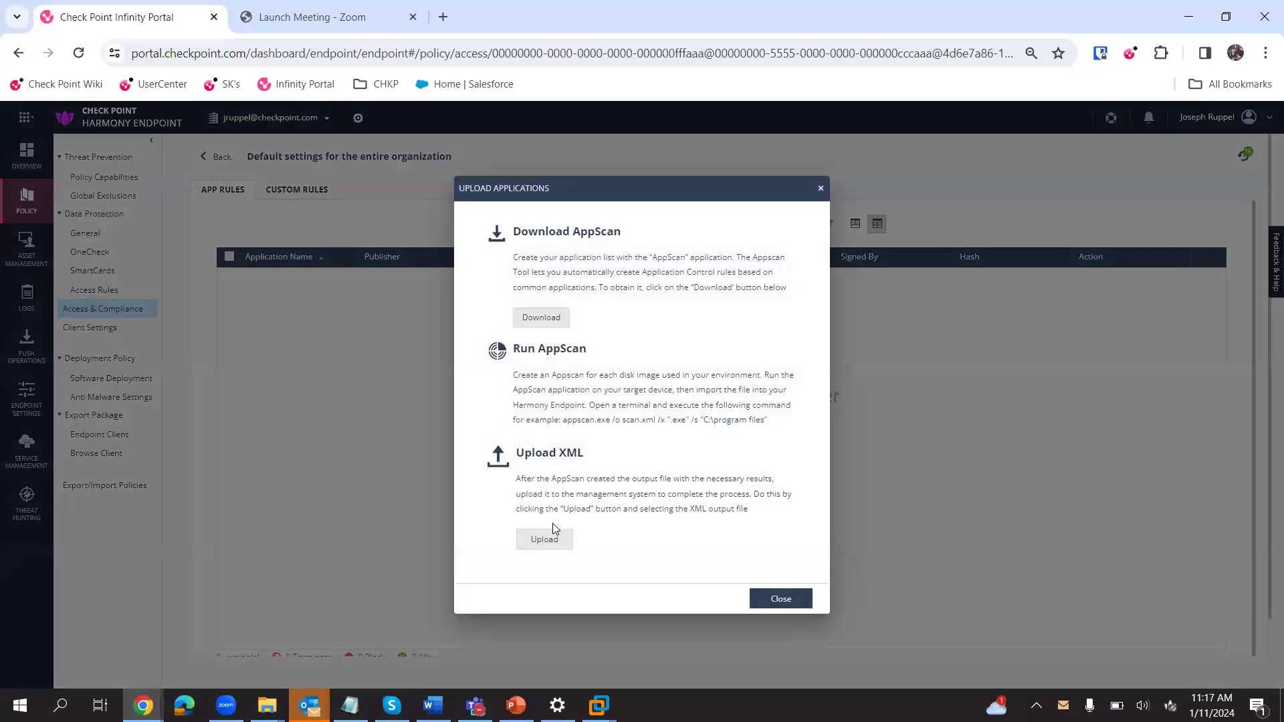
pyautogui.click(547, 543)
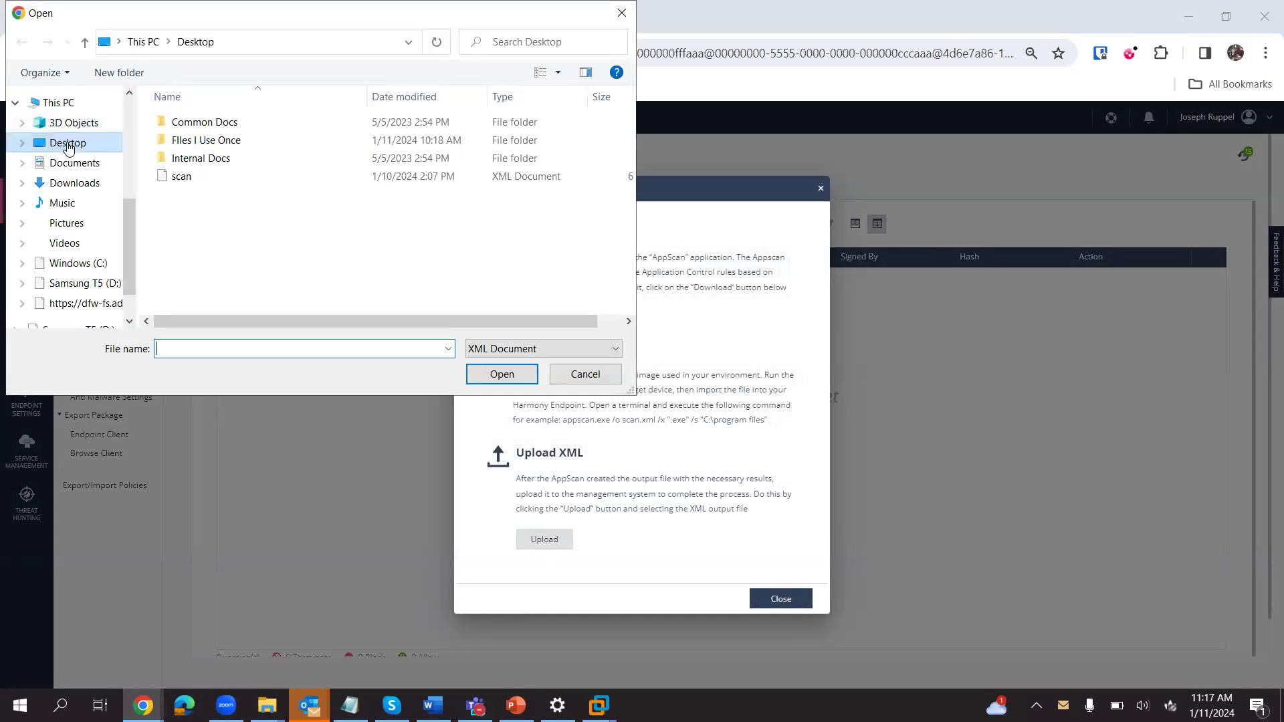
pyautogui.doubleClick(181, 176)
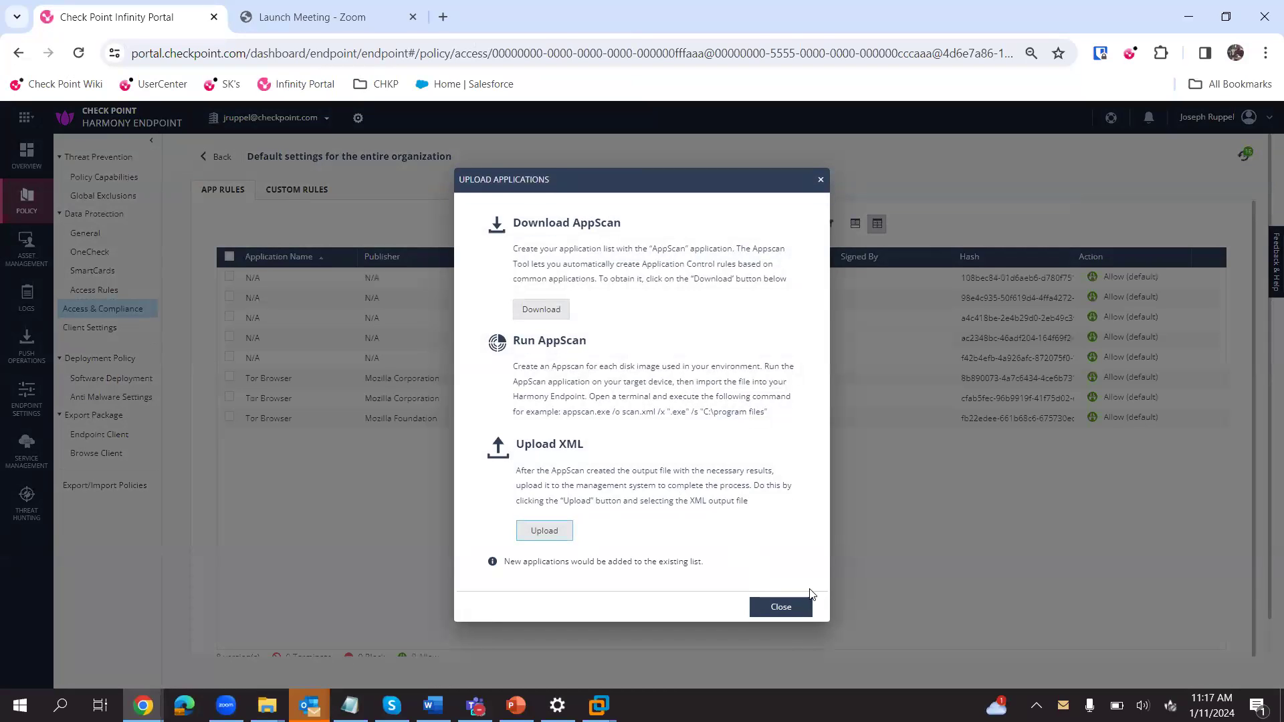
pyautogui.click(797, 610)
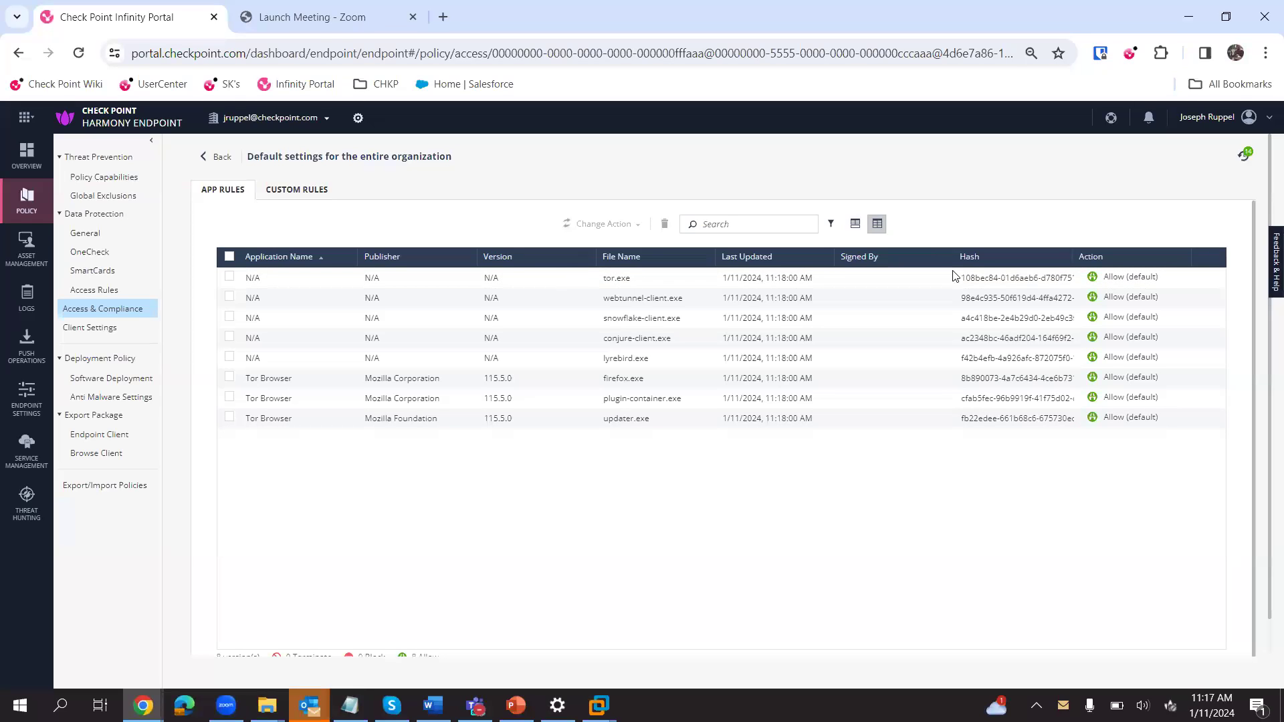
# Set the action for tor.exe to Block in the app rules and apply the Application Control changes.
pyautogui.click(1130, 278)
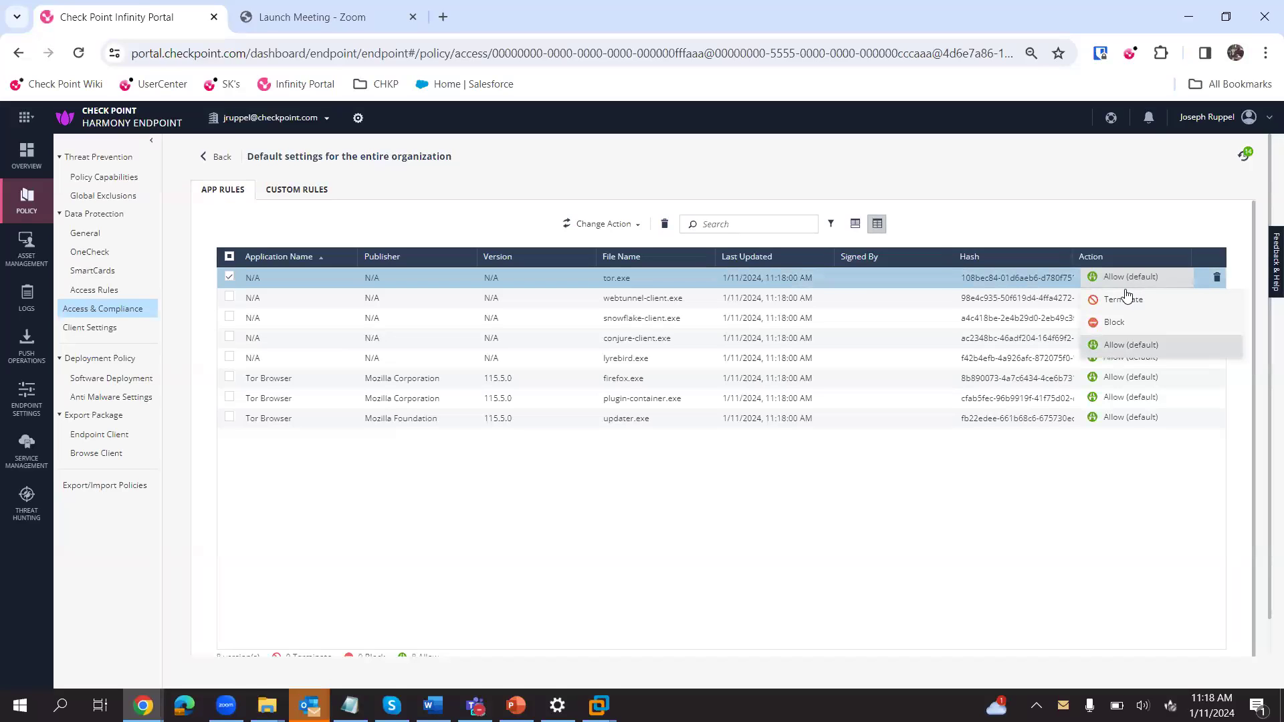
pyautogui.click(1113, 323)
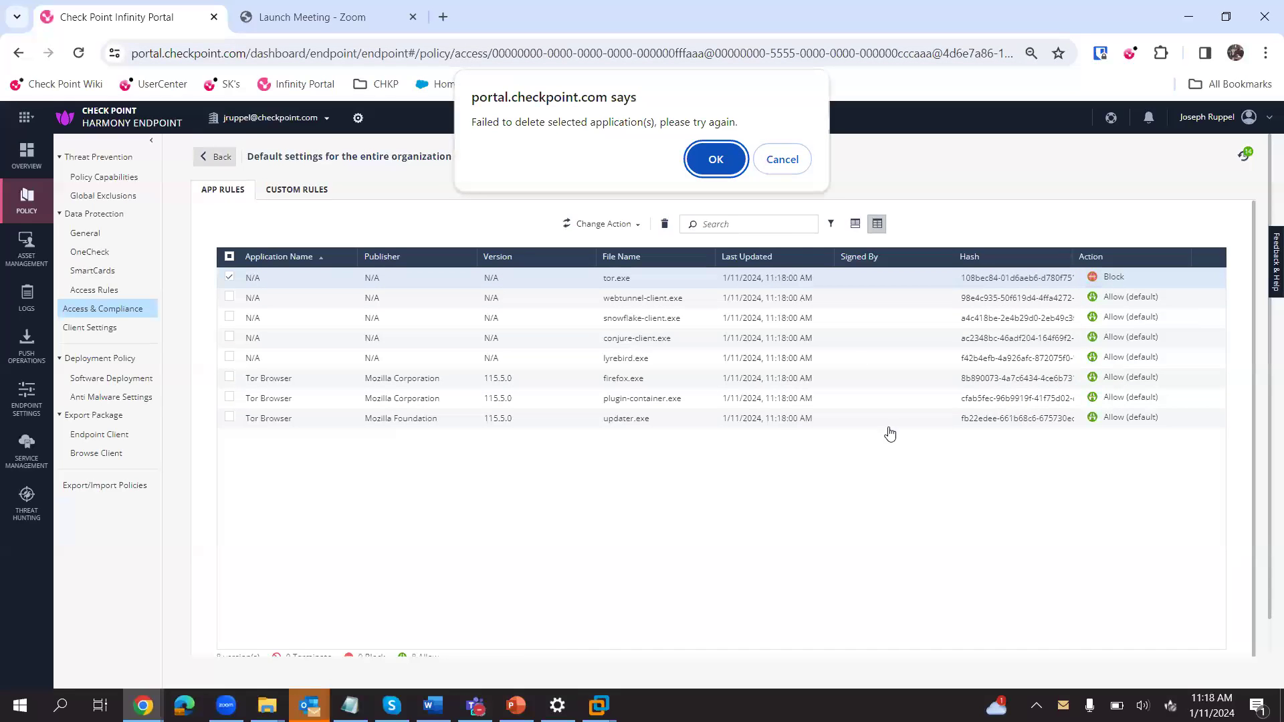
pyautogui.click(789, 161)
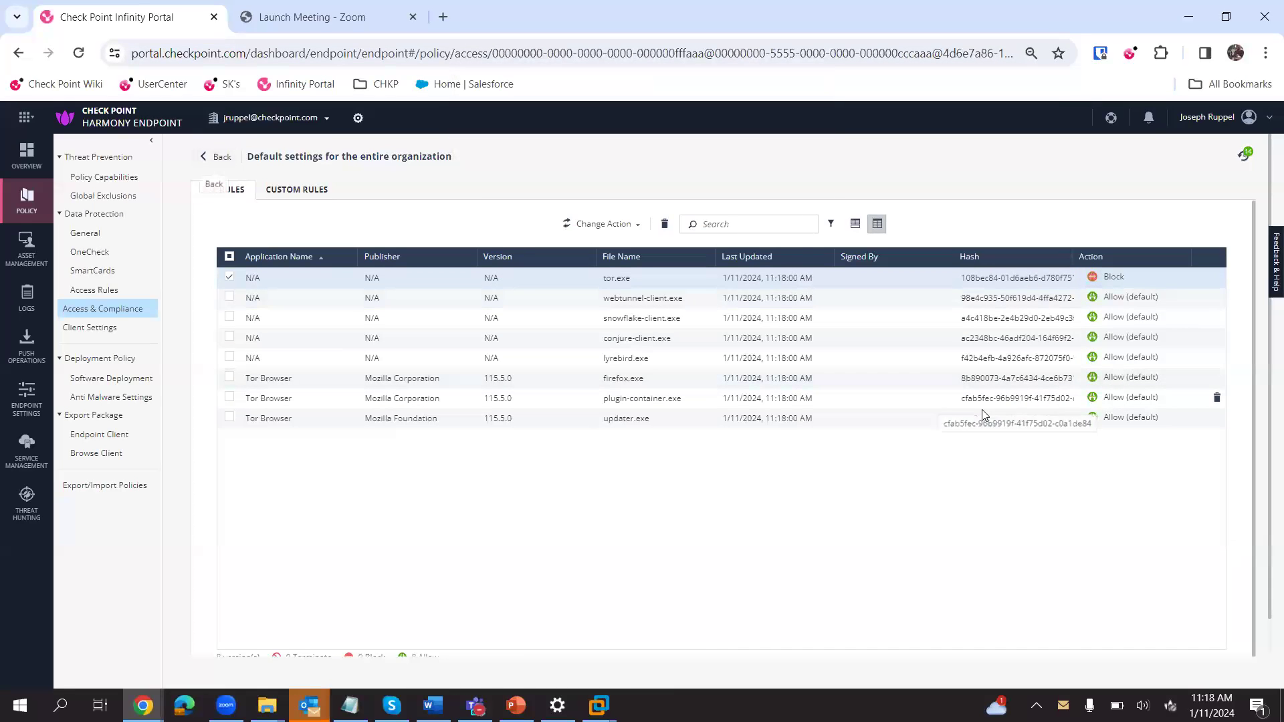
pyautogui.scroll(-2, 1263, 471)
pyautogui.click(1197, 642)
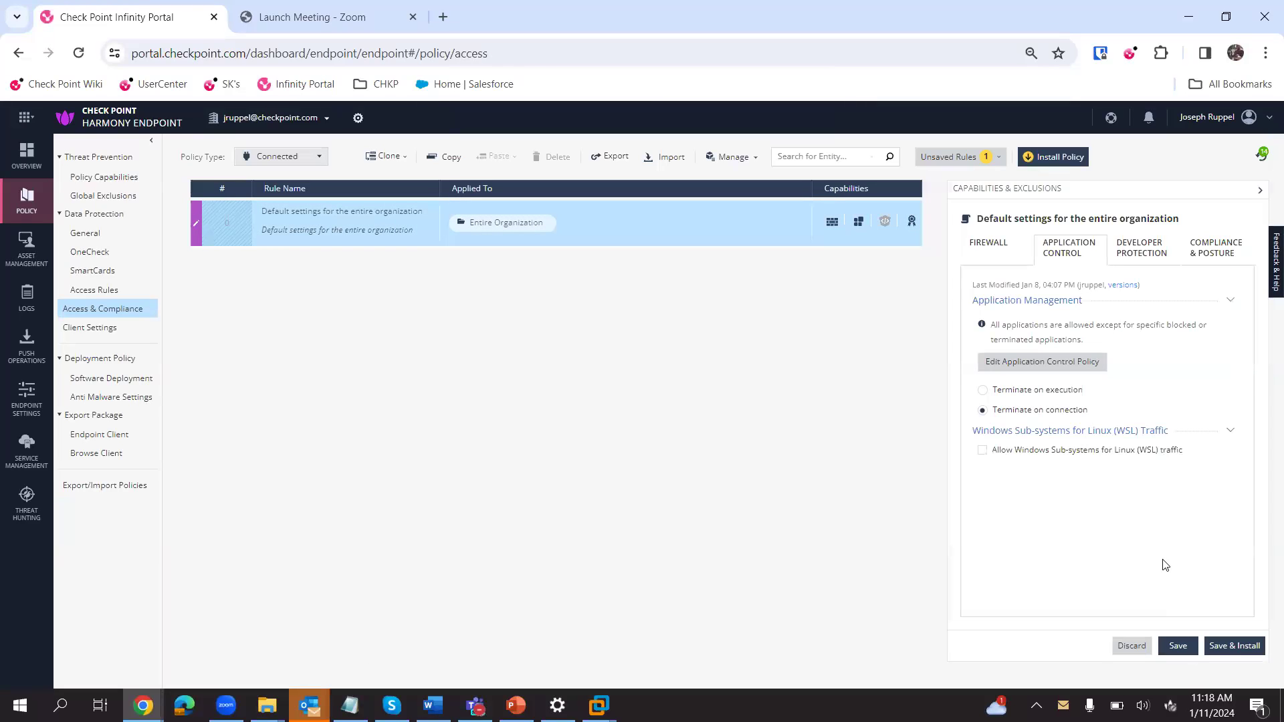
# Save and install the default policy for the entire organization, and check its blade versions.
pyautogui.click(1233, 646)
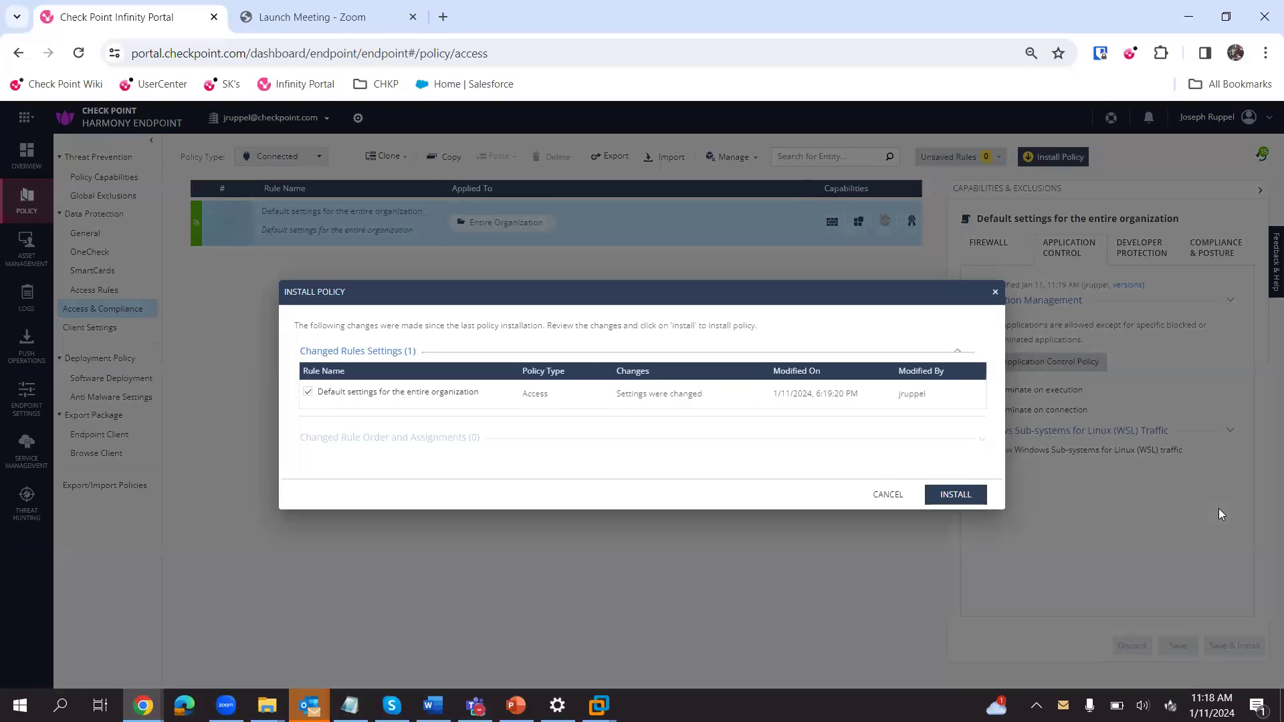
pyautogui.click(962, 499)
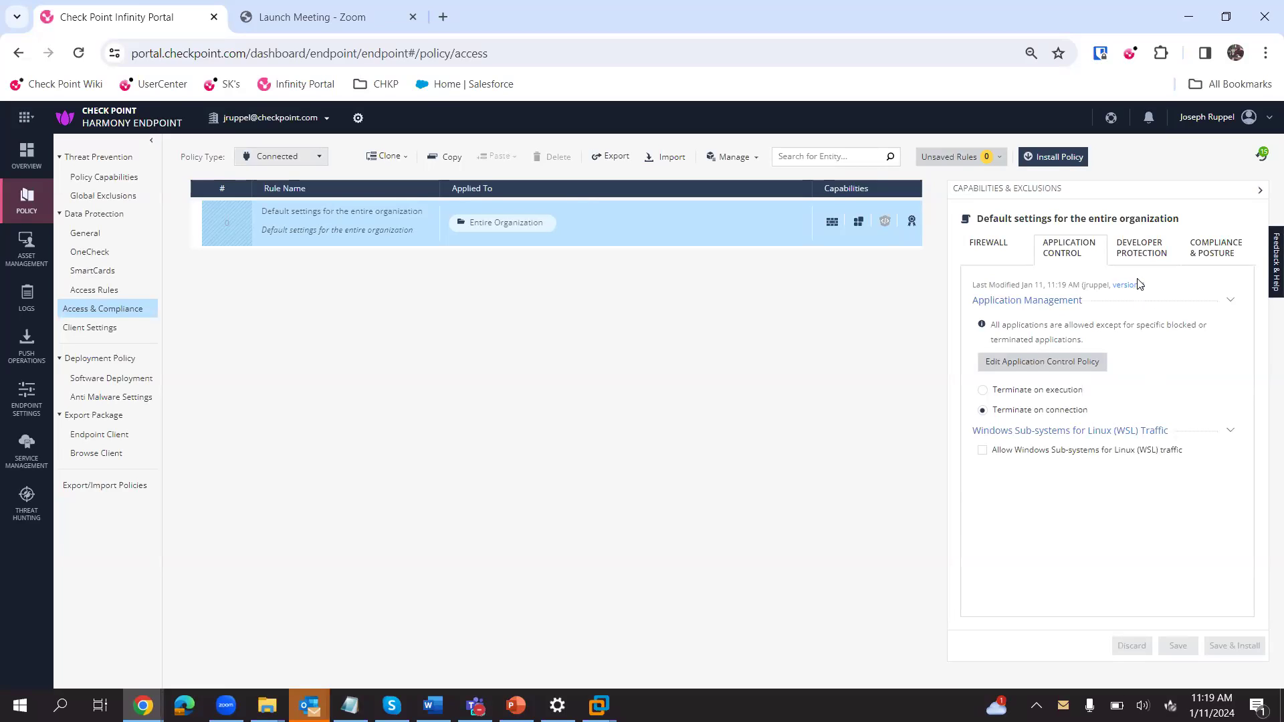
pyautogui.moveTo(1135, 289)
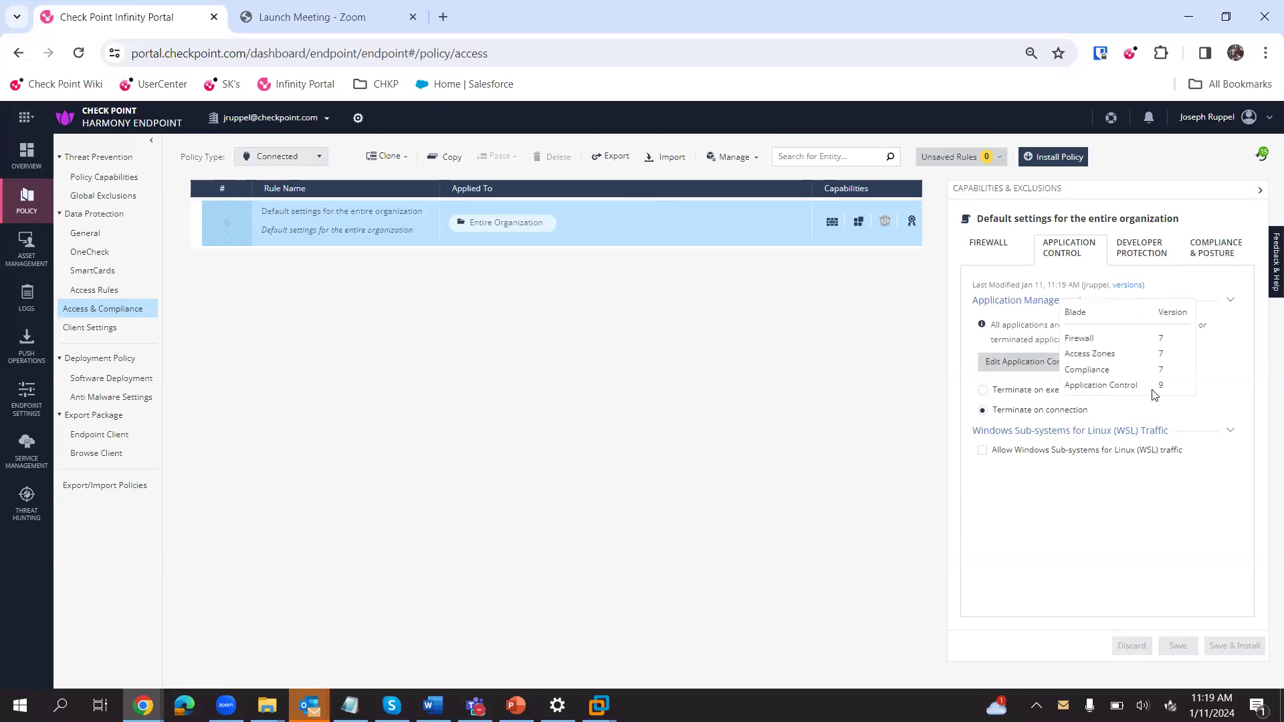
# Switch to the Windows 10 x64 Power Spec virtual machine and open the Endpoint Security client's Firewall and Application Control details.
pyautogui.moveTo(599, 705)
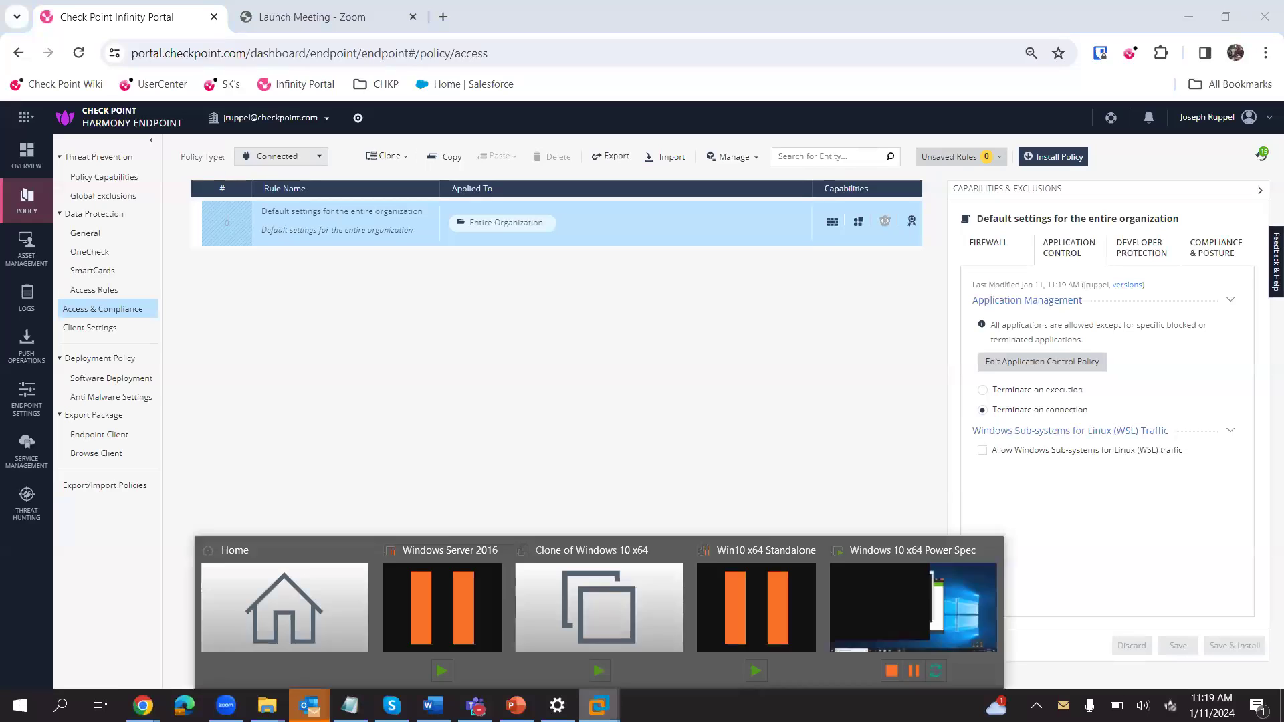
pyautogui.click(962, 611)
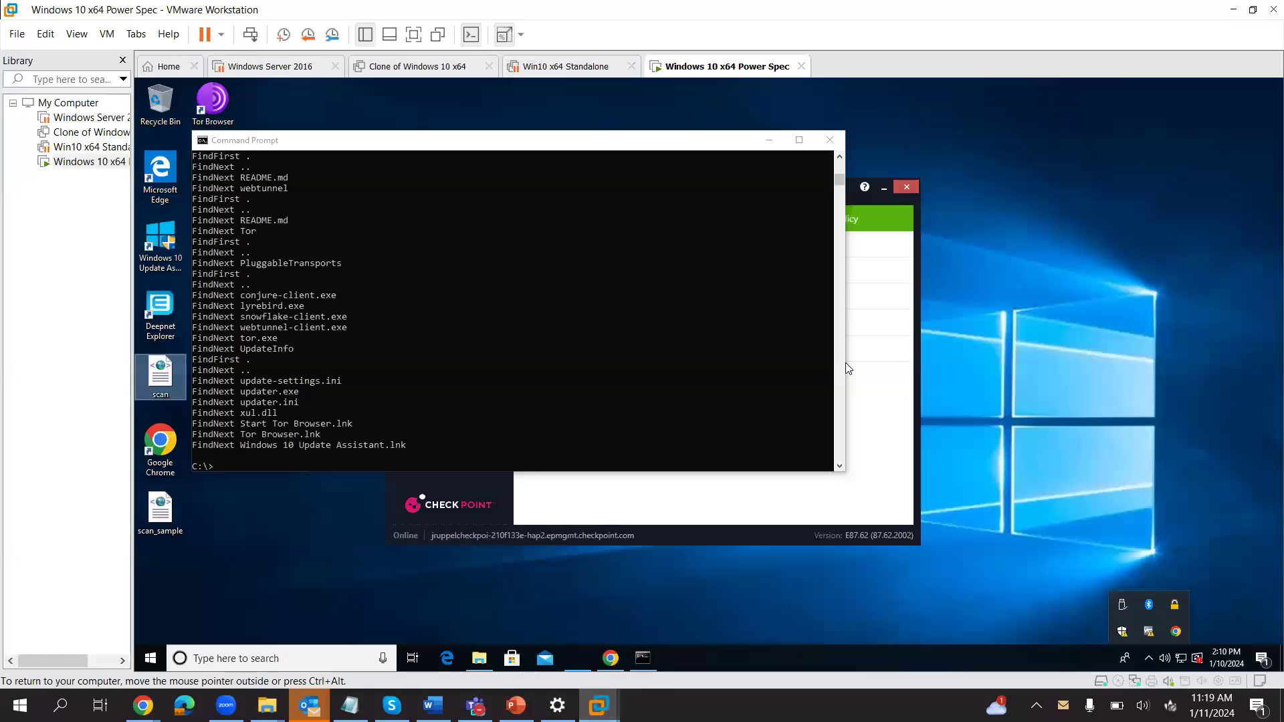
pyautogui.click(1174, 605)
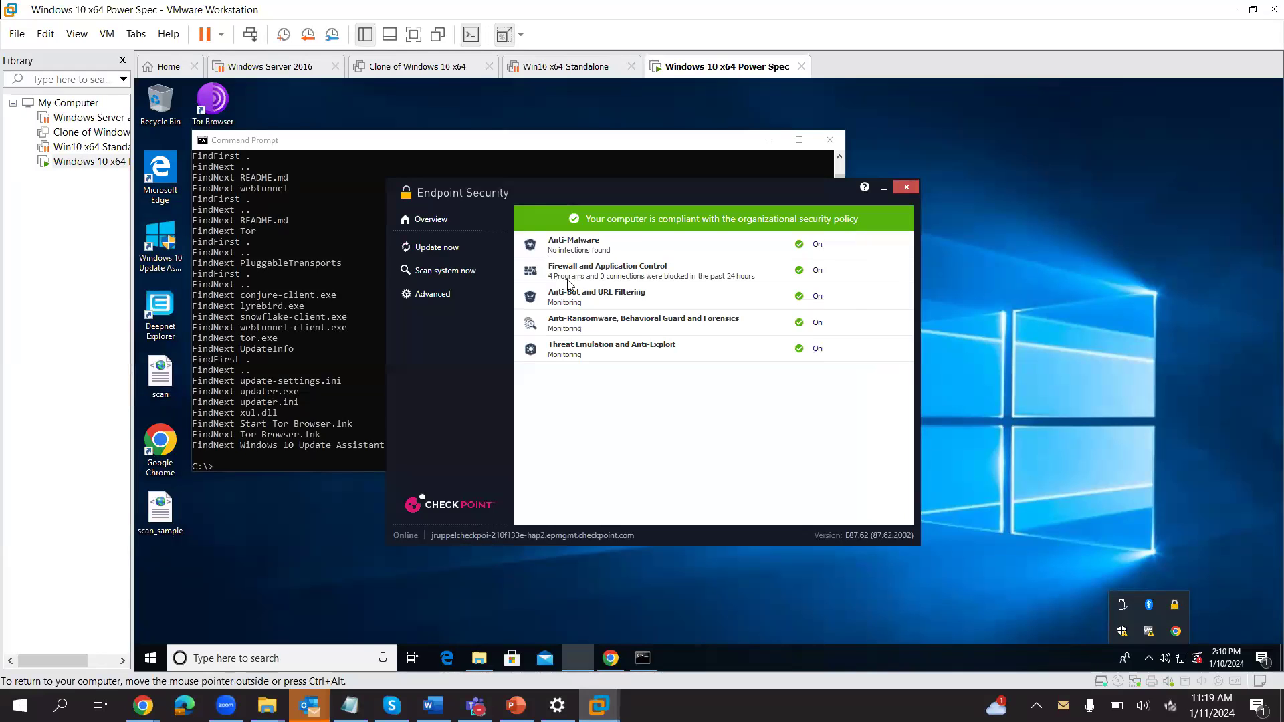
pyautogui.click(579, 275)
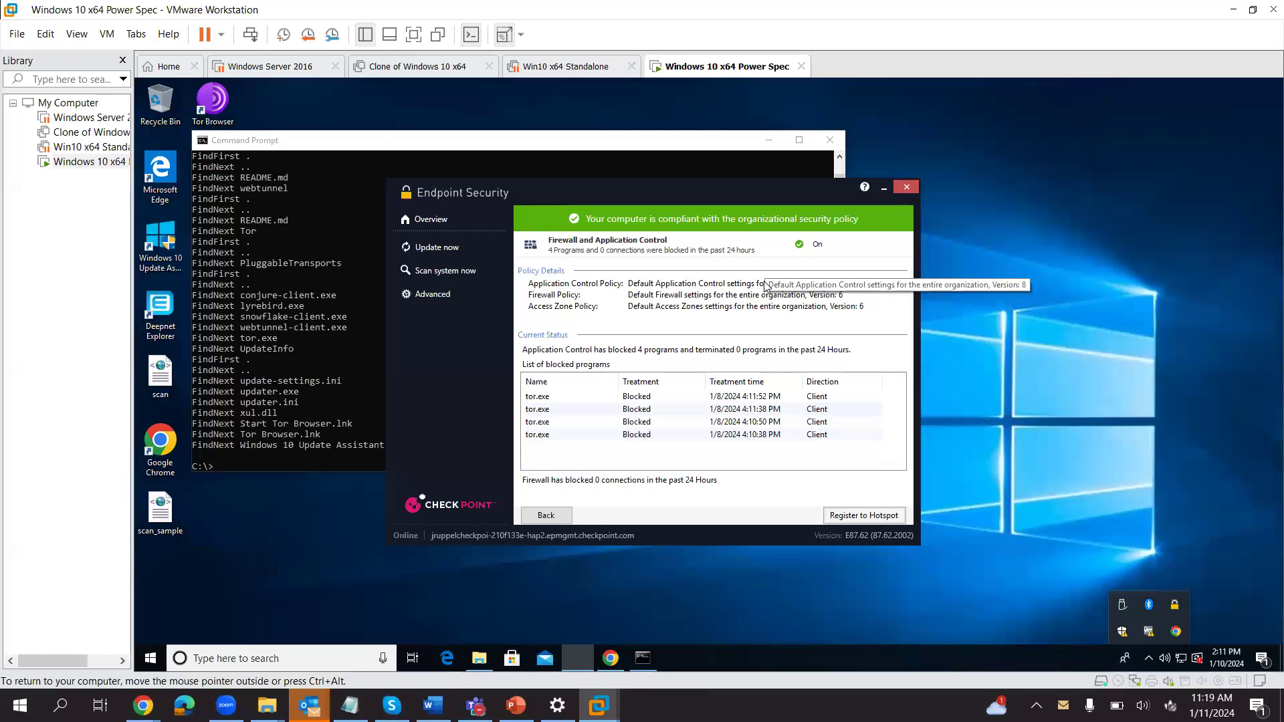
# Run the Endpoint Security client update repeatedly to fetch the new policy, checking the Application Control policy version between updates.
pyautogui.click(435, 247)
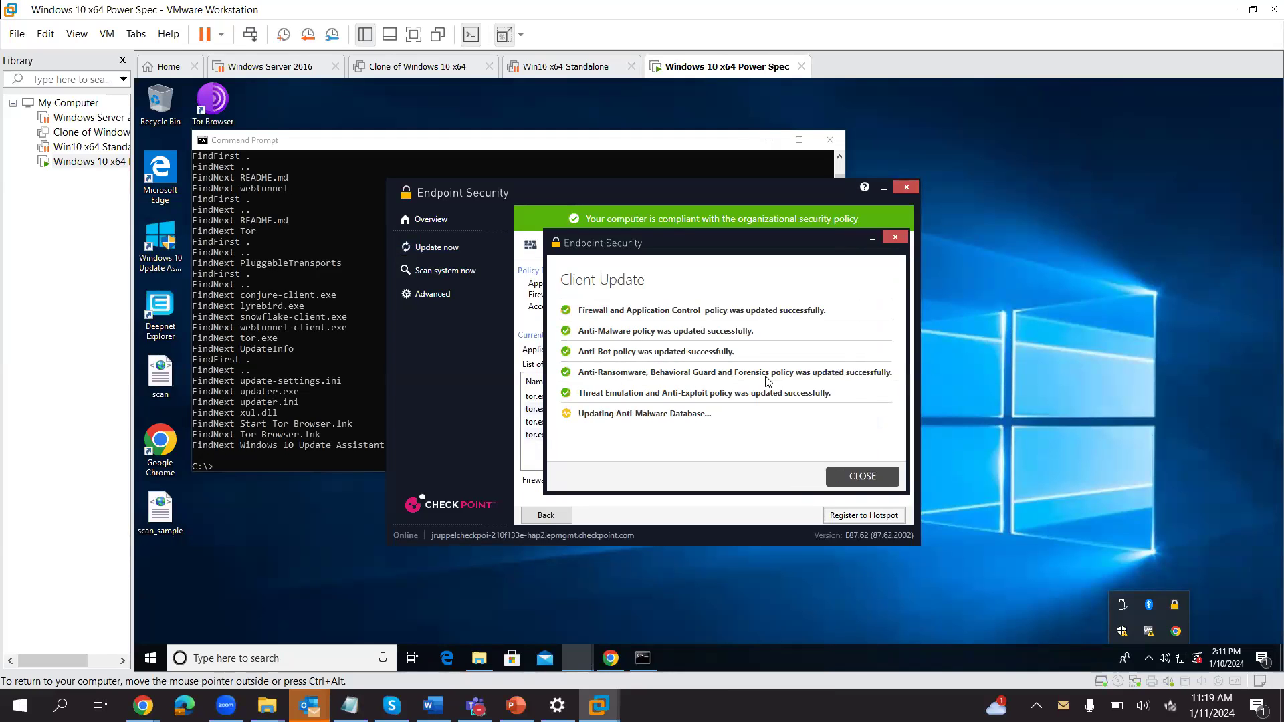
pyautogui.click(862, 477)
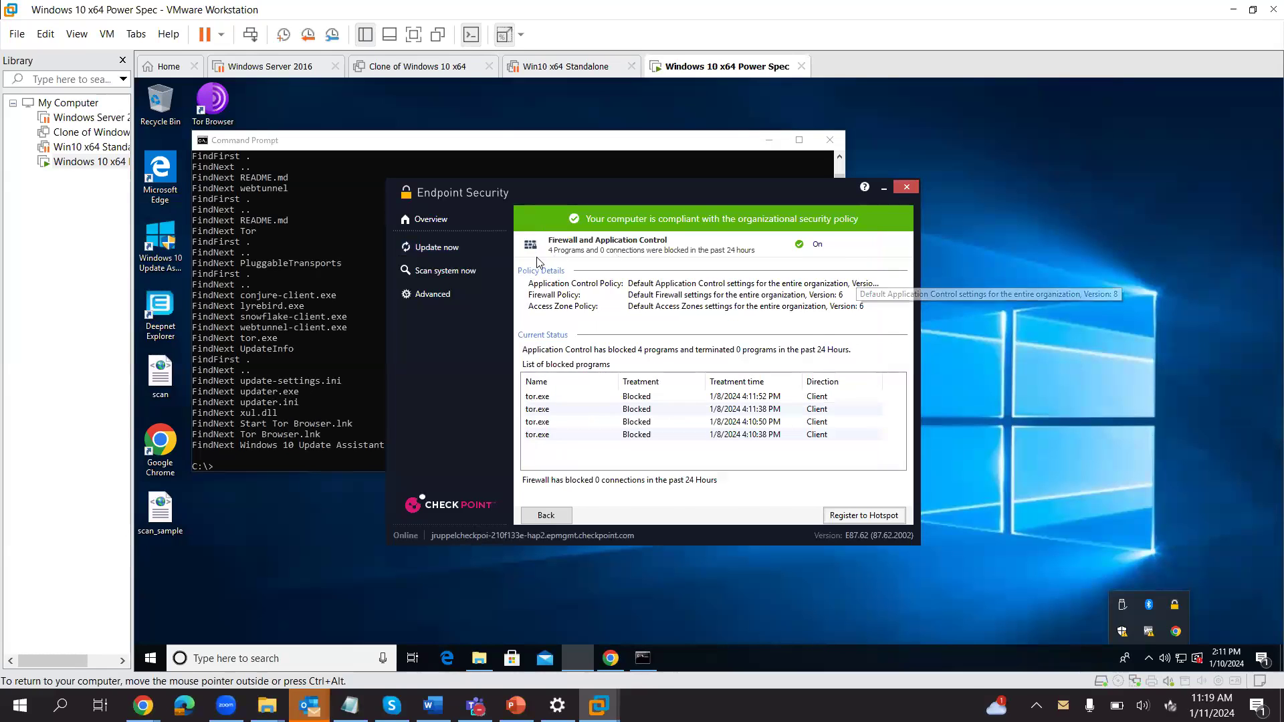
pyautogui.click(450, 248)
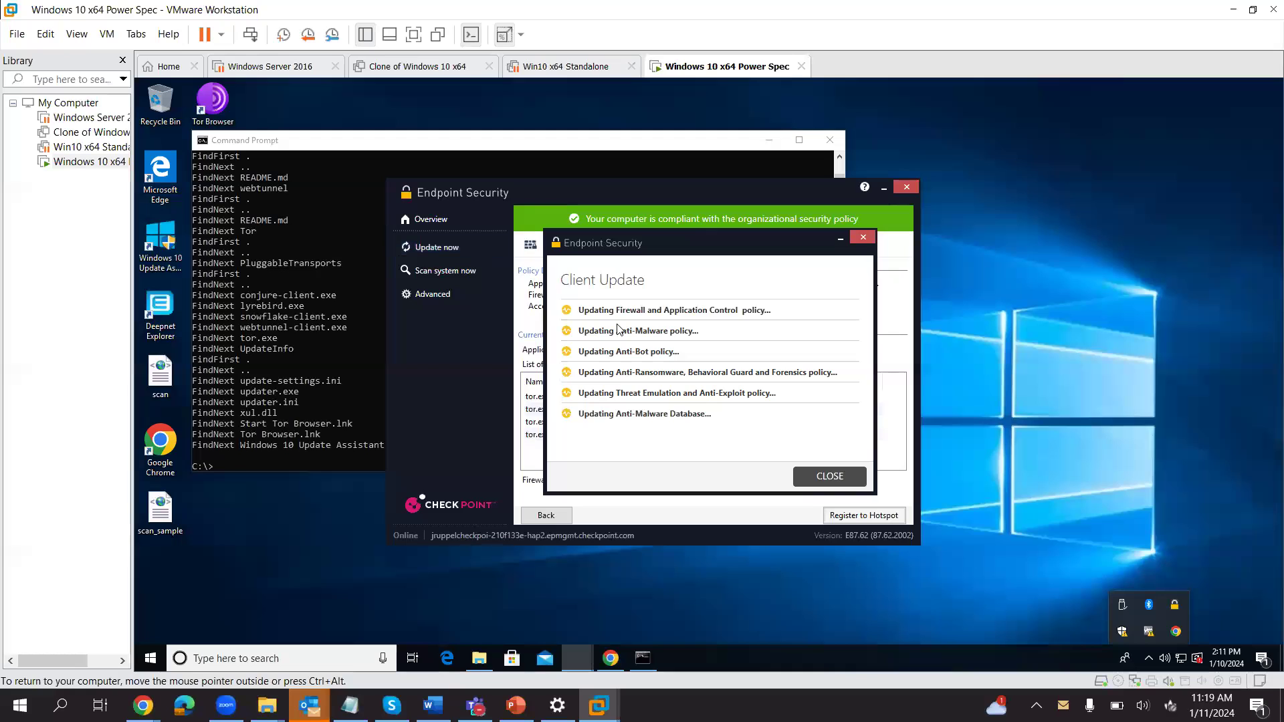
pyautogui.click(828, 476)
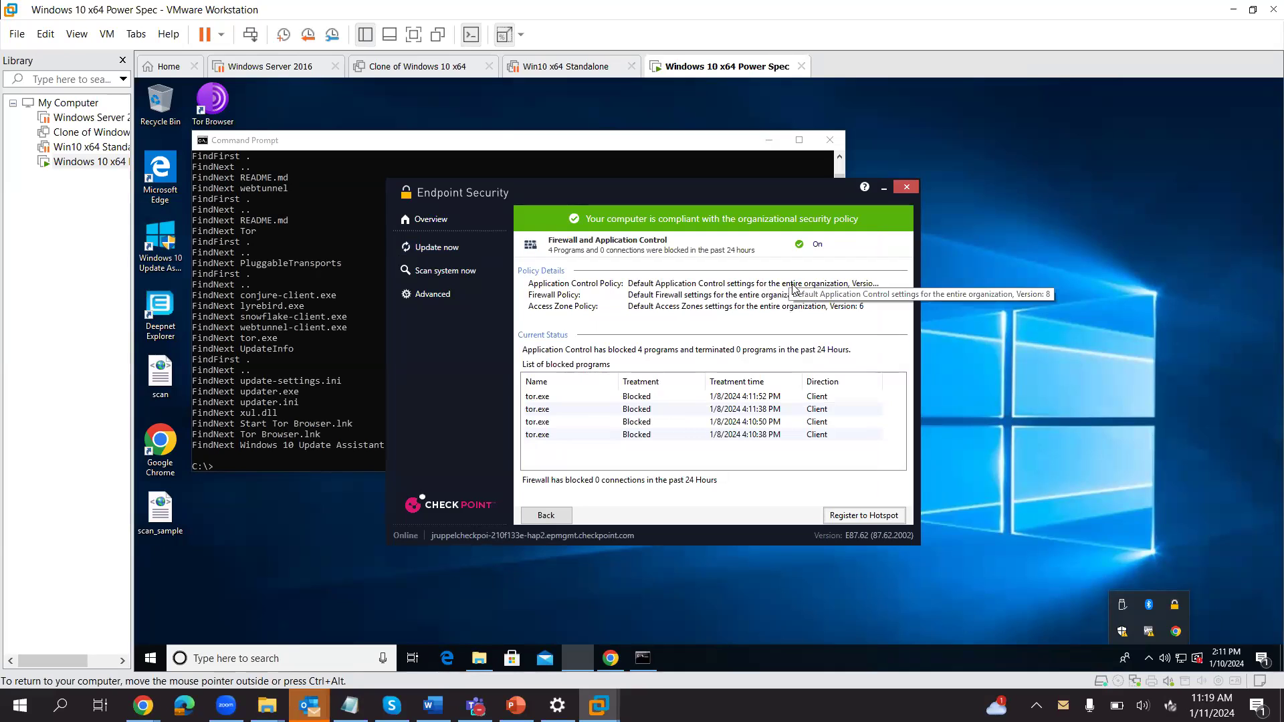
pyautogui.click(435, 248)
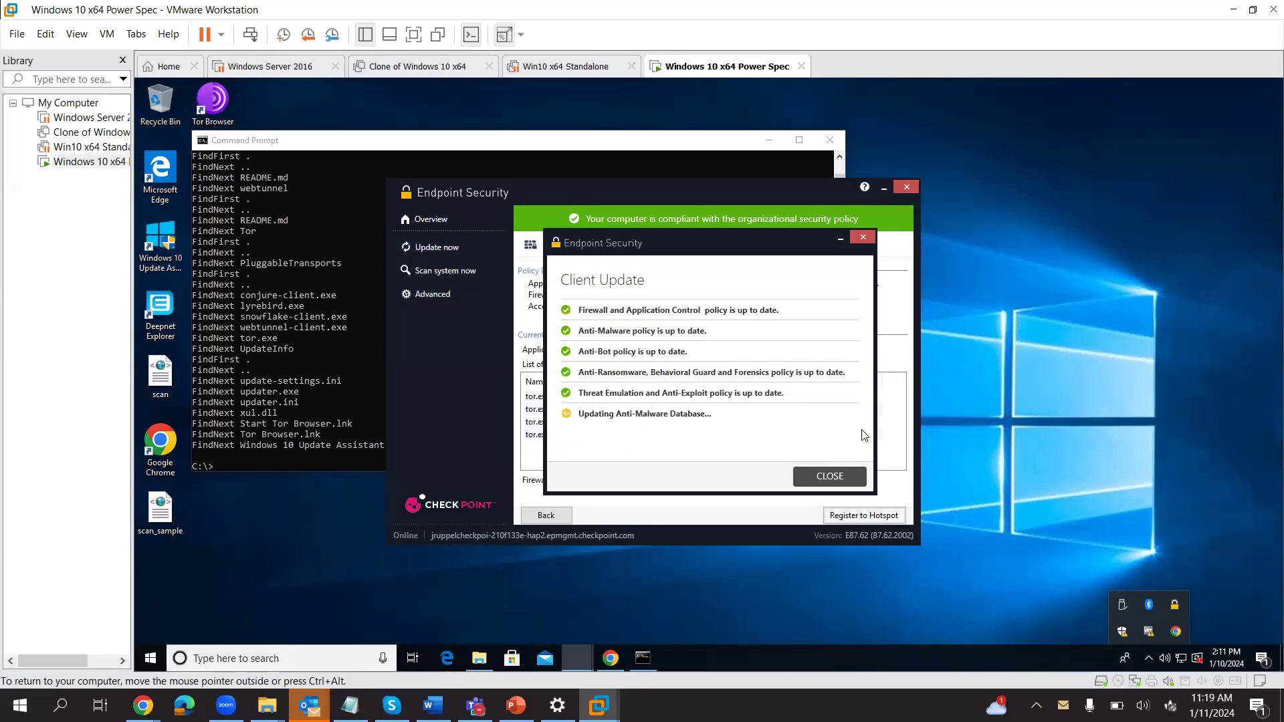
pyautogui.click(827, 475)
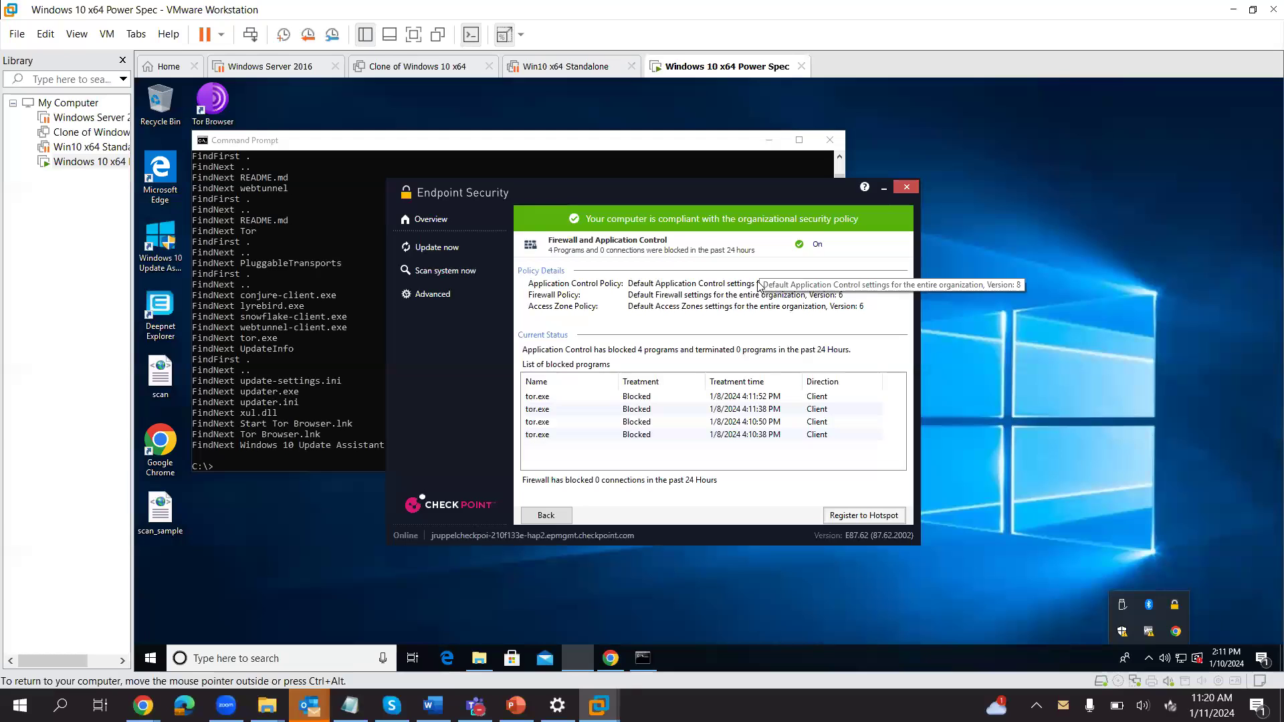
pyautogui.click(447, 249)
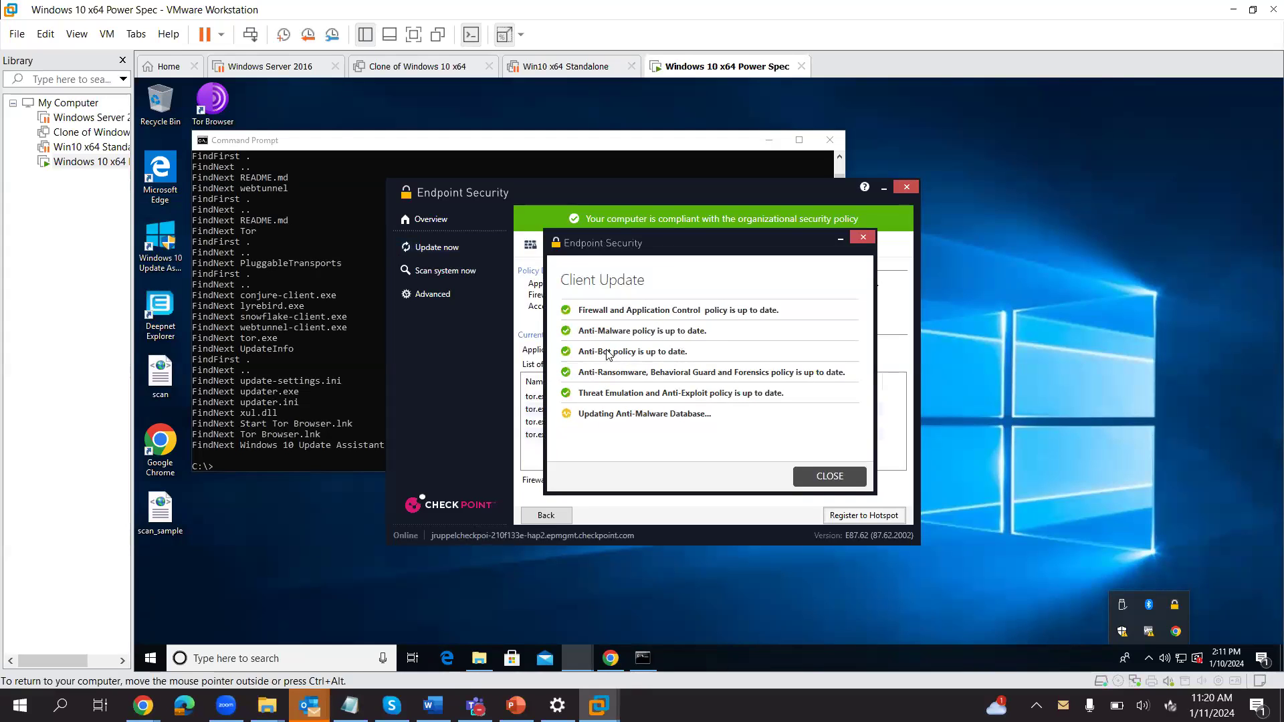
pyautogui.click(804, 483)
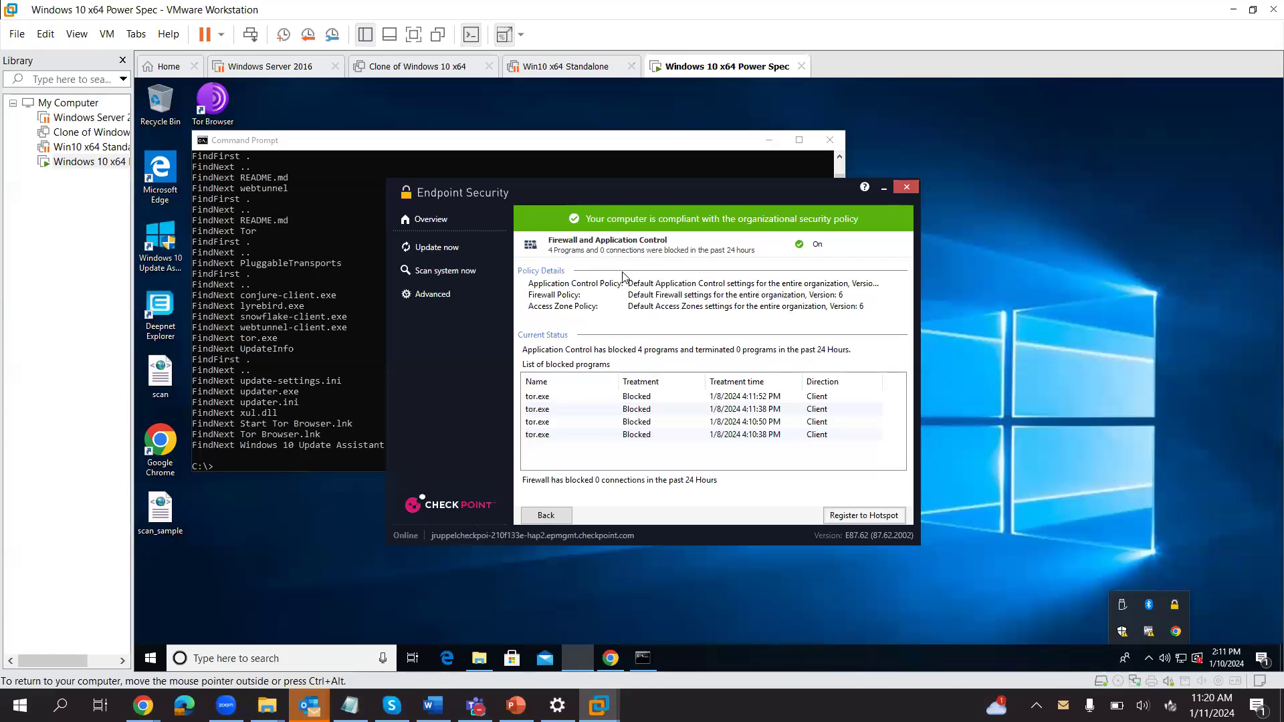
# Check the Application Control version in the client's installed policies, and reload the Firewall and Application Control details from the overview.
pyautogui.click(432, 293)
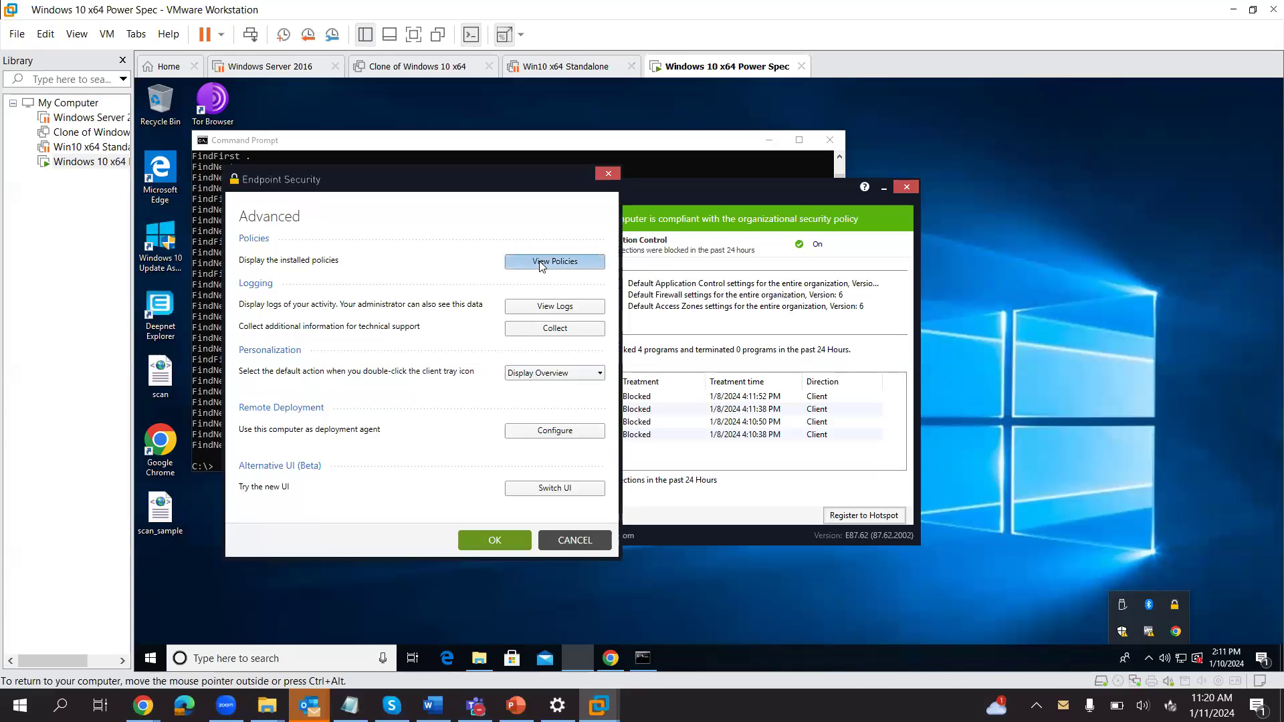
pyautogui.click(542, 263)
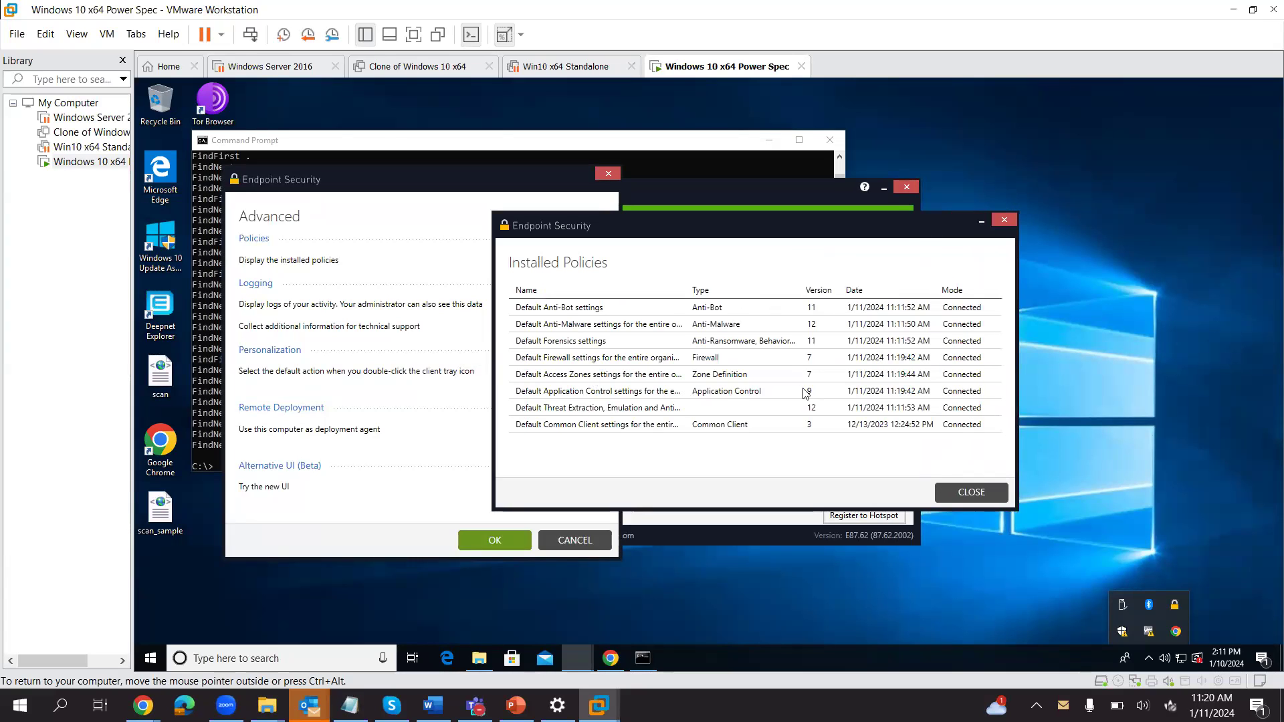
pyautogui.click(971, 495)
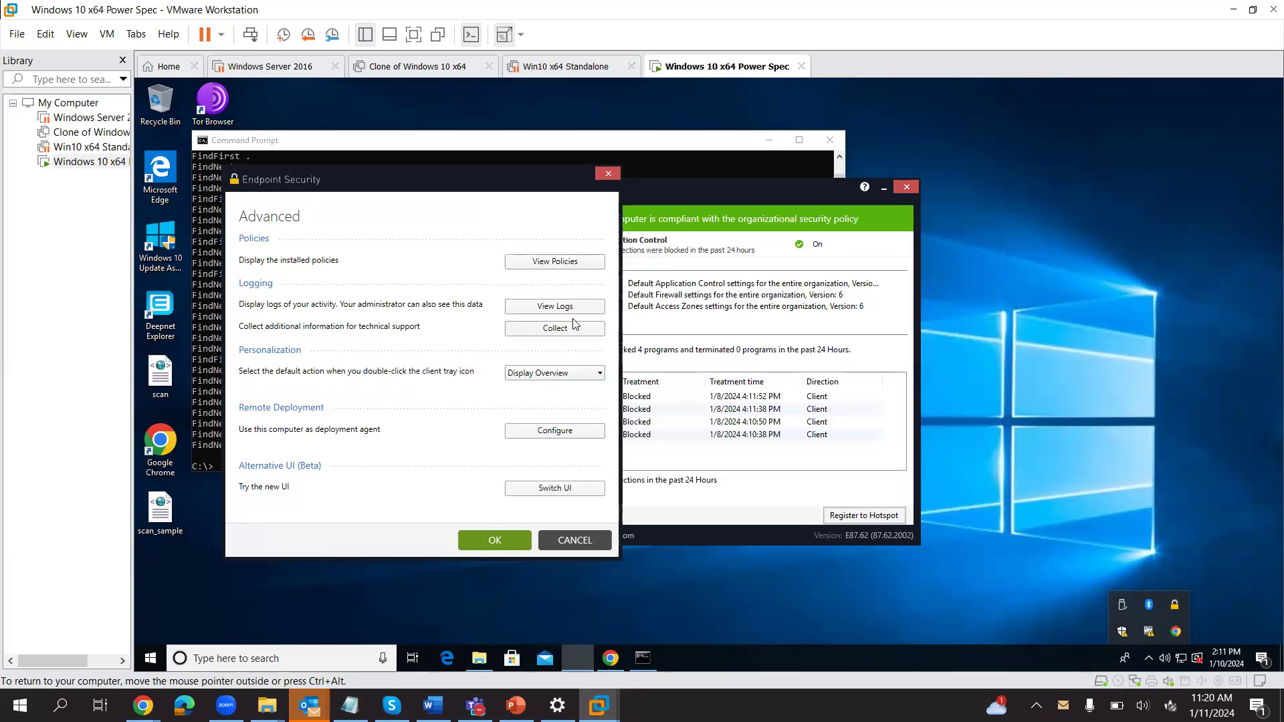
pyautogui.click(574, 540)
pyautogui.click(433, 220)
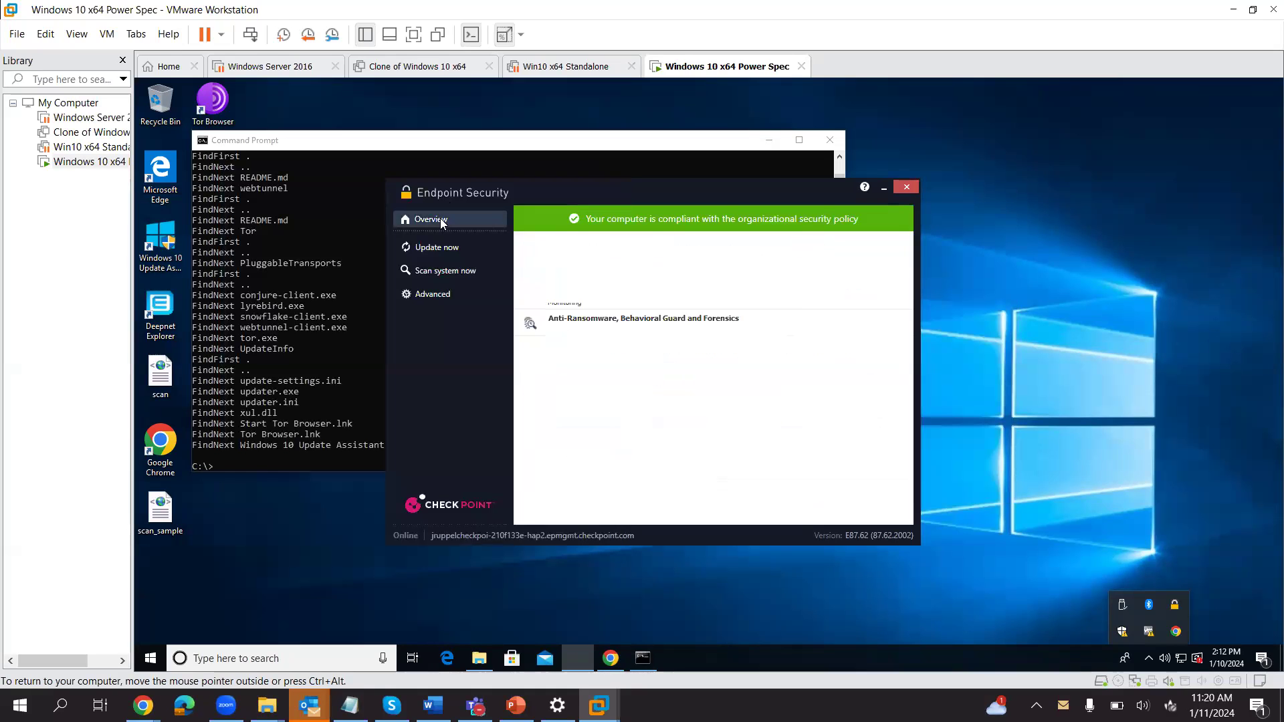
pyautogui.click(615, 274)
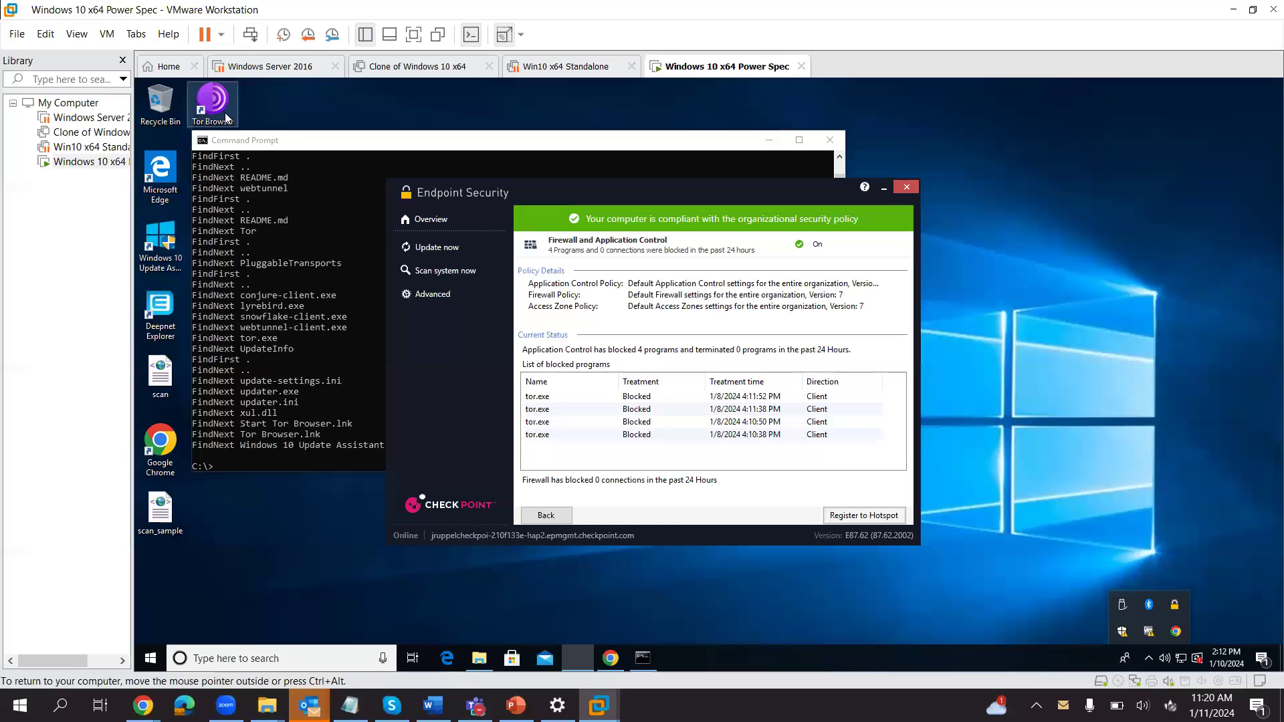
# Launch Tor Browser from the virtual machine's desktop, try to connect to Tor, and dismiss the Tor Launcher dialog.
pyautogui.doubleClick(213, 104)
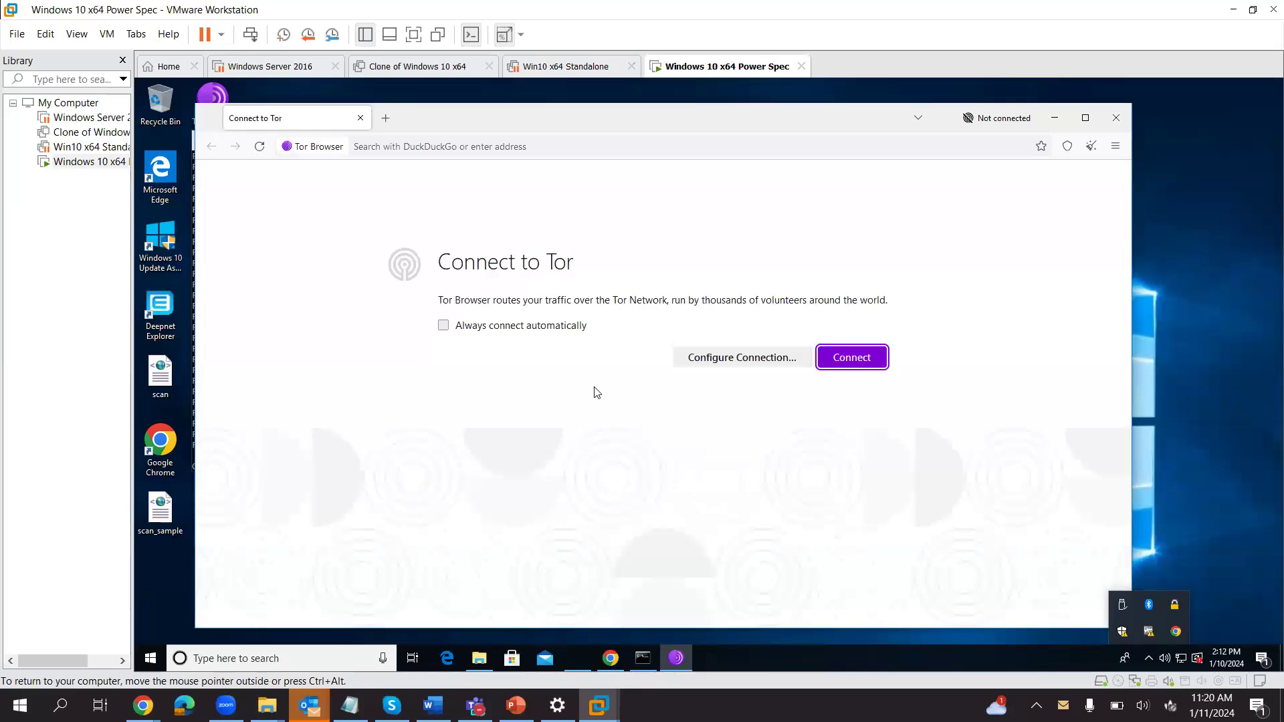
pyautogui.click(868, 361)
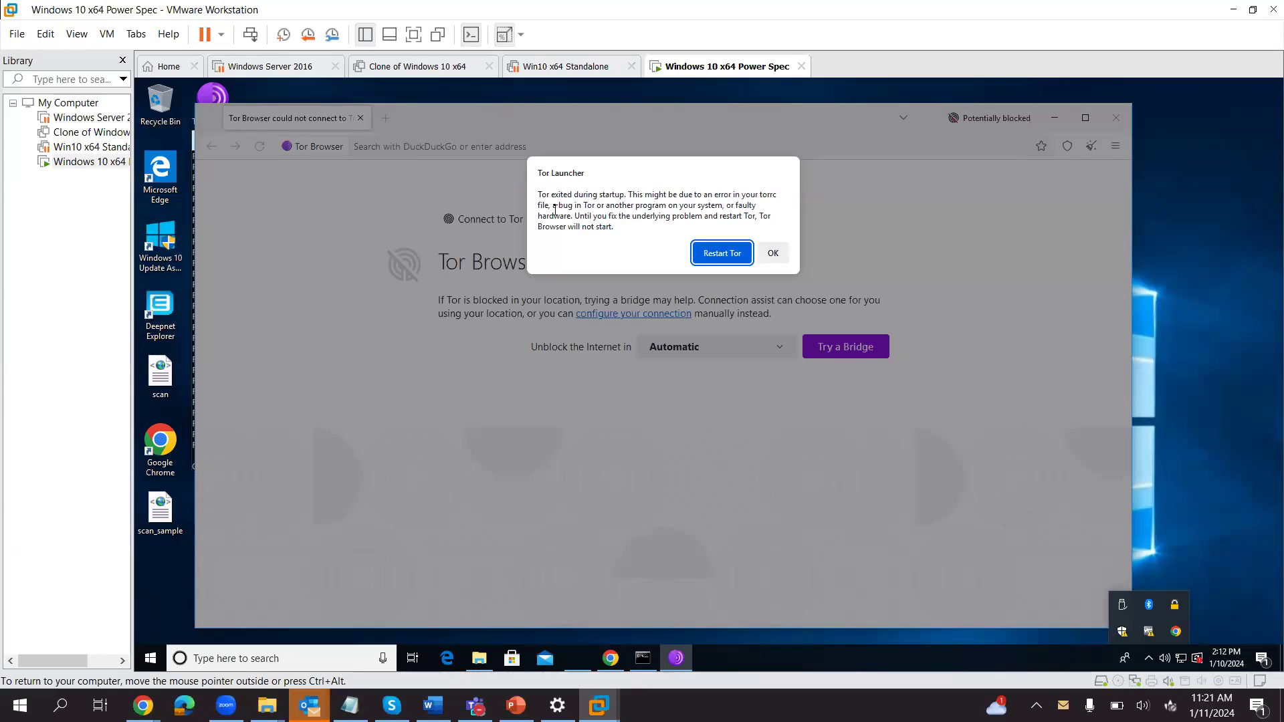
pyautogui.click(772, 254)
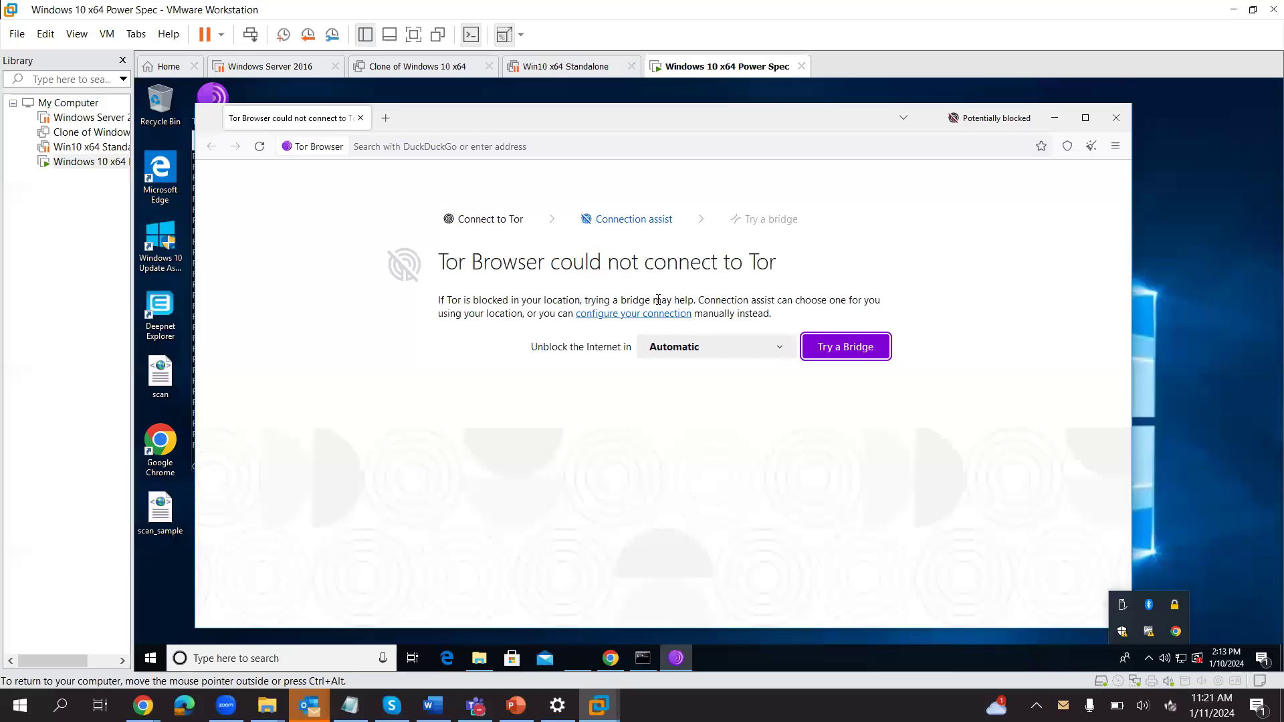
# Try to connect Tor Browser through a bridge with the location set to United States, and close Tor Browser.
pyautogui.click(787, 352)
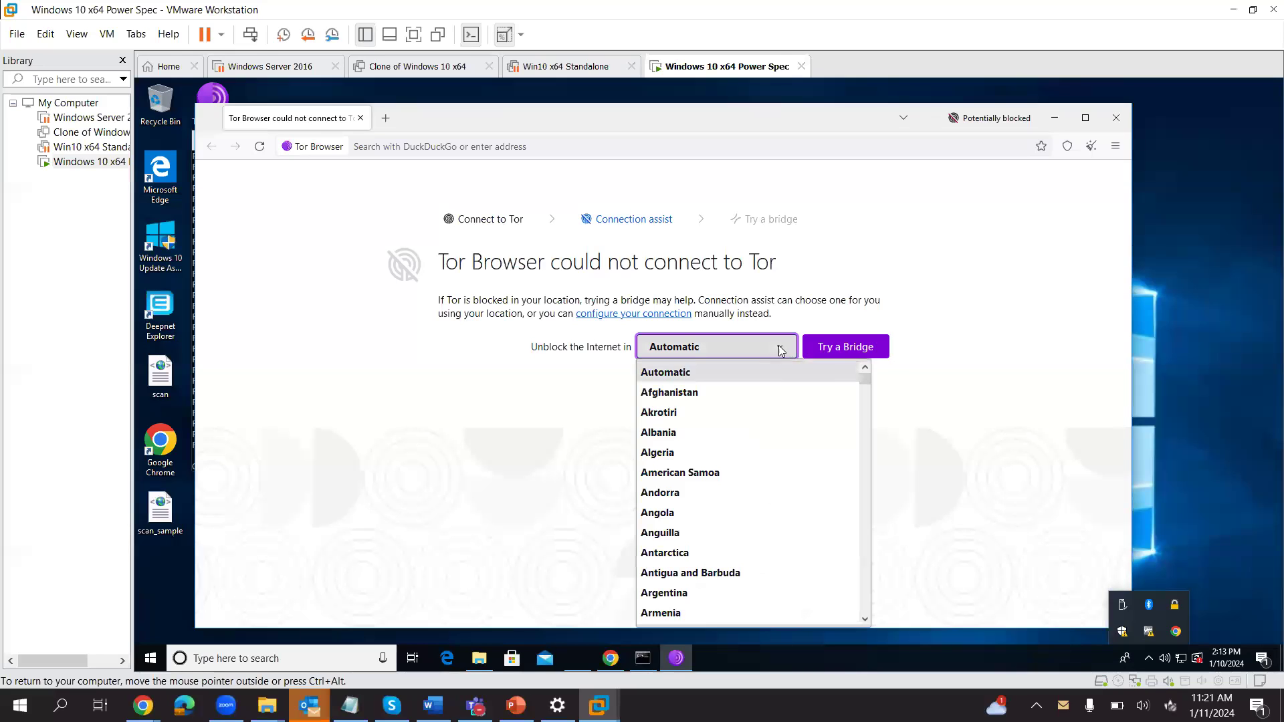
pyautogui.write('un')
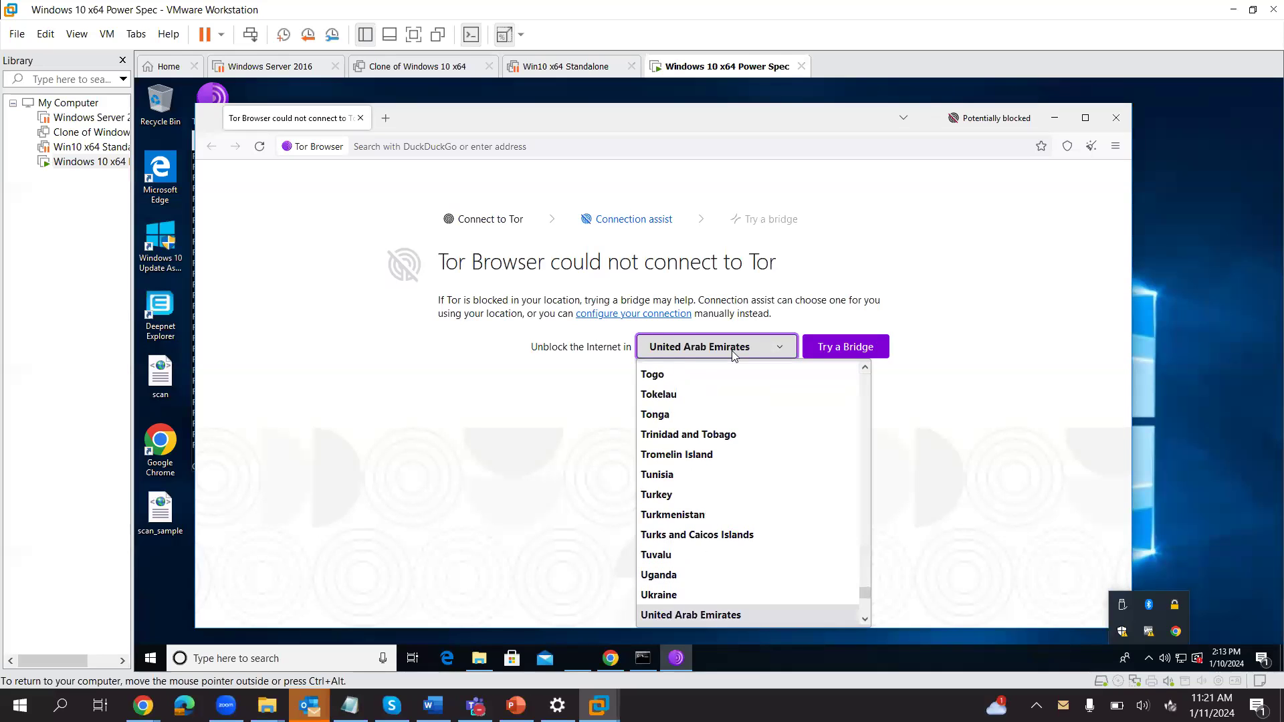
pyautogui.click(865, 619)
pyautogui.scroll(-1, 865, 619)
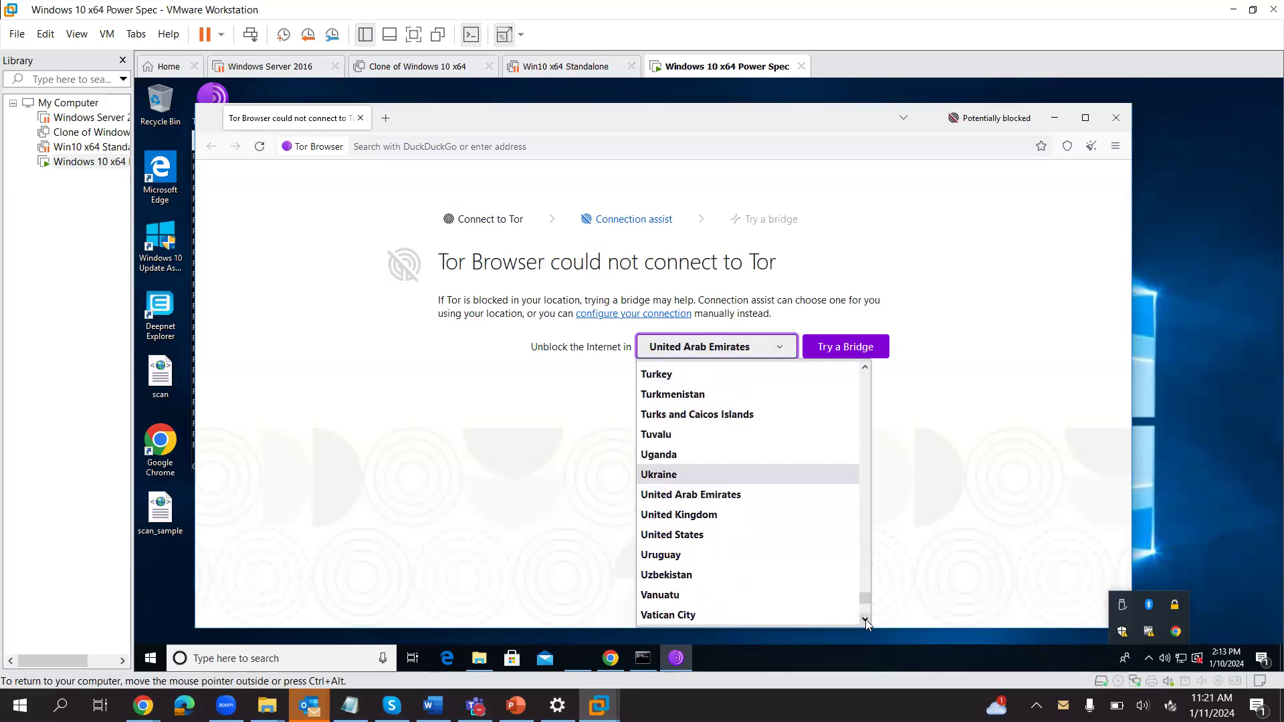
pyautogui.click(696, 534)
pyautogui.click(855, 349)
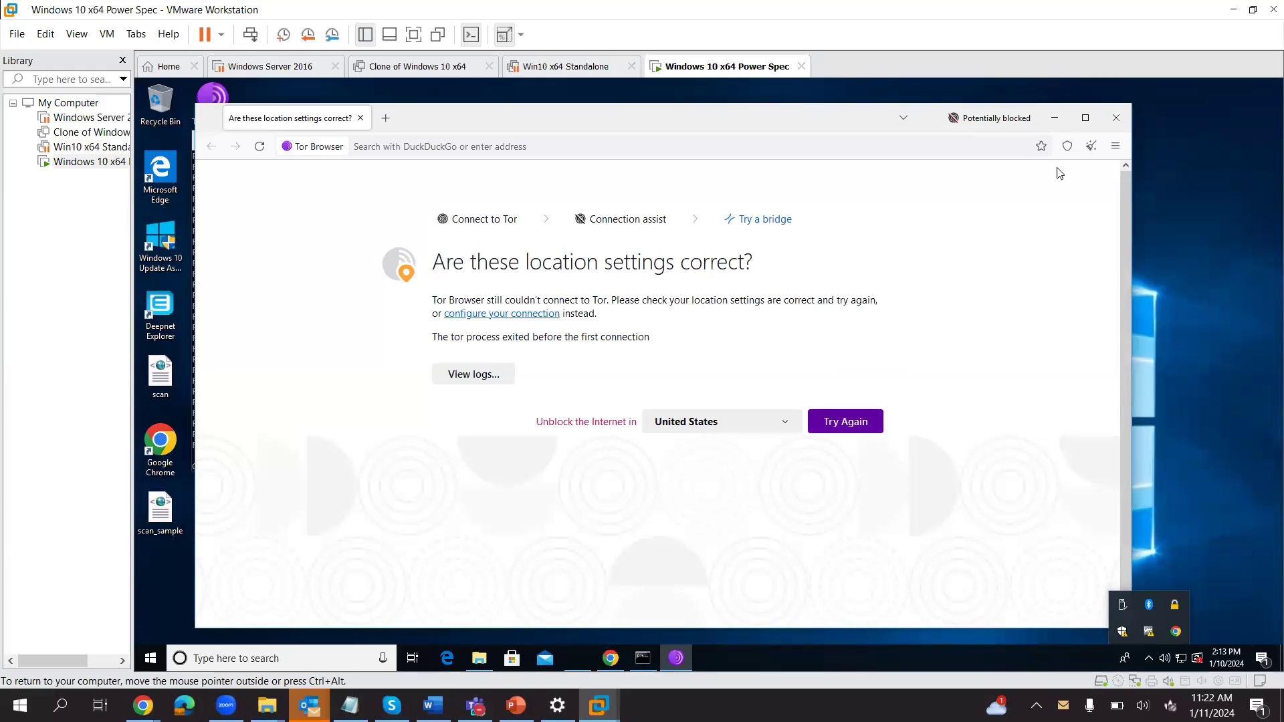
pyautogui.click(1119, 118)
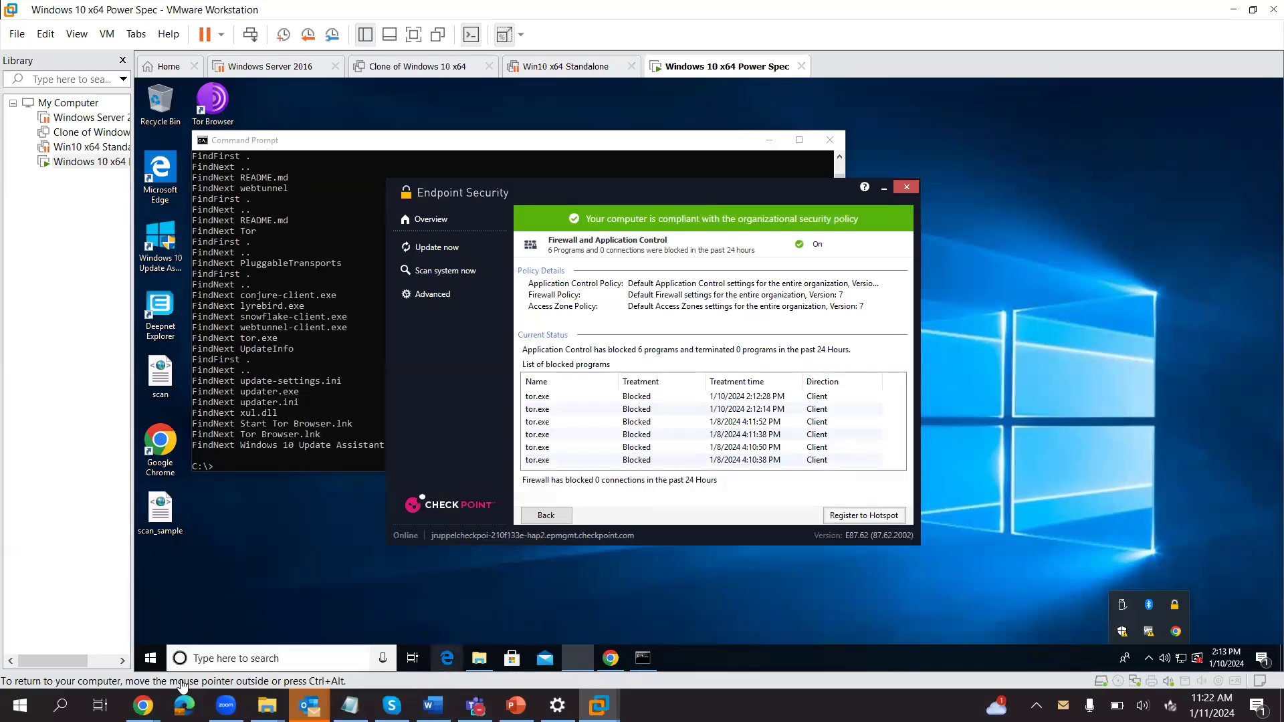
# Switch to the Check Point Infinity Portal, open the Harmony Endpoint logs, and refresh the blocked events for the last 24 hours.
pyautogui.click(142, 705)
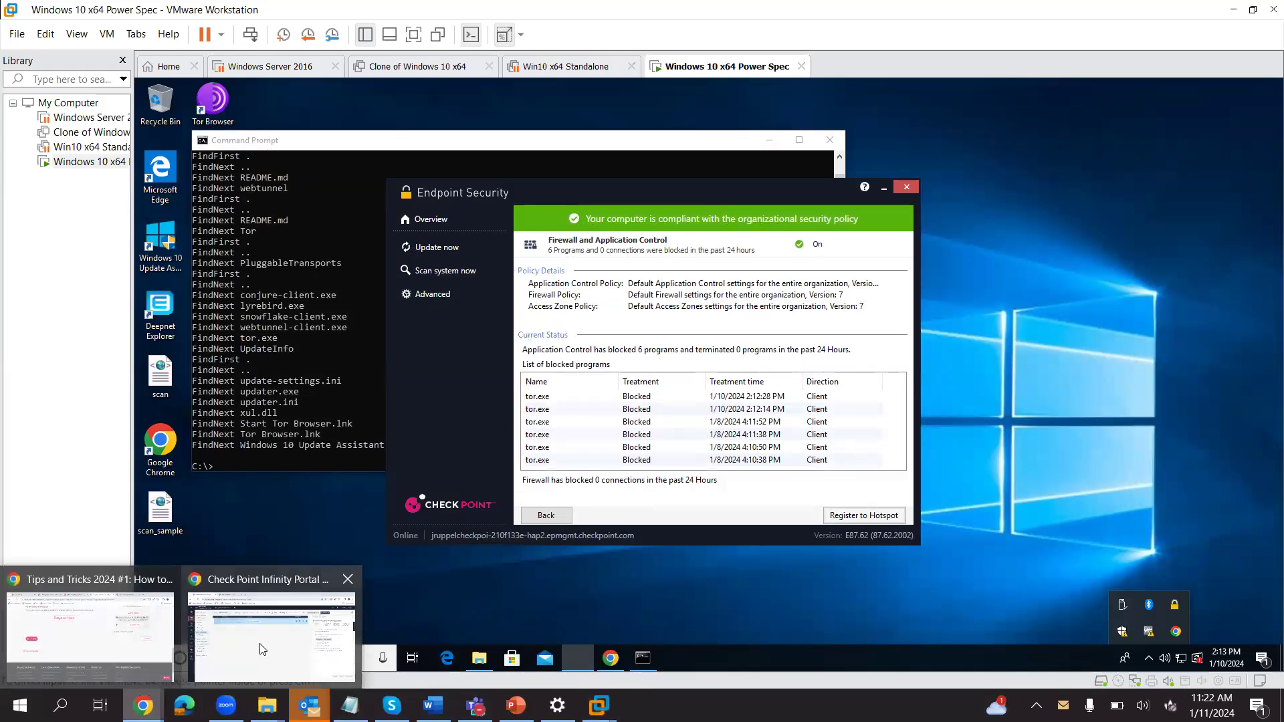
pyautogui.click(261, 649)
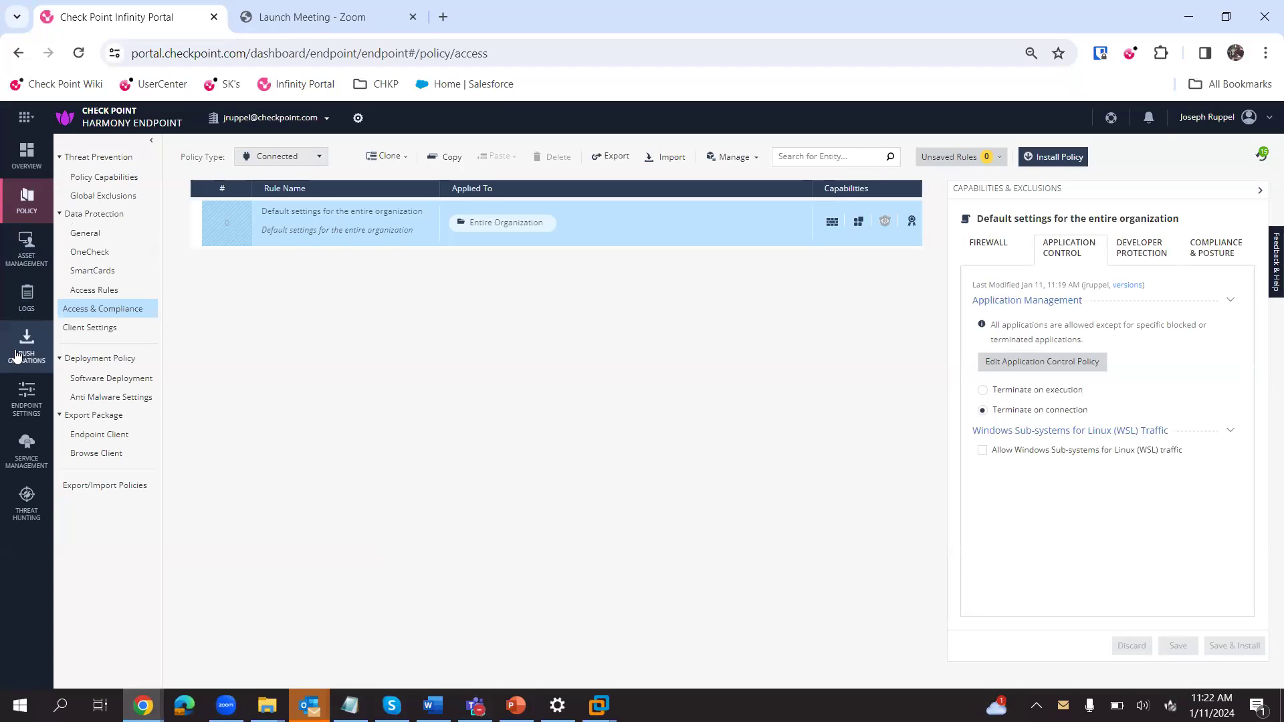
pyautogui.click(27, 301)
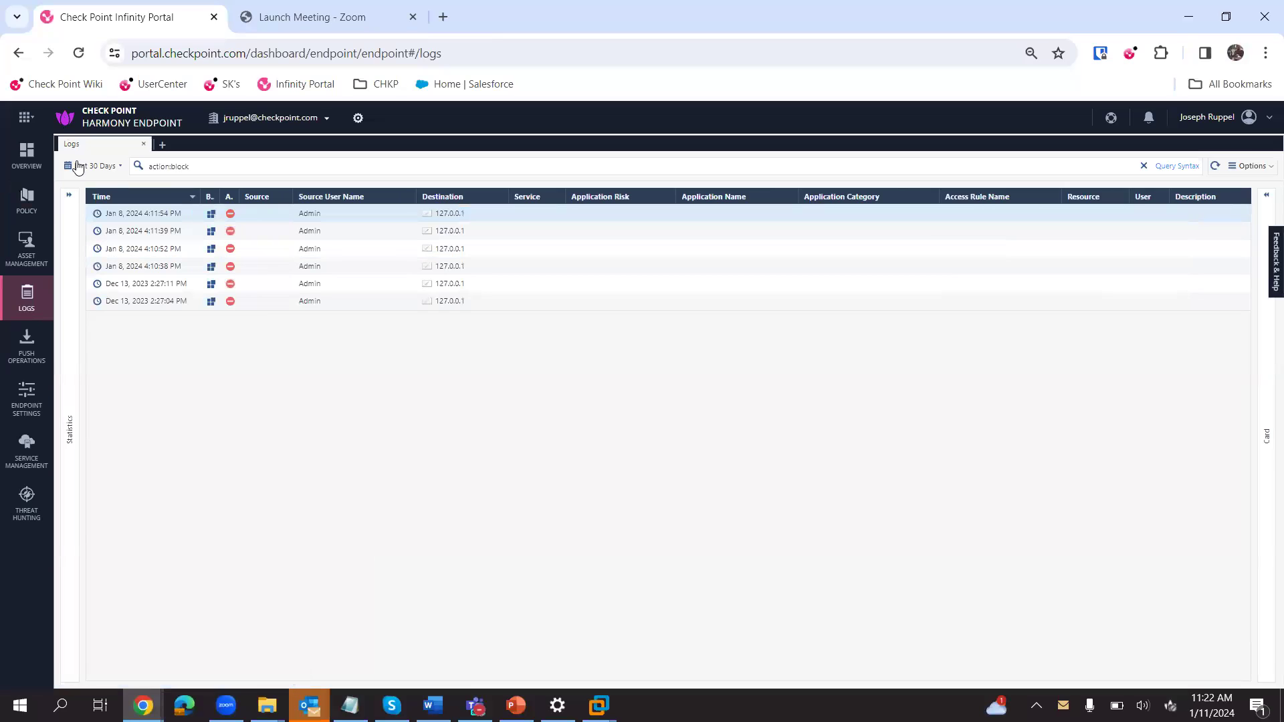
pyautogui.click(120, 167)
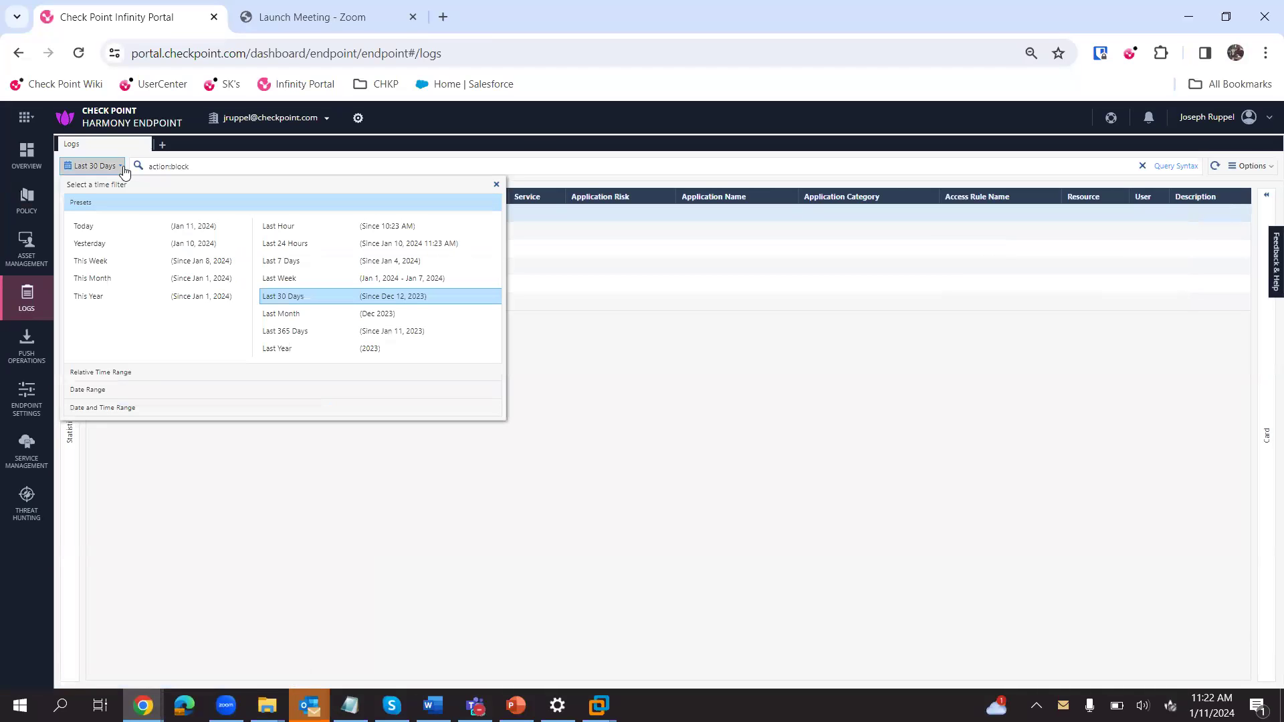
pyautogui.click(281, 244)
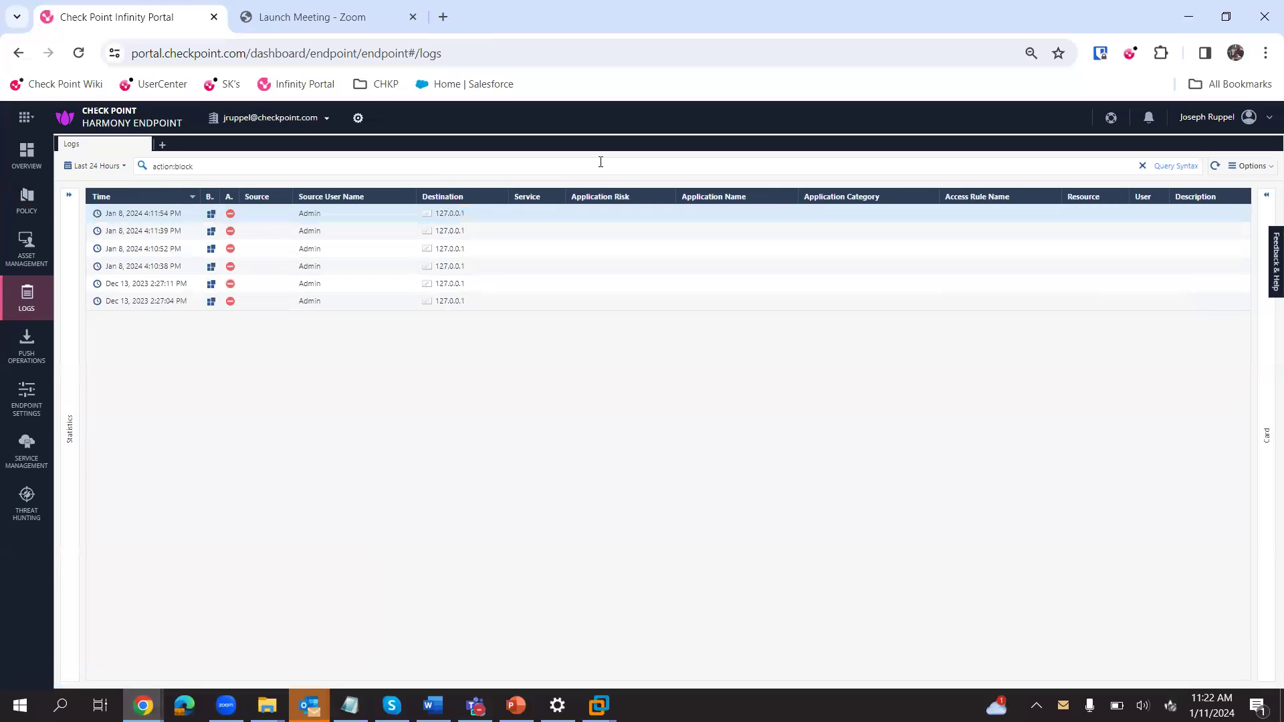
pyautogui.click(1216, 168)
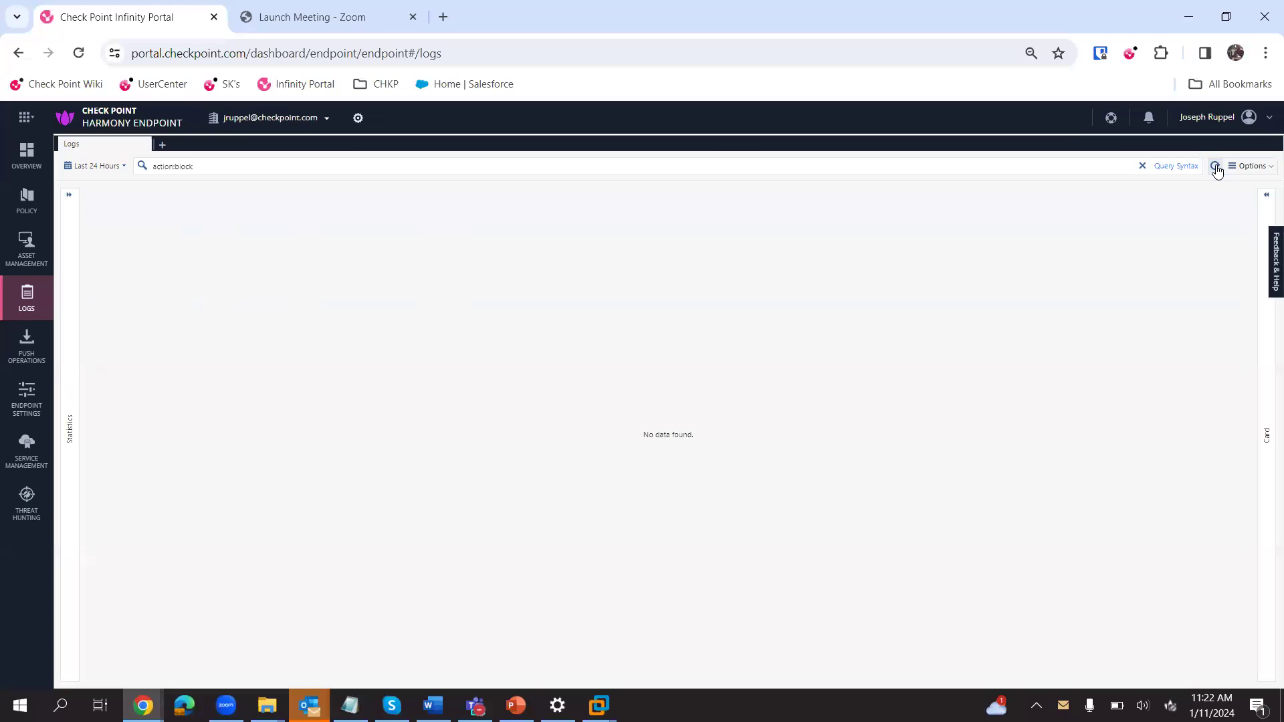
# Show the blocked events of the last 30 days, and review the newest entry's card through its program name before closing it.
pyautogui.click(112, 171)
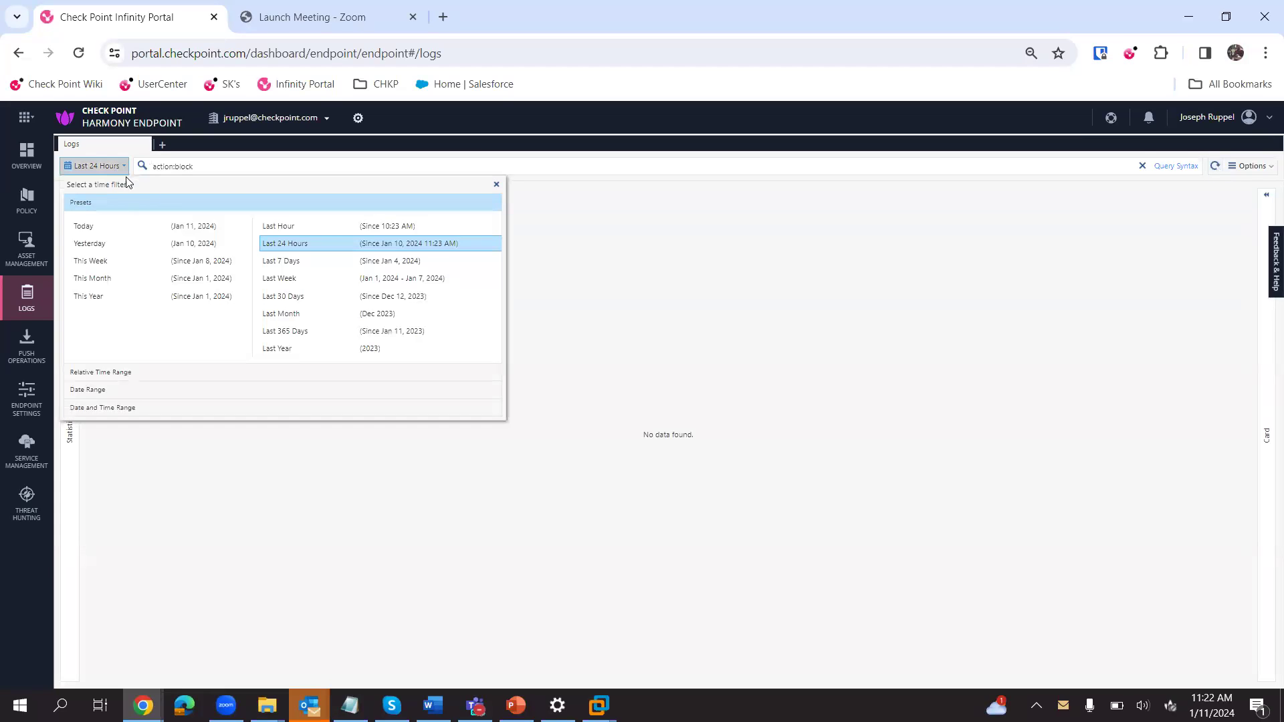
pyautogui.click(286, 302)
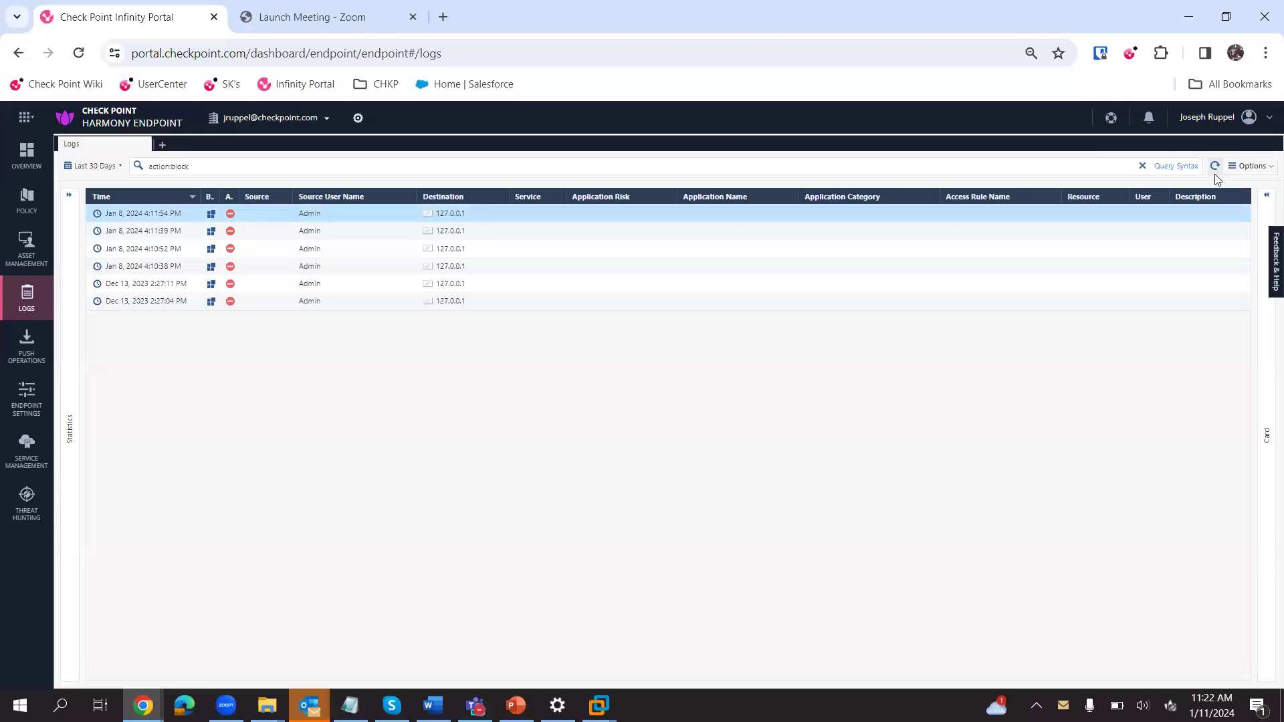
pyautogui.doubleClick(333, 218)
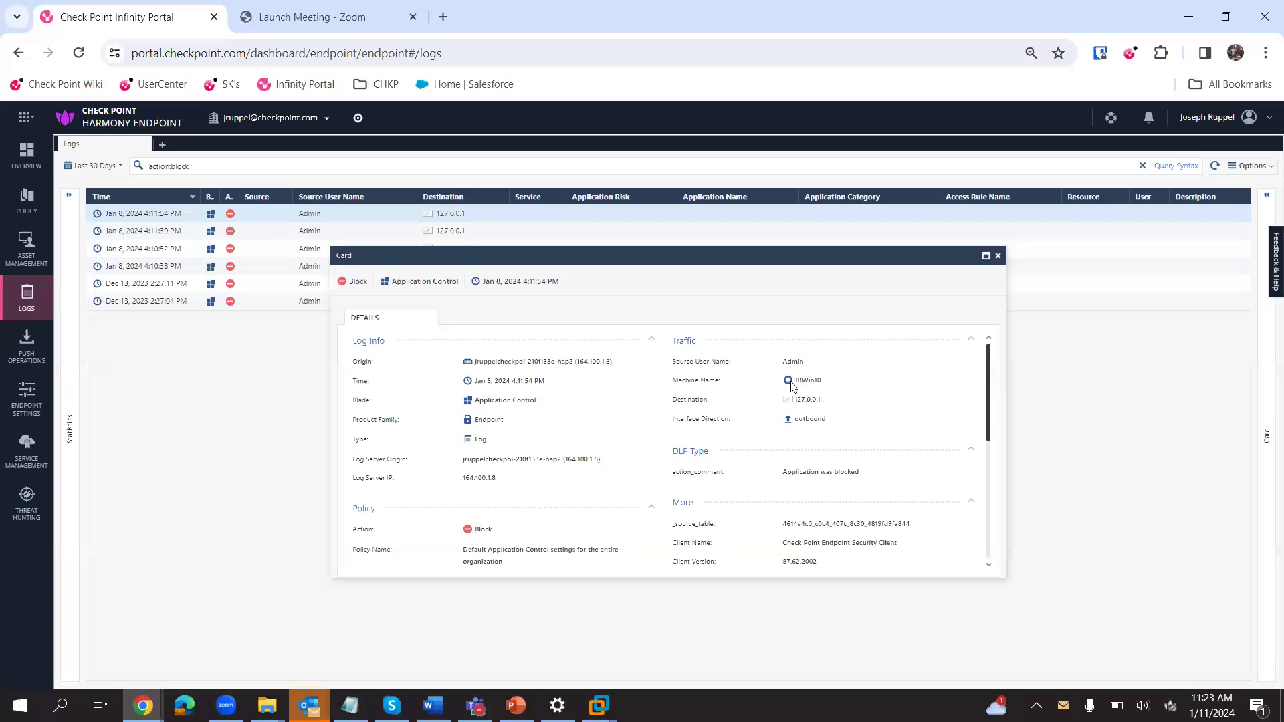
pyautogui.scroll(-3, 755, 406)
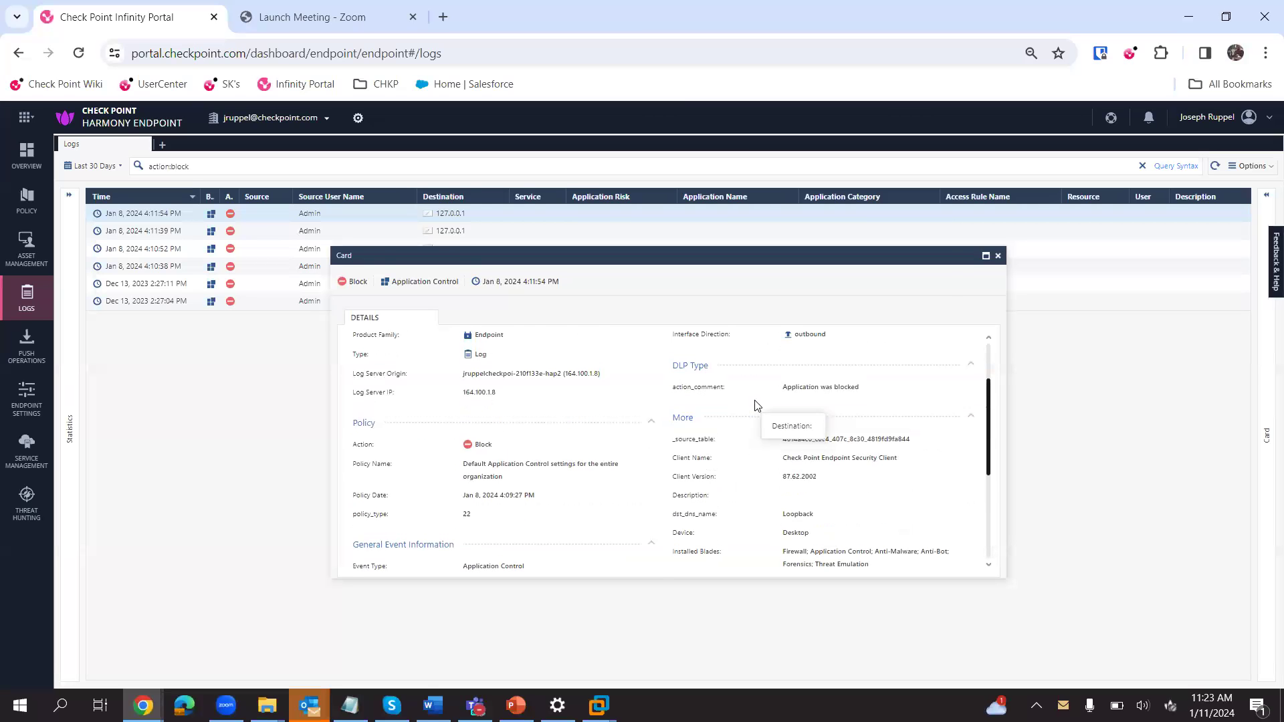
pyautogui.moveTo(988, 460); pyautogui.dragTo(994, 552)
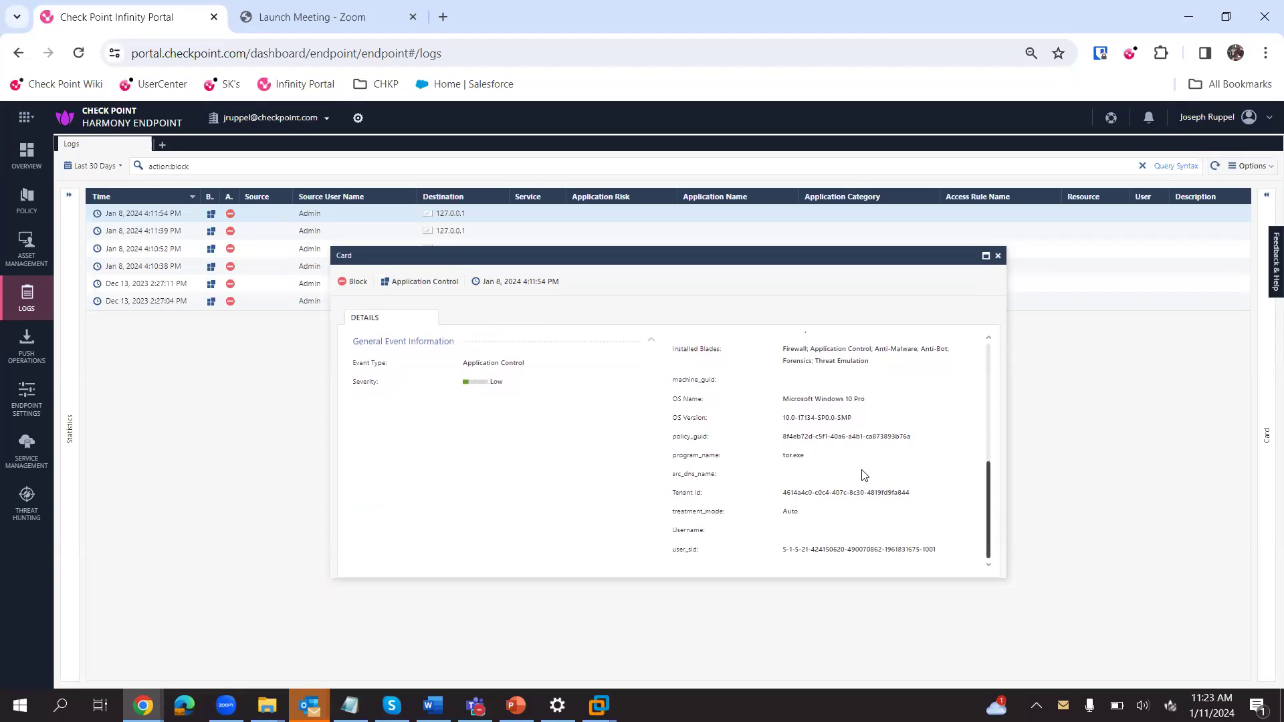
pyautogui.moveTo(805, 457); pyautogui.dragTo(785, 460)
pyautogui.click(997, 256)
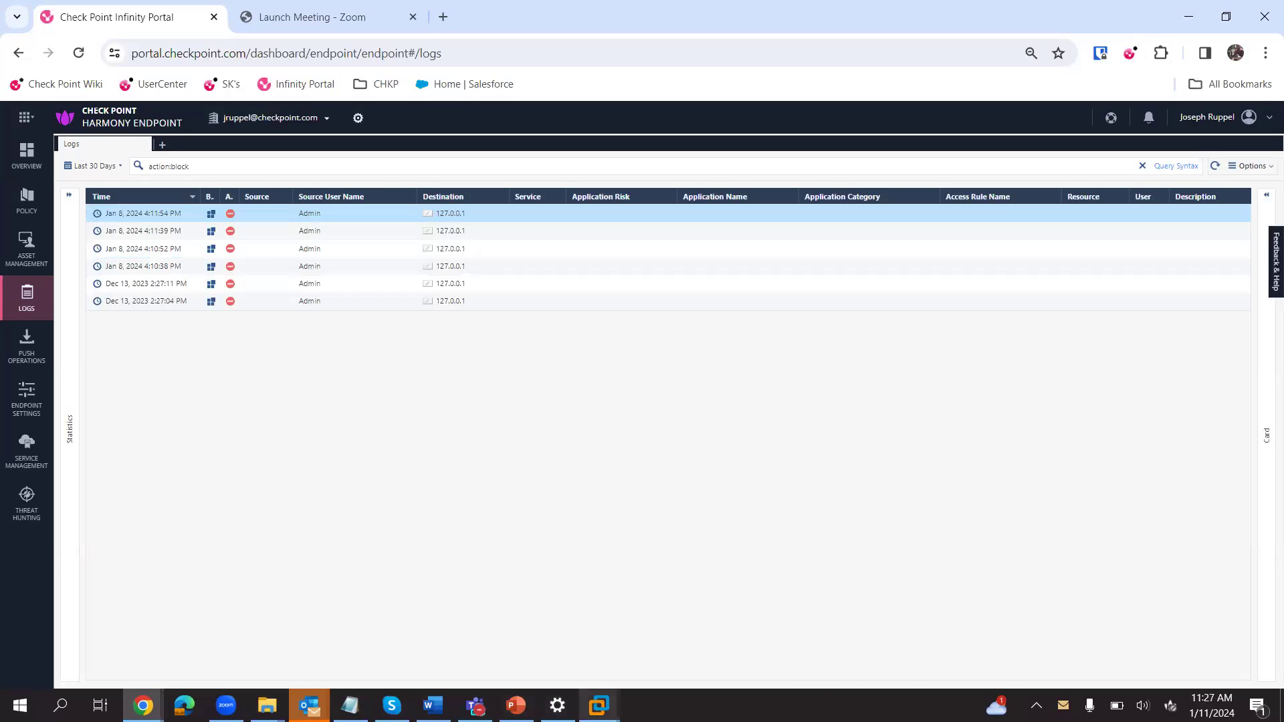
# Switch back to the Windows 10 x64 Power Spec virtual machine and bring up its Chrome window with the blocked torproject.org page.
pyautogui.click(599, 706)
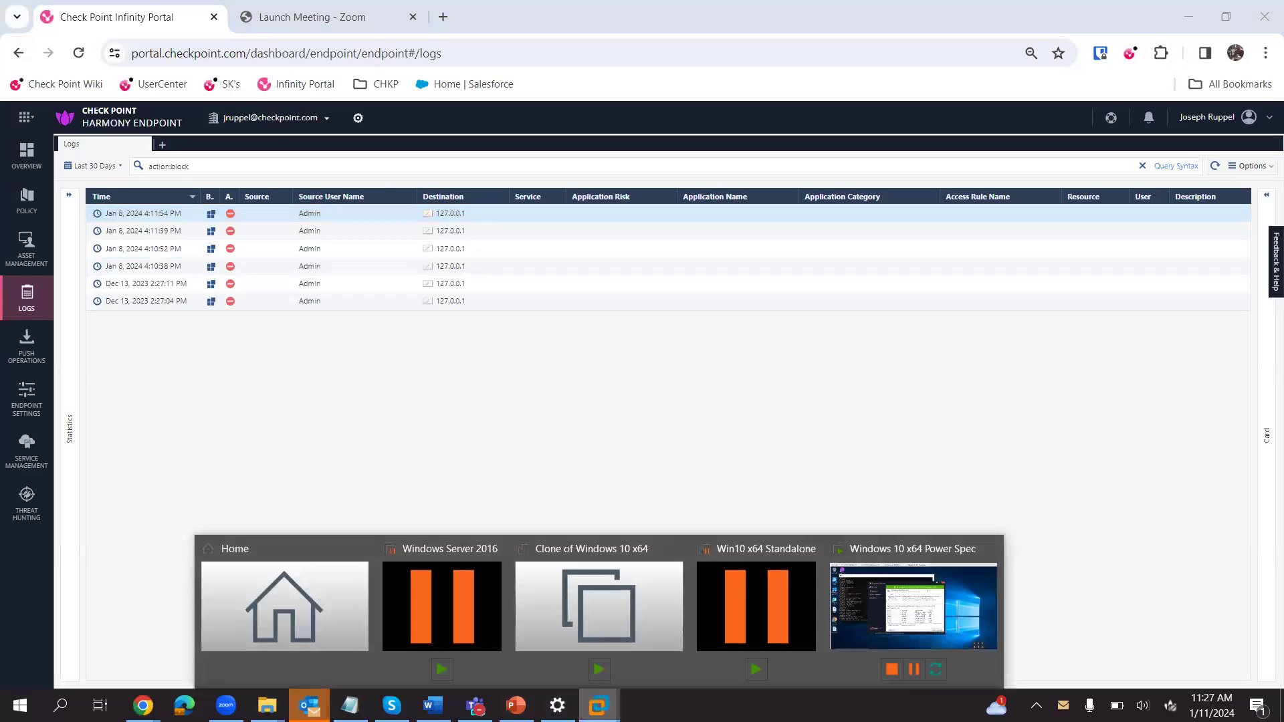
pyautogui.click(896, 594)
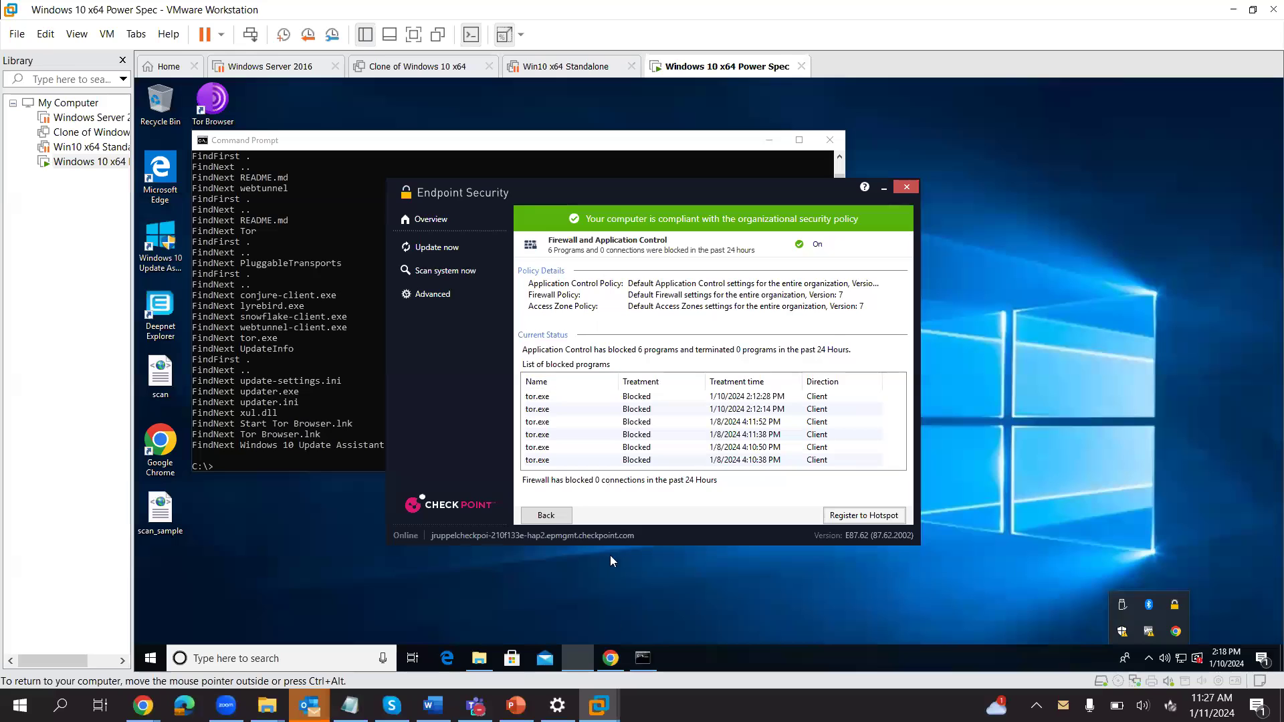
pyautogui.click(607, 659)
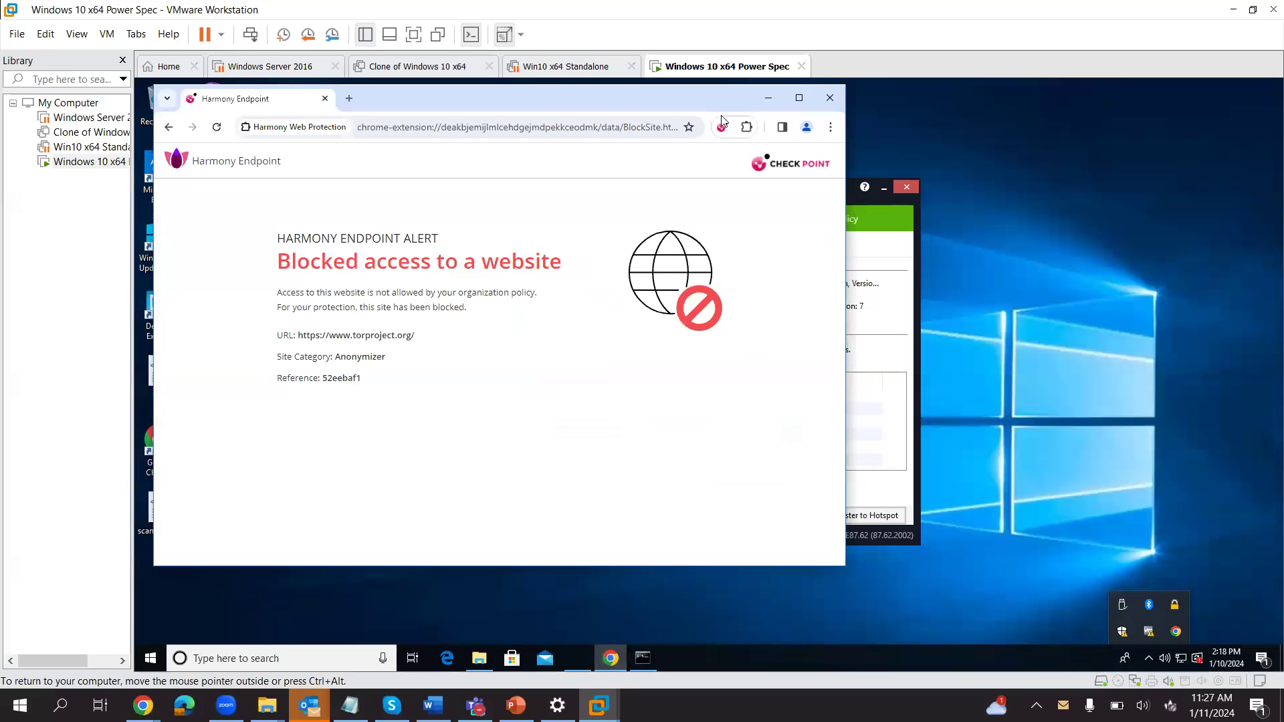